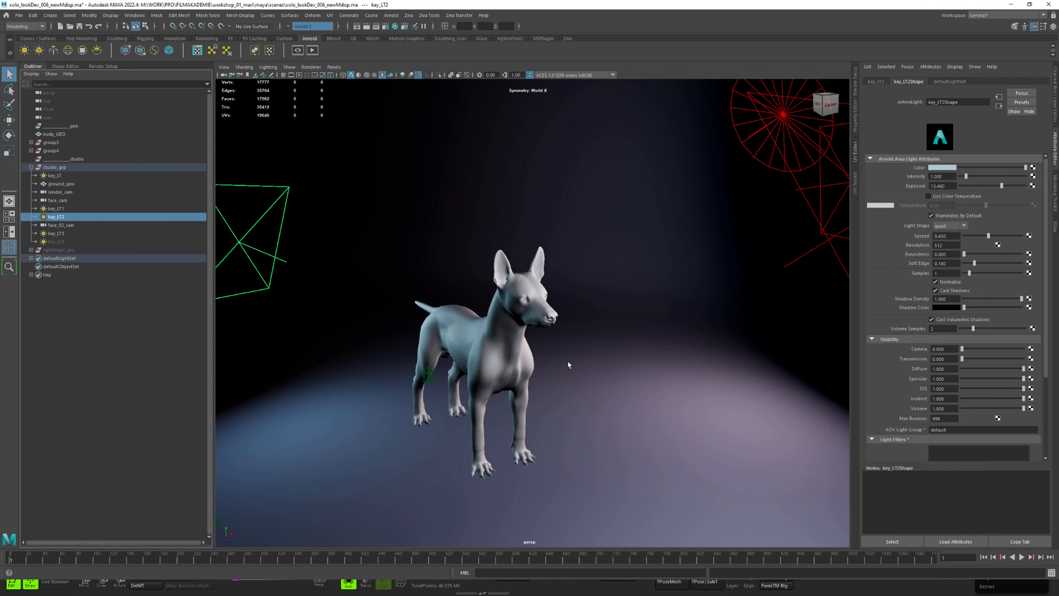
Inspect the dog's head up close in the Maya viewport and switch to ZBrush
mouse_move(553, 337)
alt+right_down()
mouse_move(548, 326)
mouse_move(592, 349)
mouse_move(570, 343)
alt+right_up()
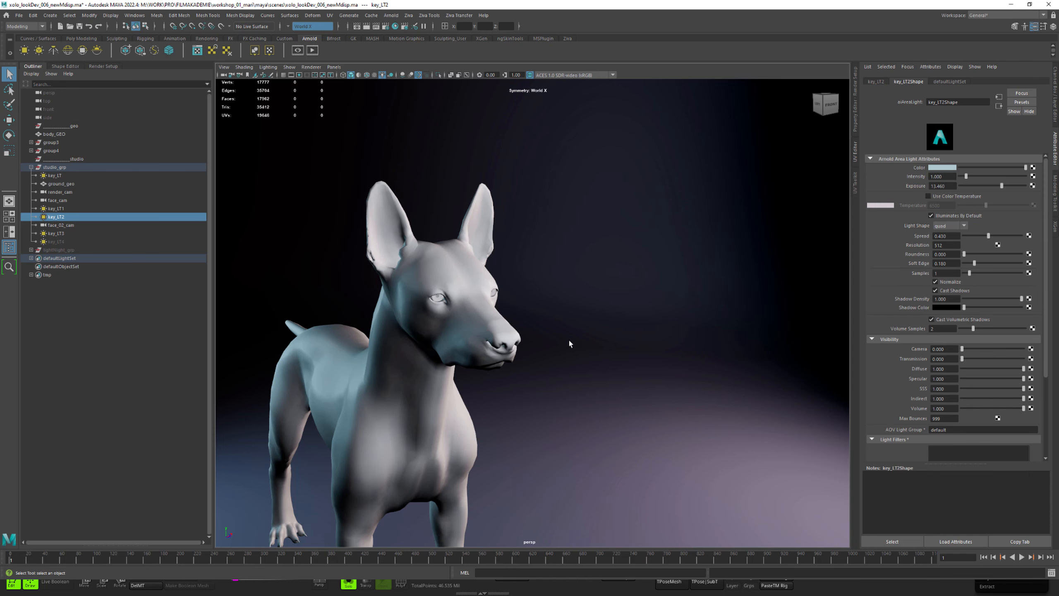
alt+drag(568, 339, 596, 314)
key(alt+Tab)
click(715, 221)
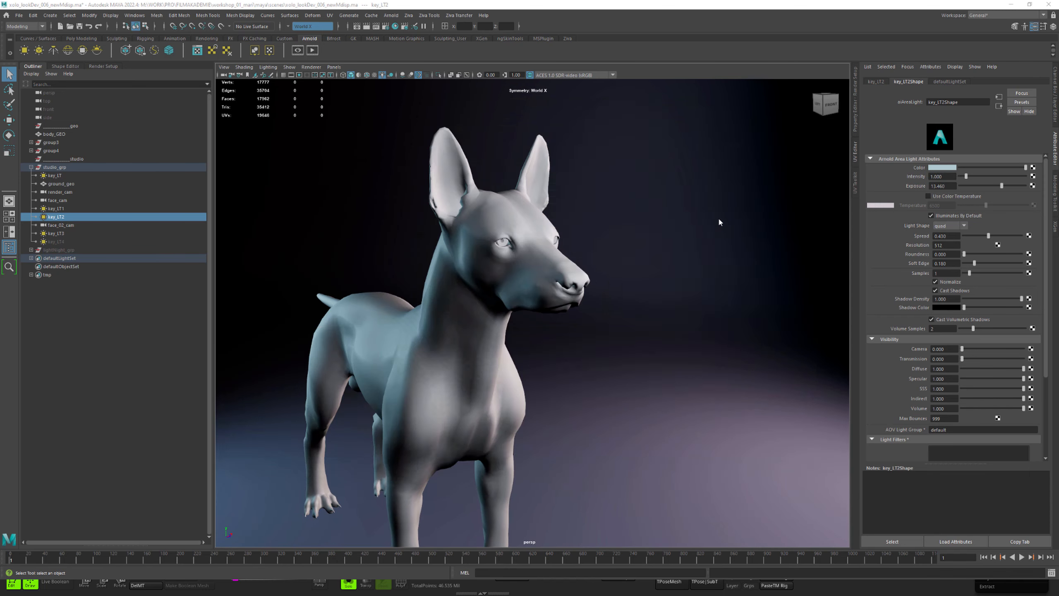
mouse_move(693, 298)
mouse_down()
mouse_move(730, 301)
mouse_move(703, 296)
mouse_up()
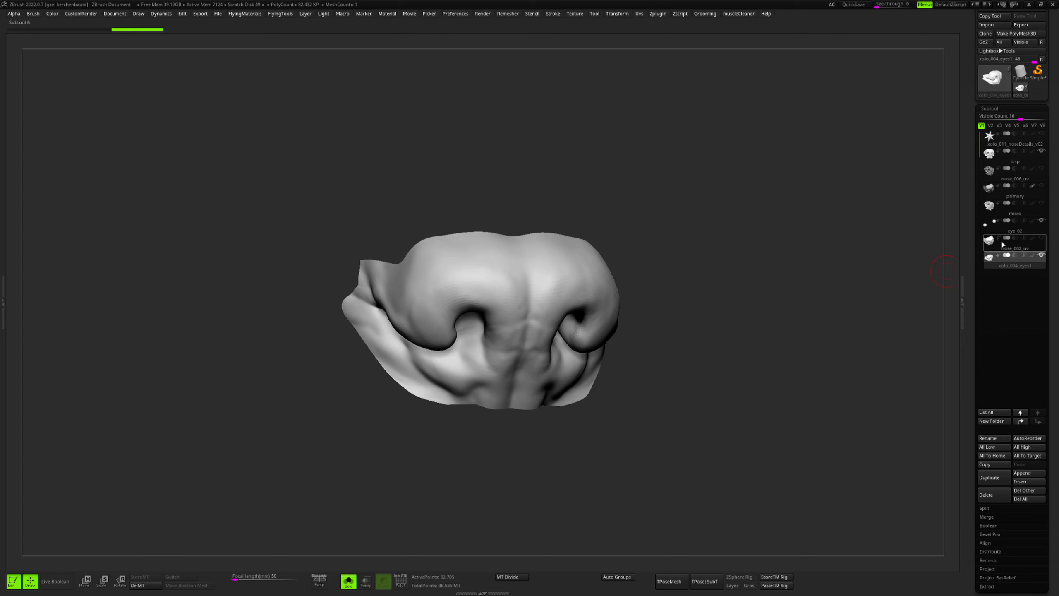
Compare the nose_002_uv subtool with the micro subtool, viewing the nose from the front and the side
click(1015, 249)
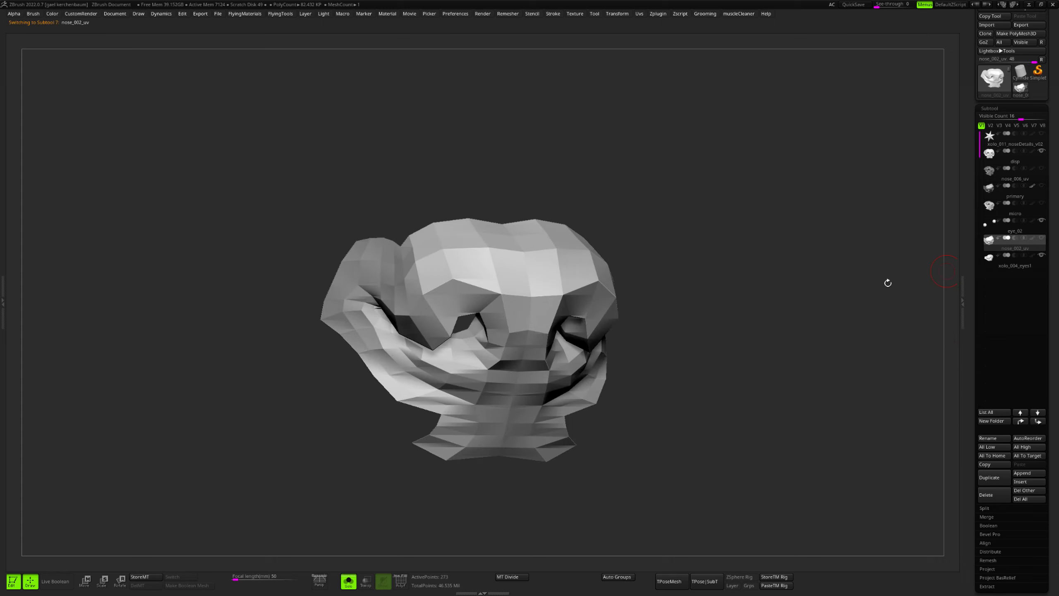
click(1017, 214)
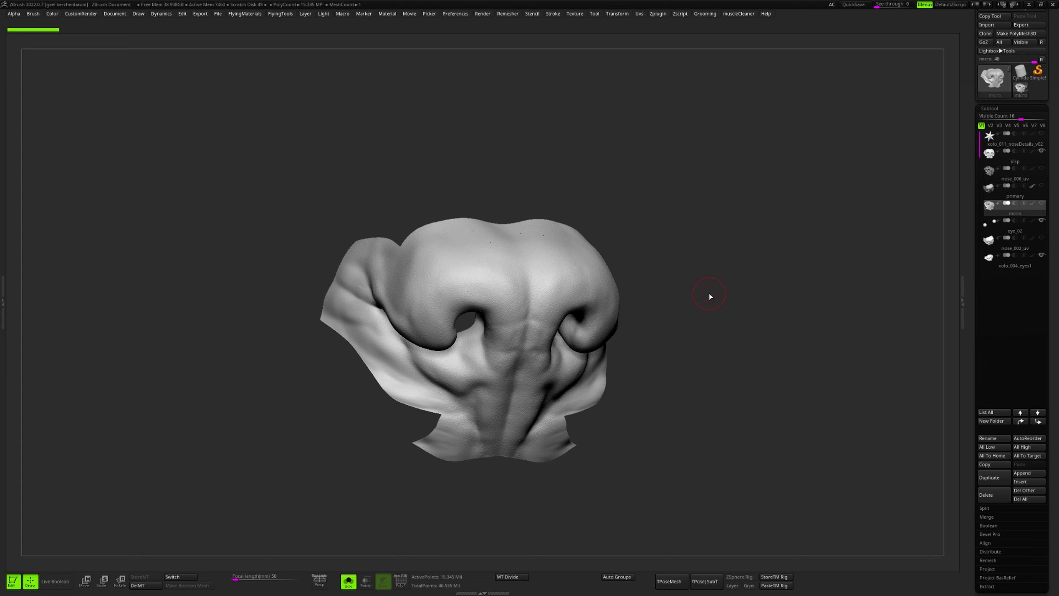
drag(708, 254, 726, 236)
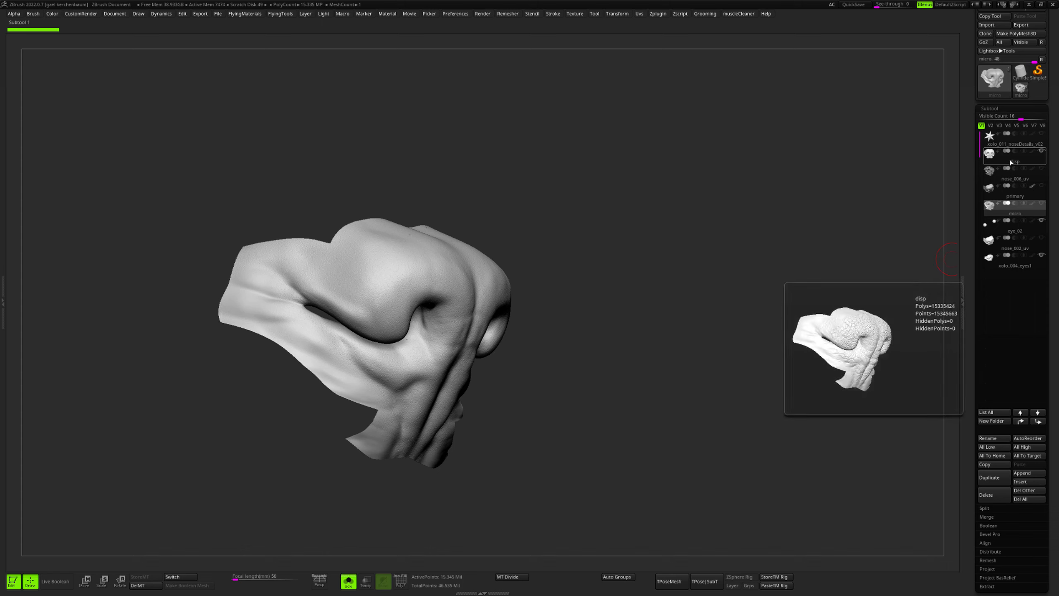
mouse_move(1024, 263)
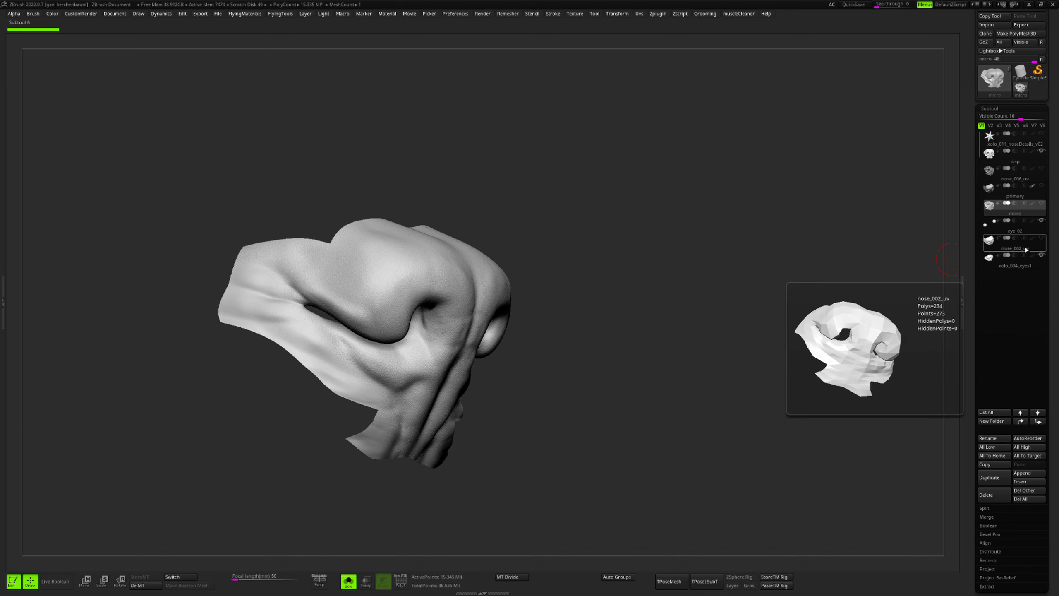
Activate the xolo_004_eyes1 subtool, raise its subdivision level and bring the nose into a close view
click(1020, 265)
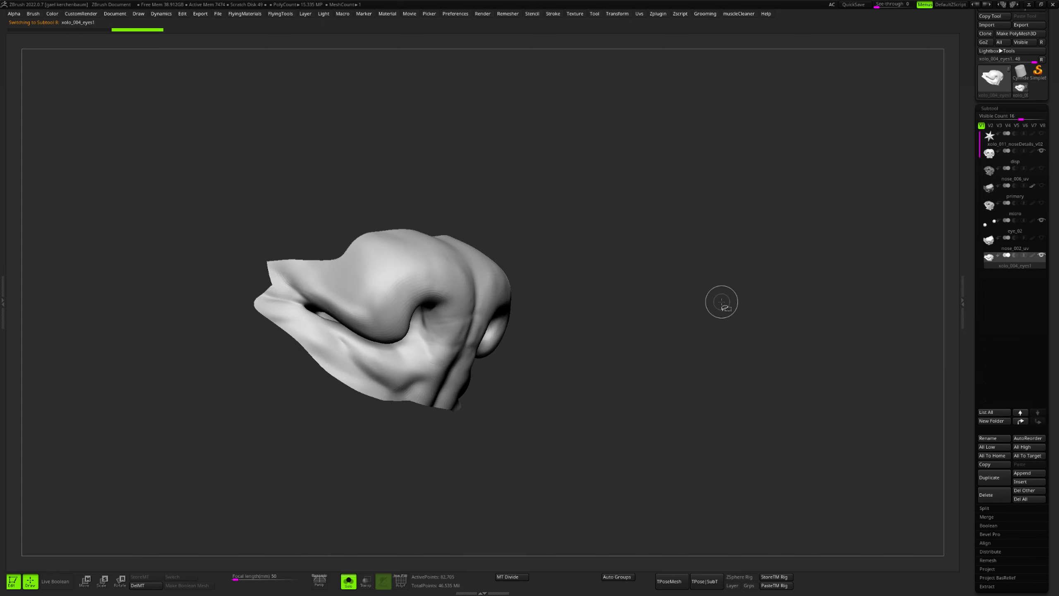
key(f)
ctrl+right_drag(700, 318, 586, 310)
key(d)
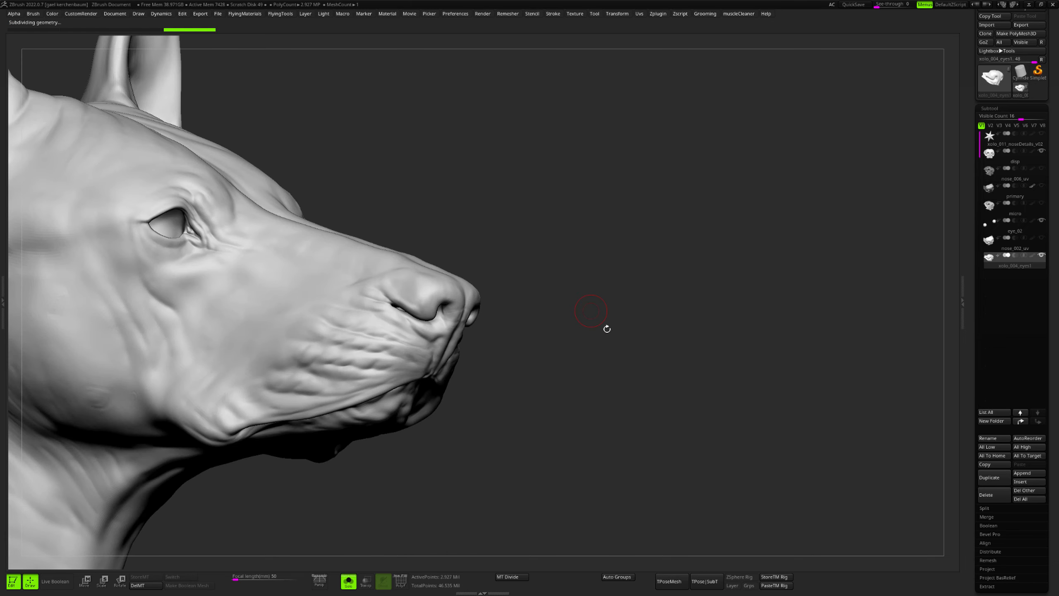
key(d)
alt+right_drag(563, 422, 625, 341)
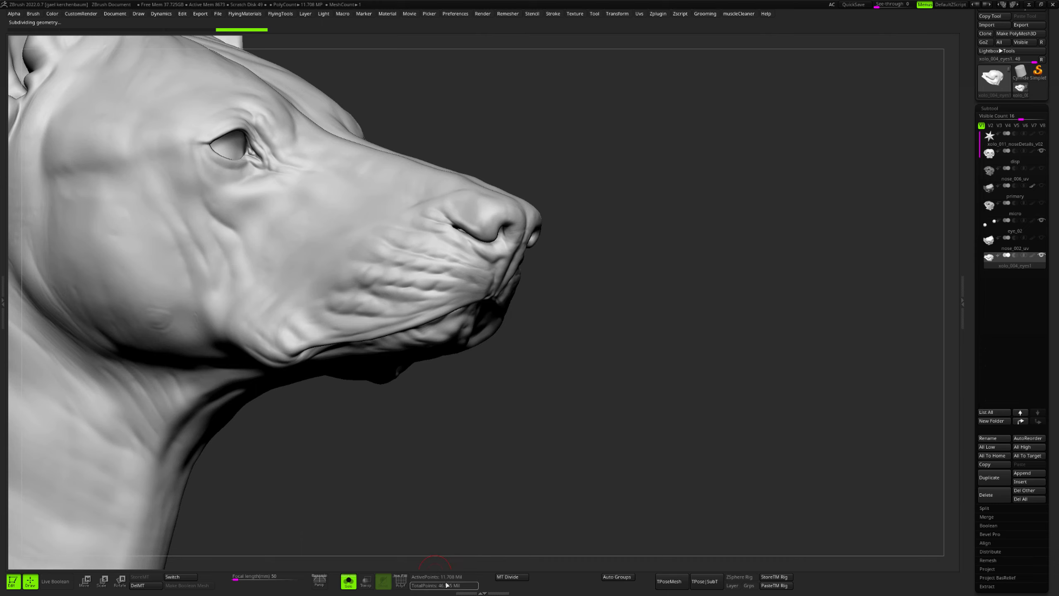
right_drag(565, 227, 568, 267)
key(space)
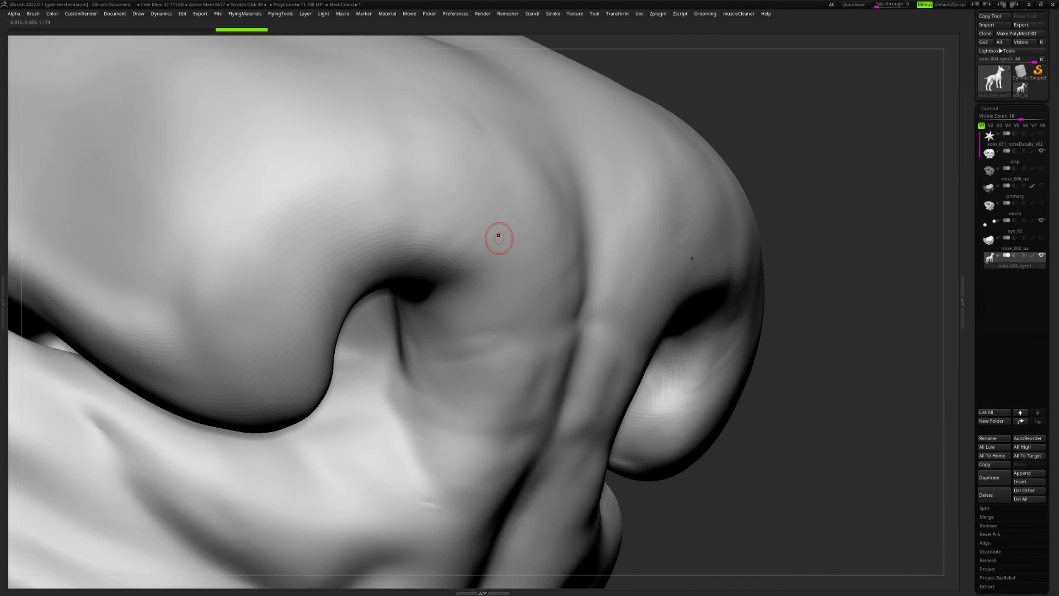
Try sculpting a few fine wrinkle strokes by hand above the nostril with symmetry
drag(480, 265, 509, 243)
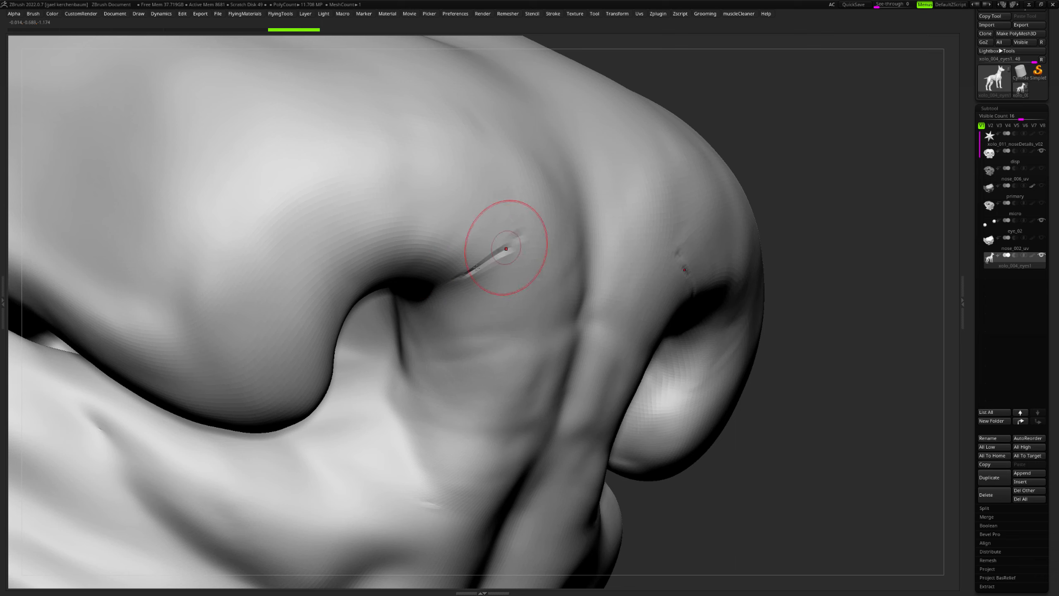
drag(436, 271, 486, 209)
drag(418, 267, 441, 190)
drag(469, 232, 501, 221)
Check the dog nose reference photos in PureRef and return to ZBrush
key(alt+Tab)
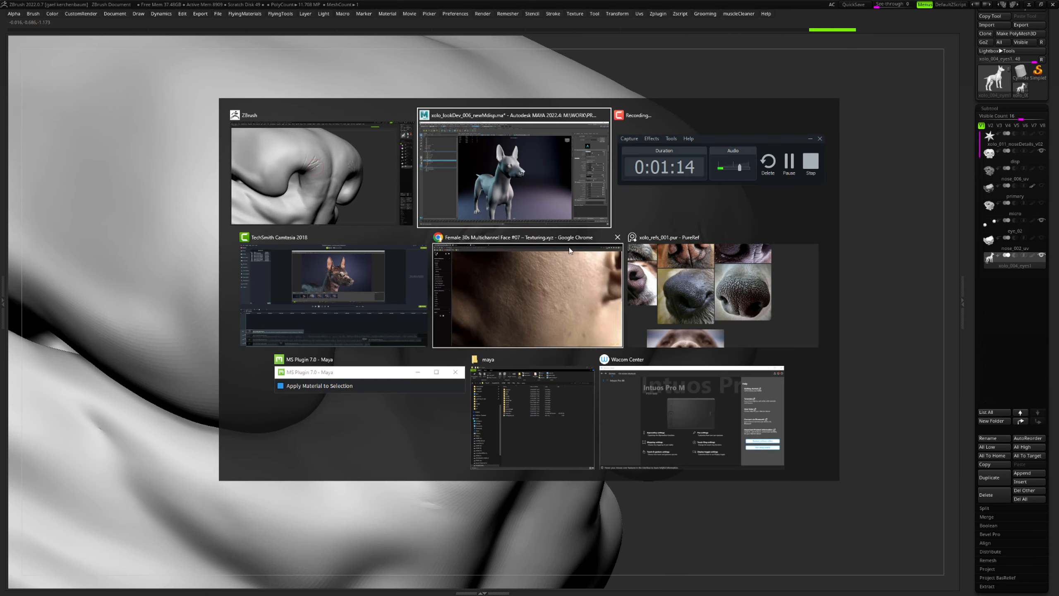
key(alt+Tab)
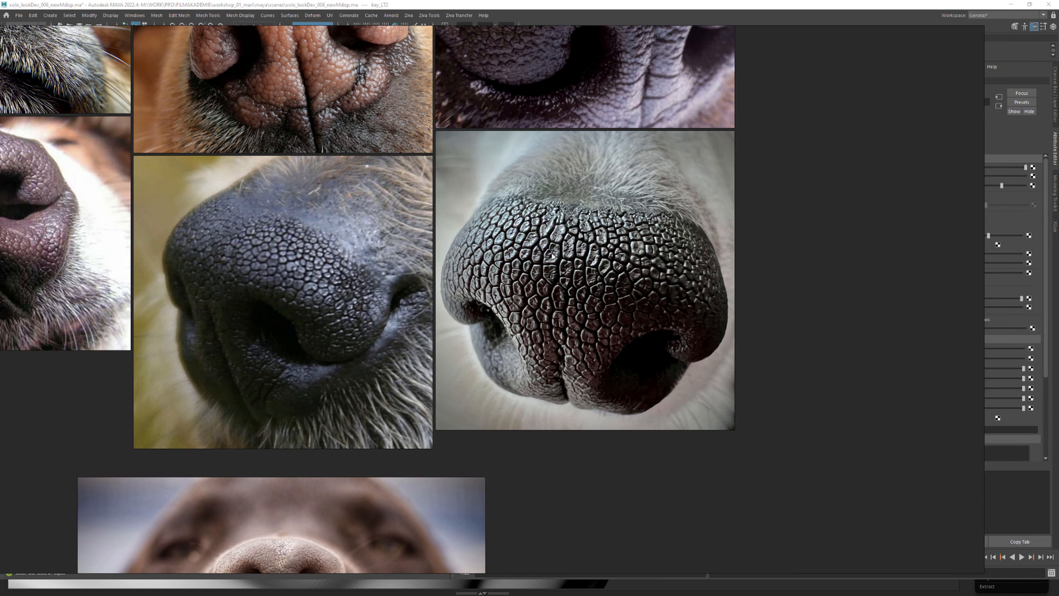
key(alt+Tab)
key(alt+Tab)
key(Tab)
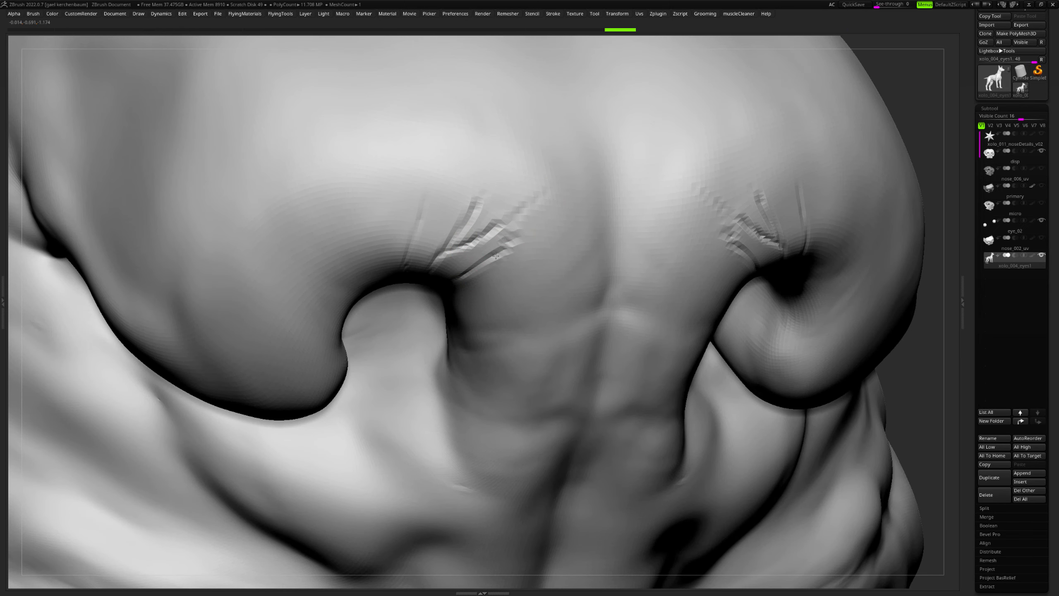
Try extending the hand-sculpted skin cracks from the nostril across the bridge of the nose
drag(505, 234, 546, 169)
drag(527, 246, 582, 172)
drag(471, 200, 476, 155)
drag(469, 198, 528, 132)
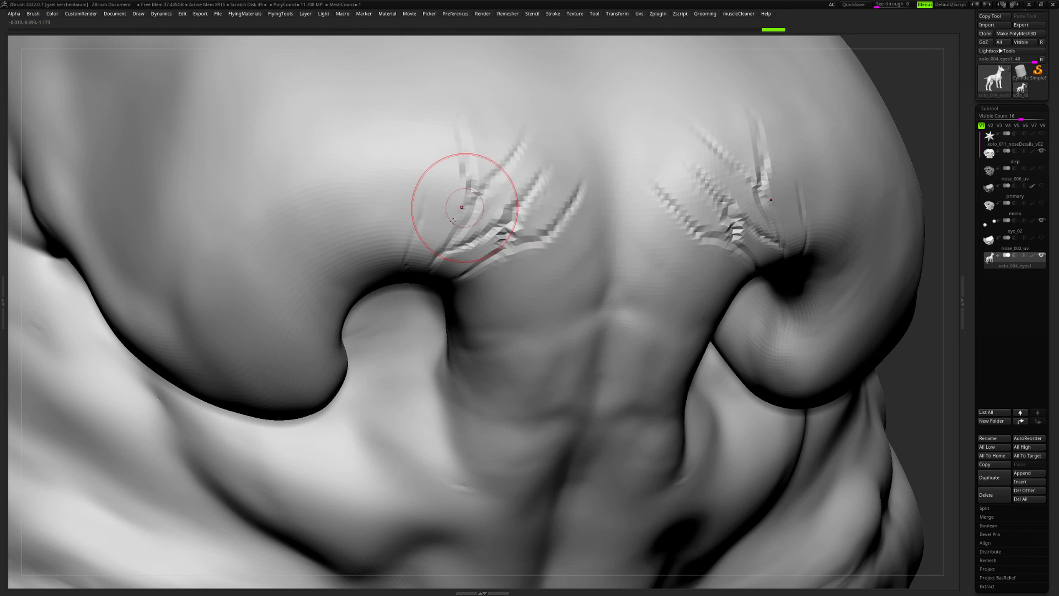
mouse_move(433, 186)
mouse_down()
mouse_move(422, 138)
mouse_move(442, 252)
mouse_up()
drag(539, 178, 587, 118)
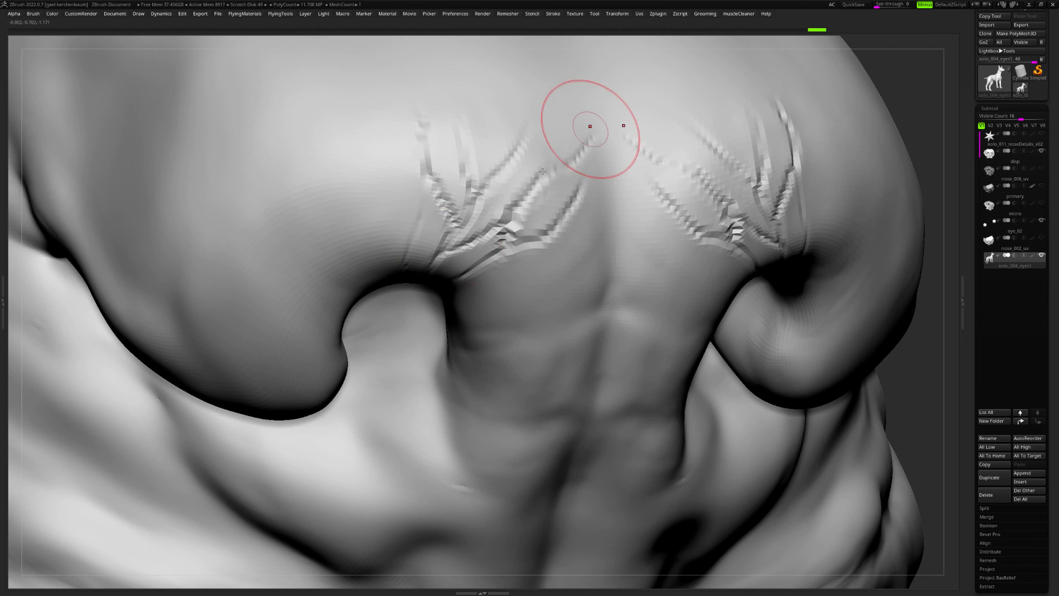
drag(548, 225, 610, 202)
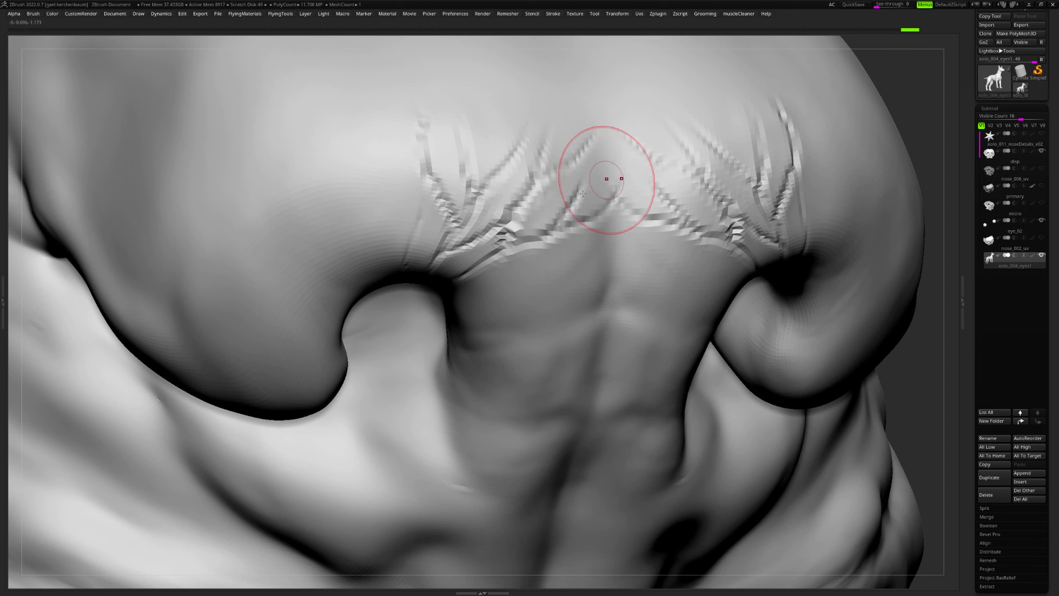
mouse_move(579, 226)
right_down()
mouse_move(591, 272)
mouse_move(538, 274)
mouse_move(650, 255)
right_up()
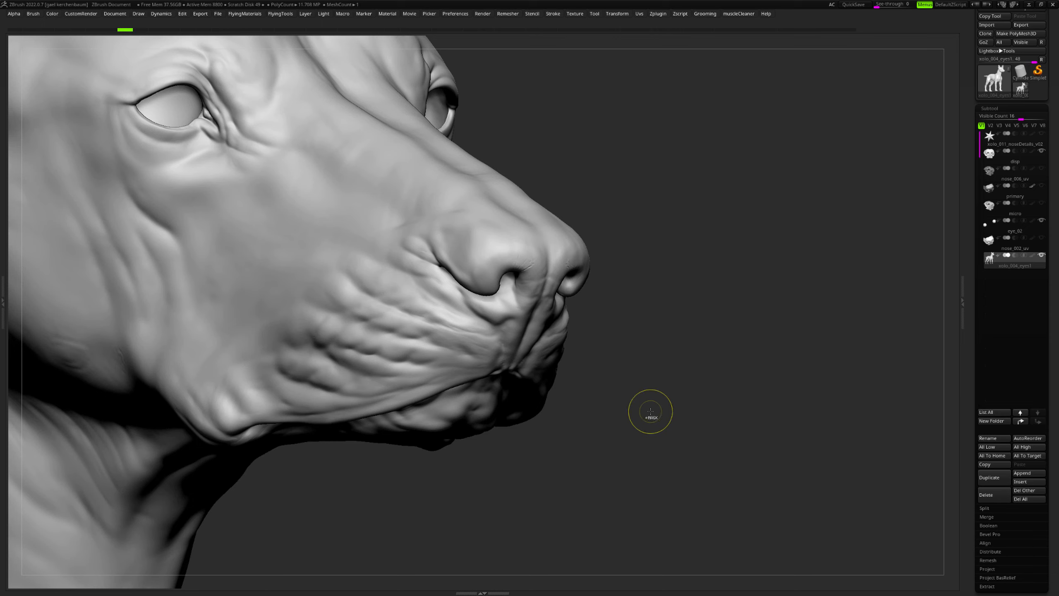
Apply the checker texture to the dog's body and examine its UV density around the nose
drag(650, 411, 575, 307)
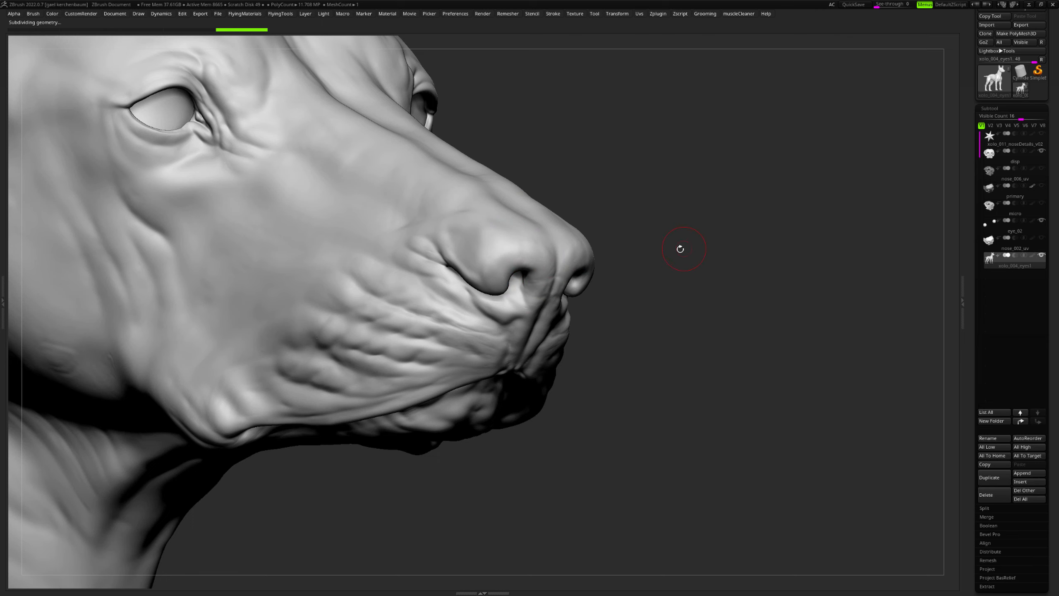
key(u)
click(662, 316)
click(445, 349)
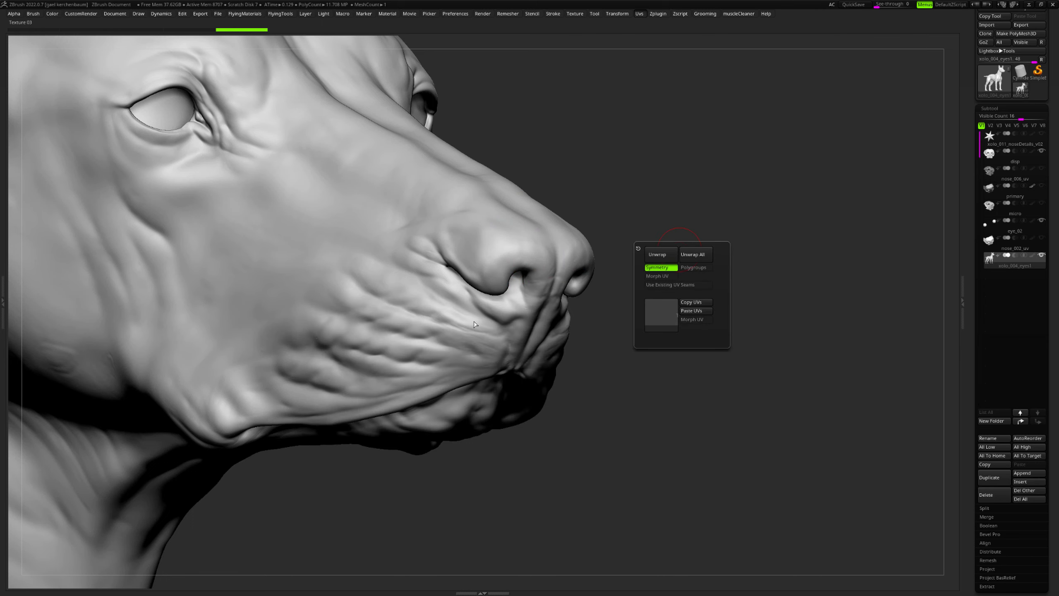
mouse_move(640, 218)
ctrl+right_down()
mouse_move(562, 211)
mouse_move(626, 251)
mouse_move(641, 231)
mouse_move(586, 230)
mouse_move(539, 289)
mouse_move(576, 288)
ctrl+right_up()
key(s)
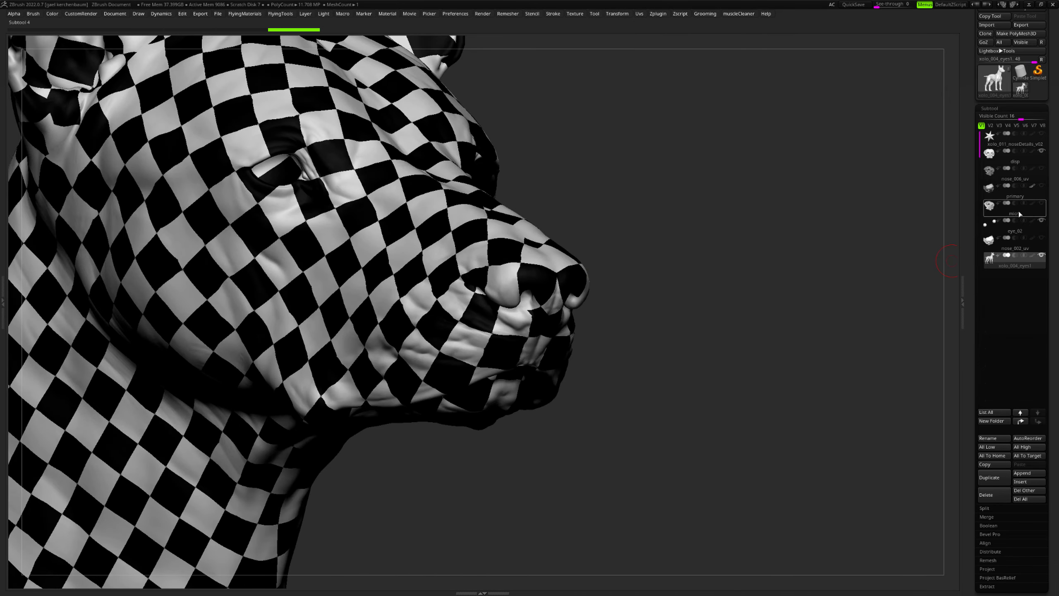
ctrl+right_drag(791, 277, 631, 295)
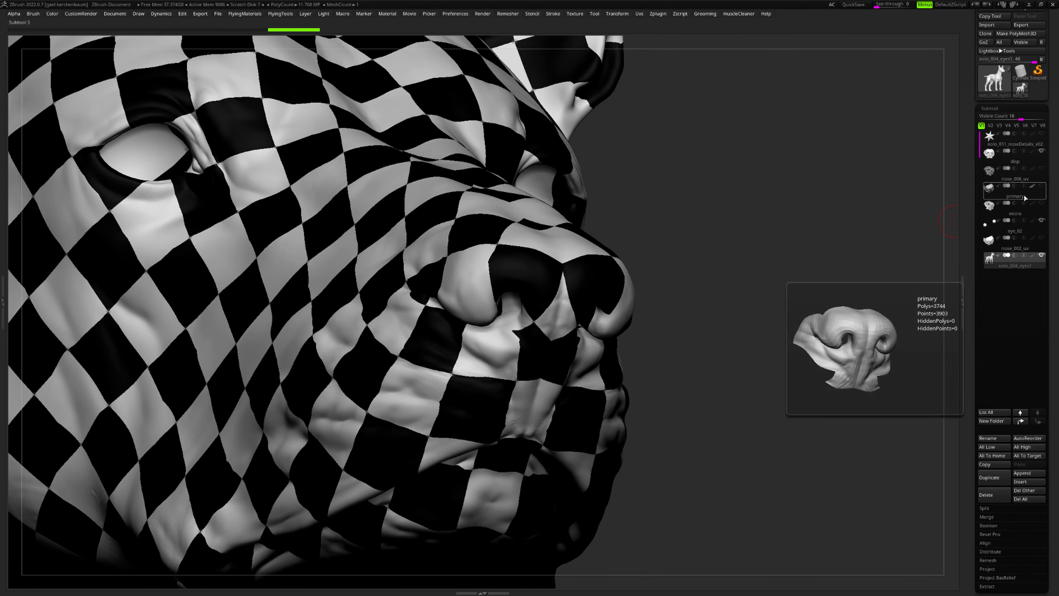
Activate the nose_006_uv subtool and examine its checker pattern from the front
click(1026, 179)
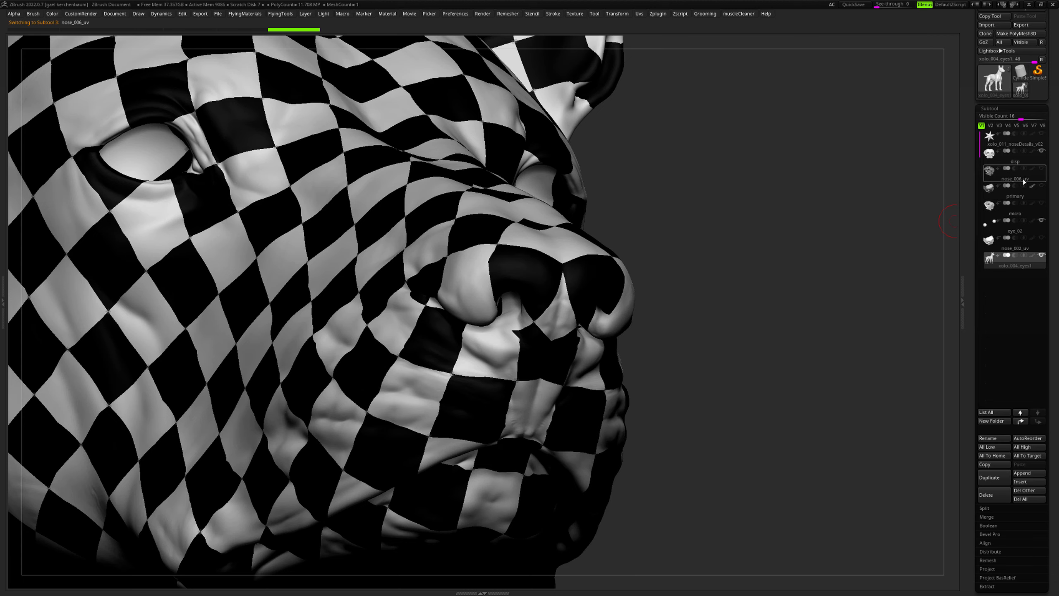
right_drag(637, 358, 705, 302)
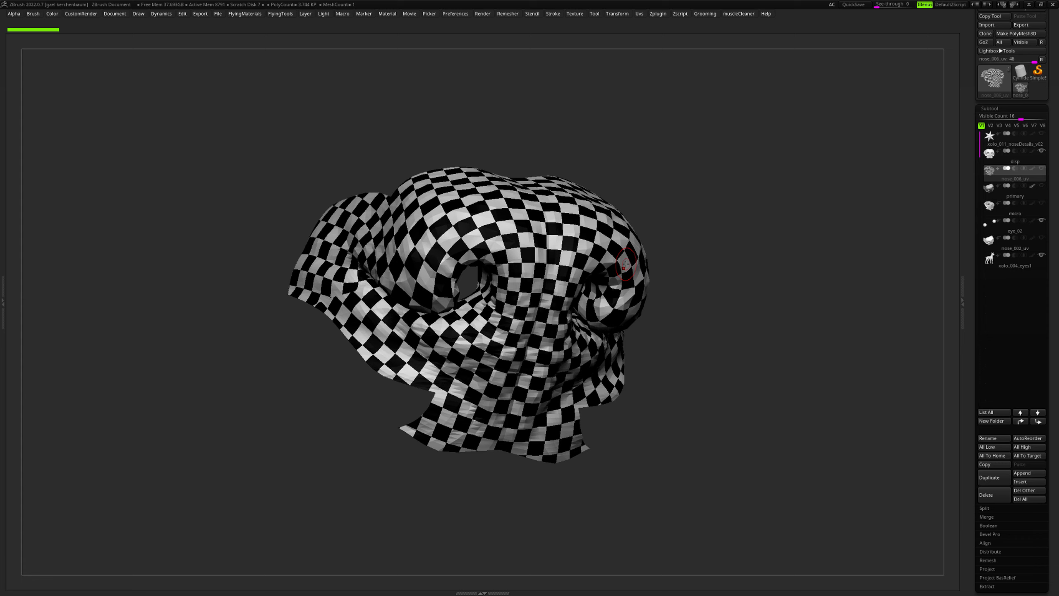
mouse_move(1001, 225)
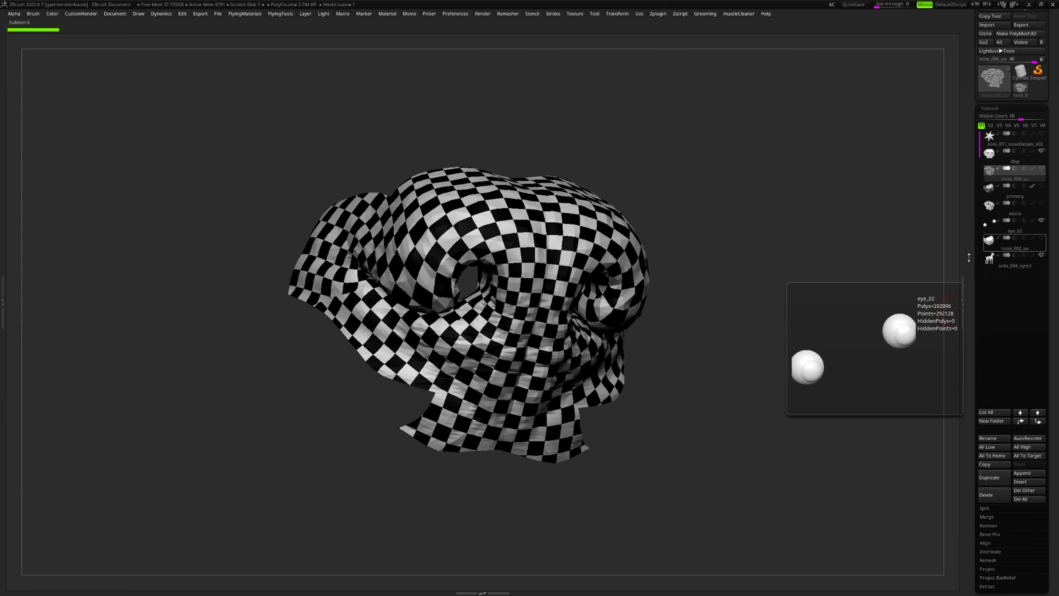
shift+drag(699, 289, 688, 300)
Activate the primary subtool and view the nose shape from the side
click(1036, 194)
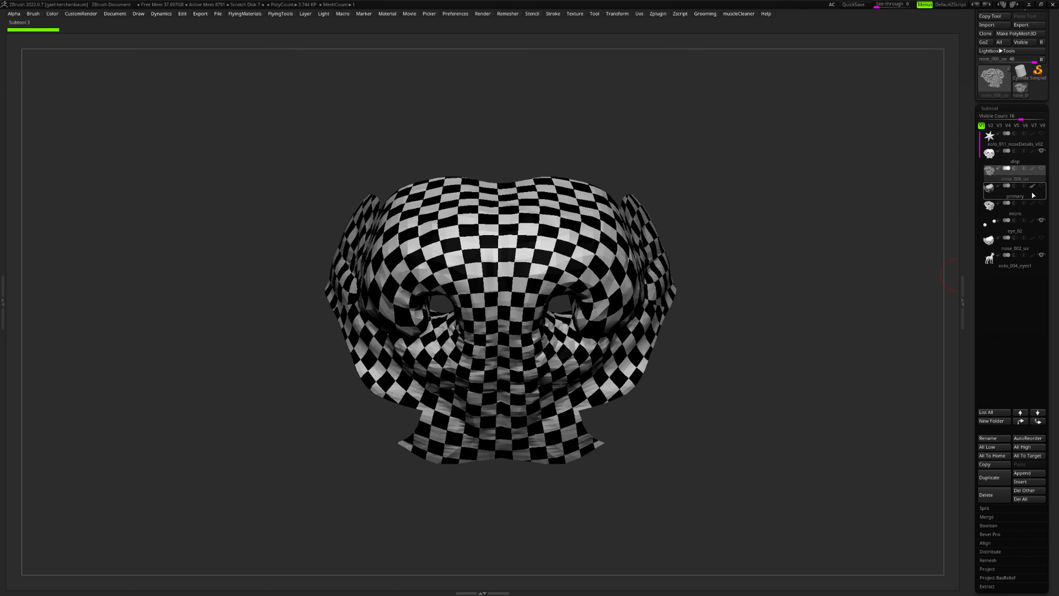
click(1034, 198)
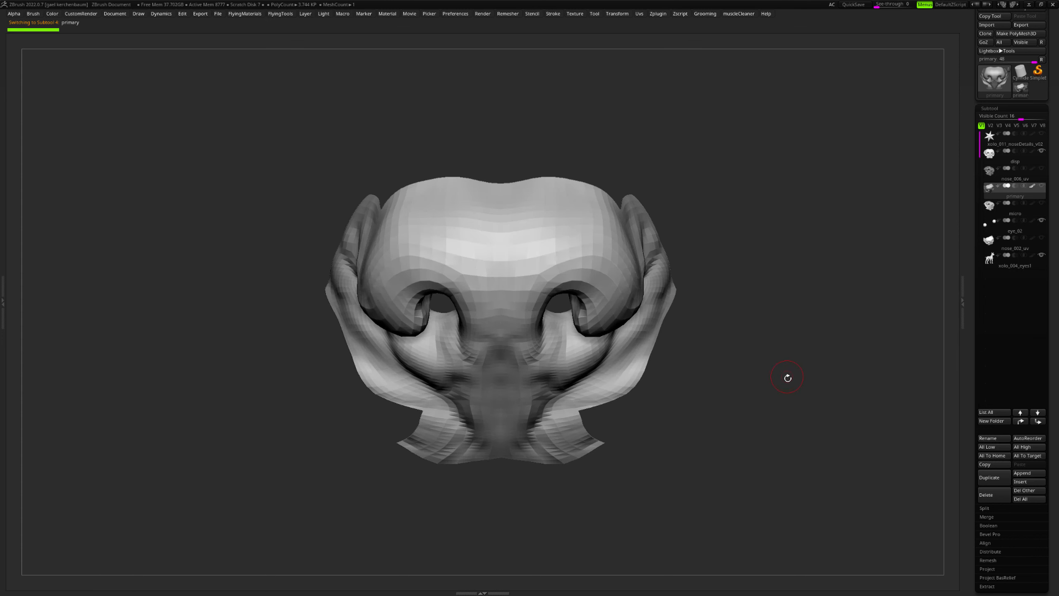
drag(797, 374, 813, 378)
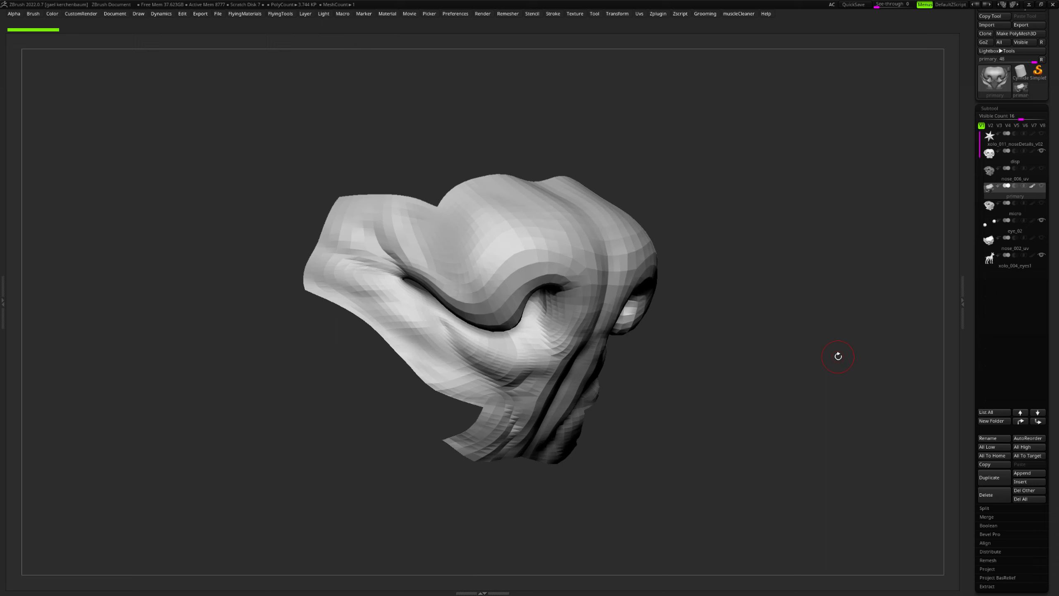
Insert a Sphere3D as a new subtool after primary and frame it
click(1028, 481)
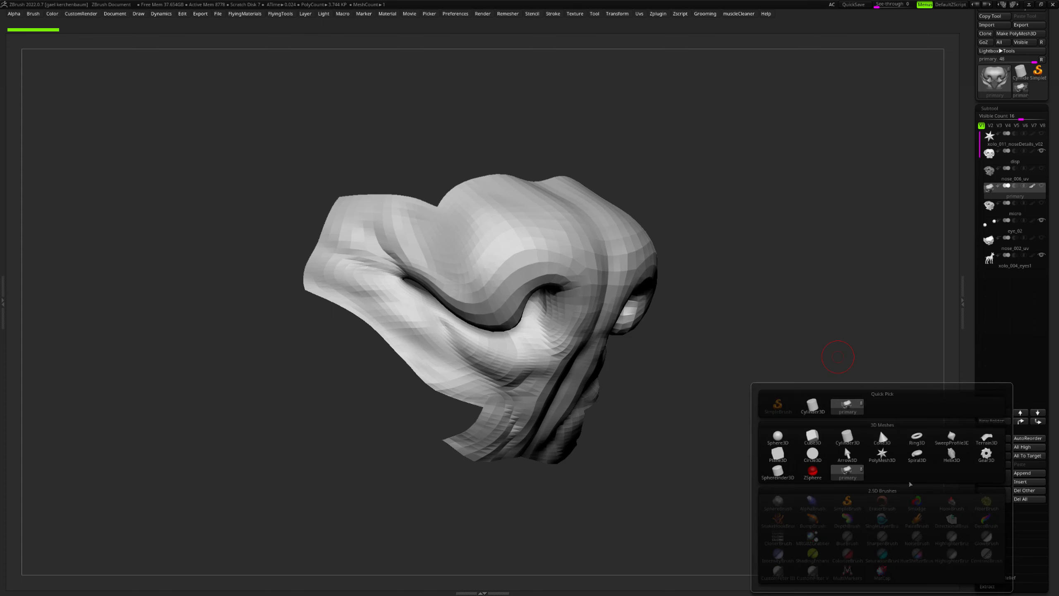
click(812, 455)
key(f)
ctrl+right_drag(736, 347, 686, 325)
mouse_move(685, 352)
alt+right_down()
mouse_move(688, 339)
mouse_move(744, 313)
alt+right_up()
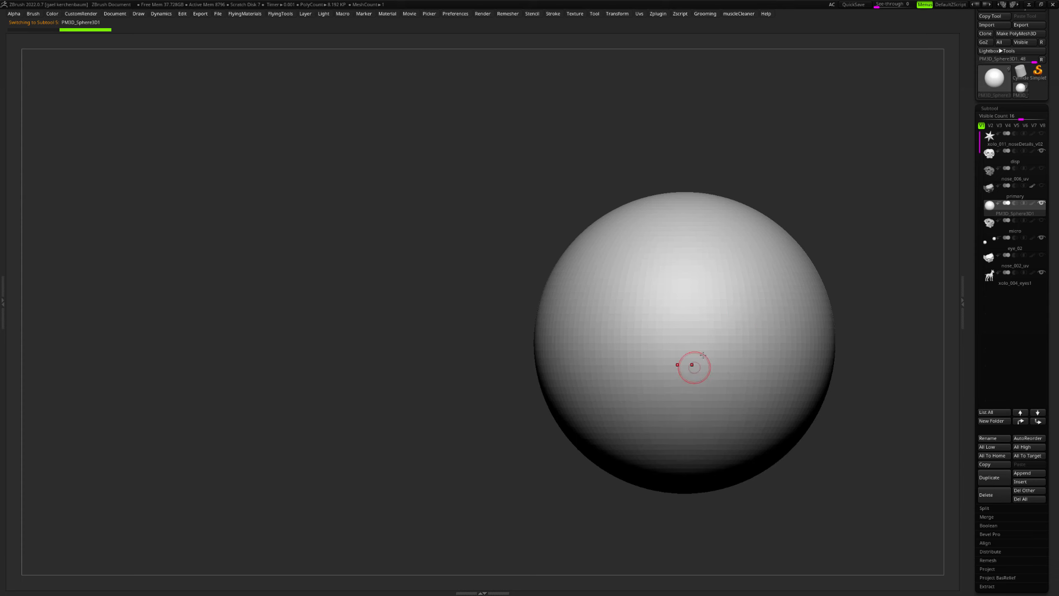
alt+right_drag(742, 309, 639, 307)
Divide the new sphere's geometry four times
key(ctrl+d)
key(ctrl+d)
key(ctrl+d)
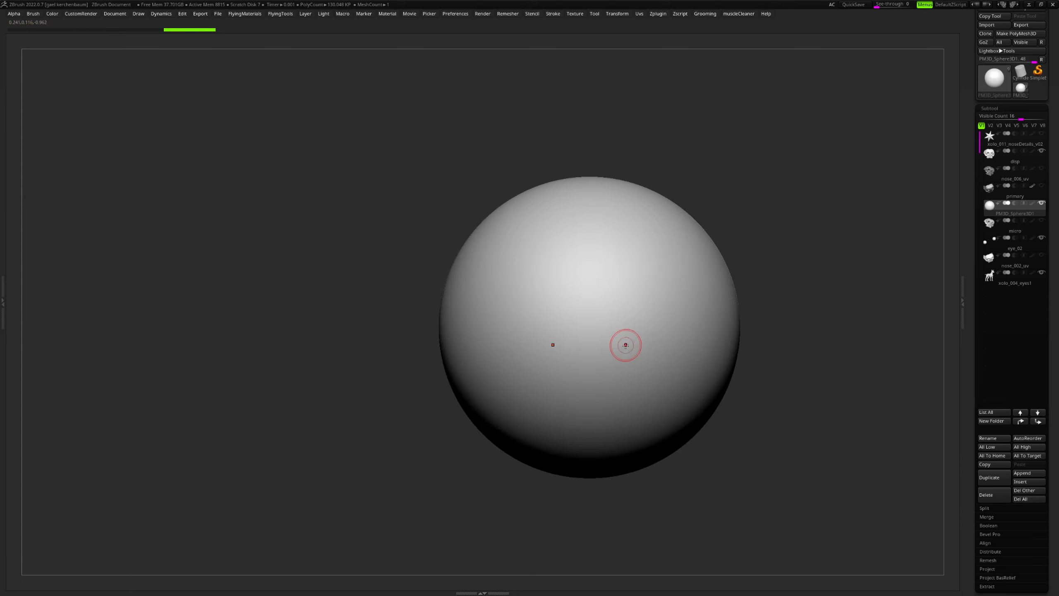
key(Tab)
key(ctrl+d)
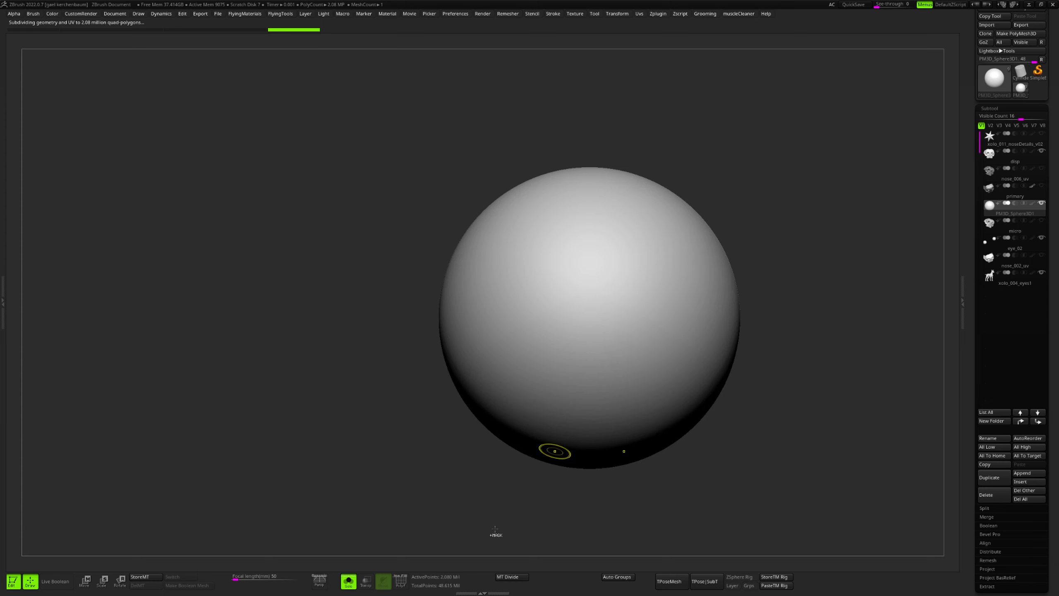
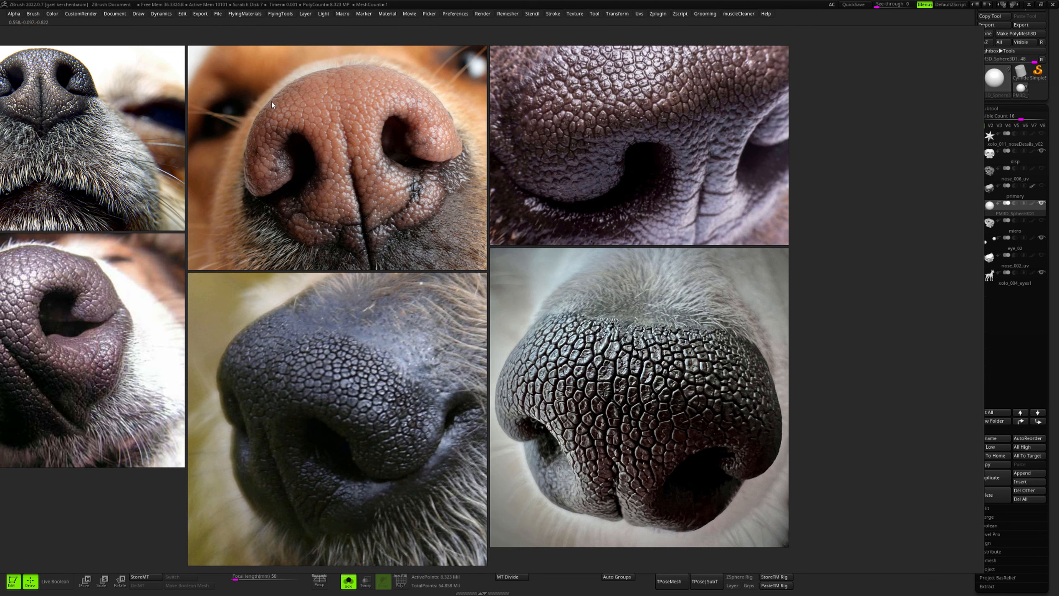
Examine the close-up dog nose reference photos, then return to the ZBrush sphere
drag(329, 169, 384, 183)
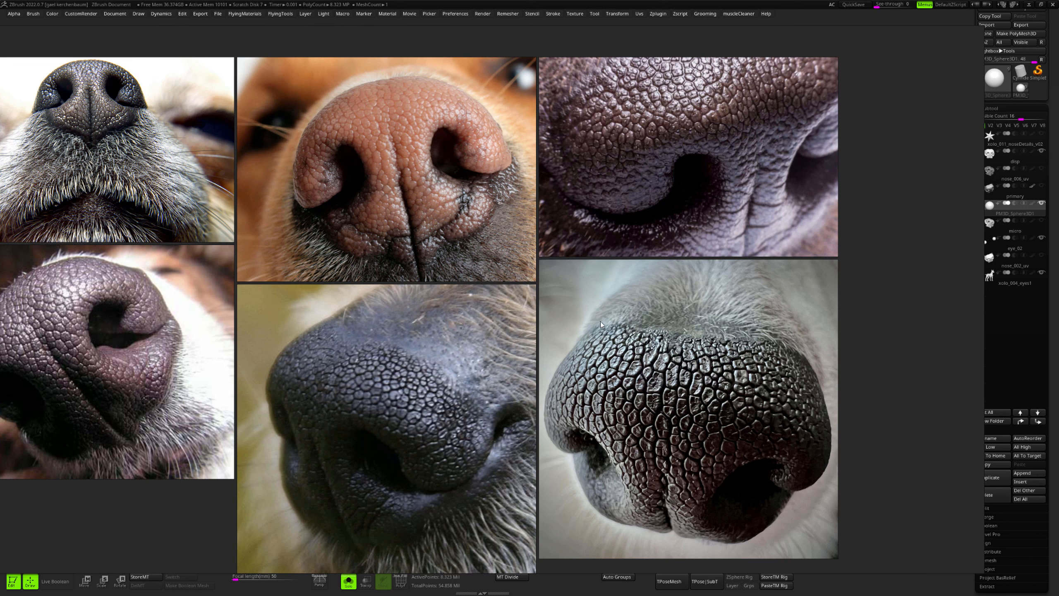
key(alt+Tab)
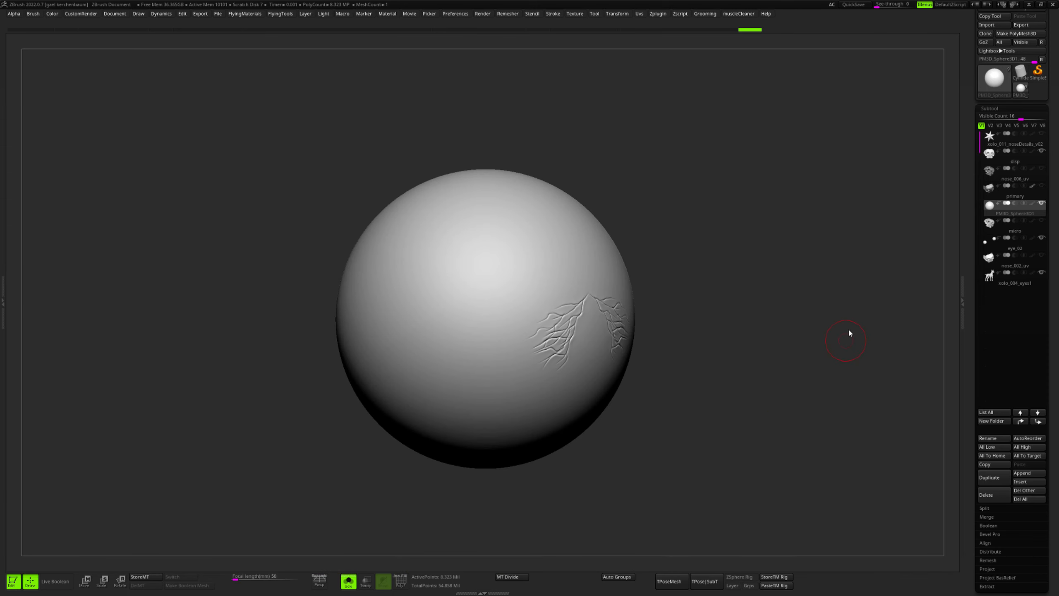
alt+drag(849, 333, 792, 279)
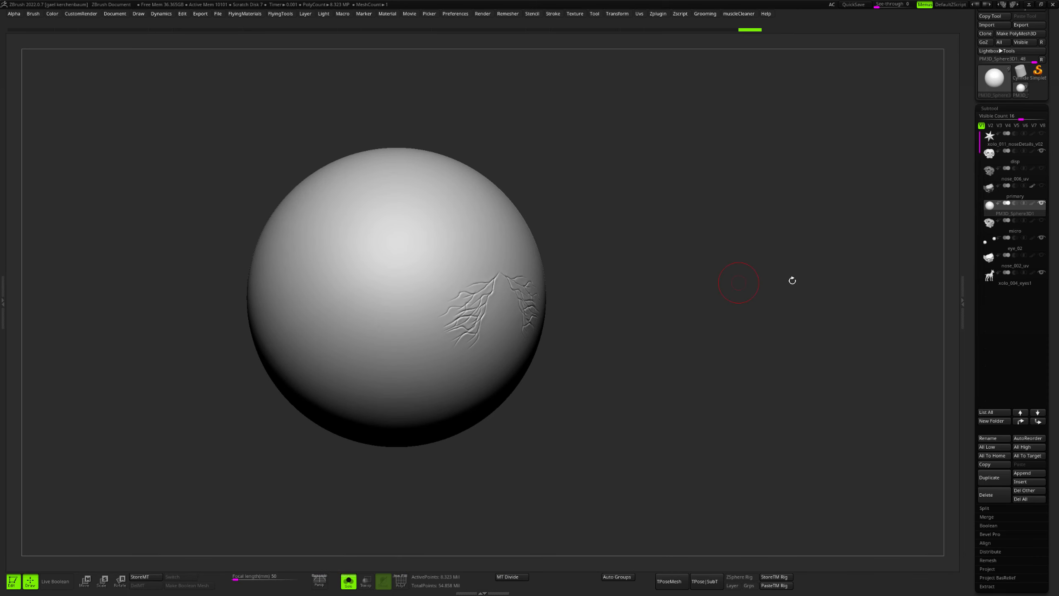
Activate the primary subtool, then the disp subtool, and examine the detailed nose from an angle and the front
click(1021, 199)
key(f)
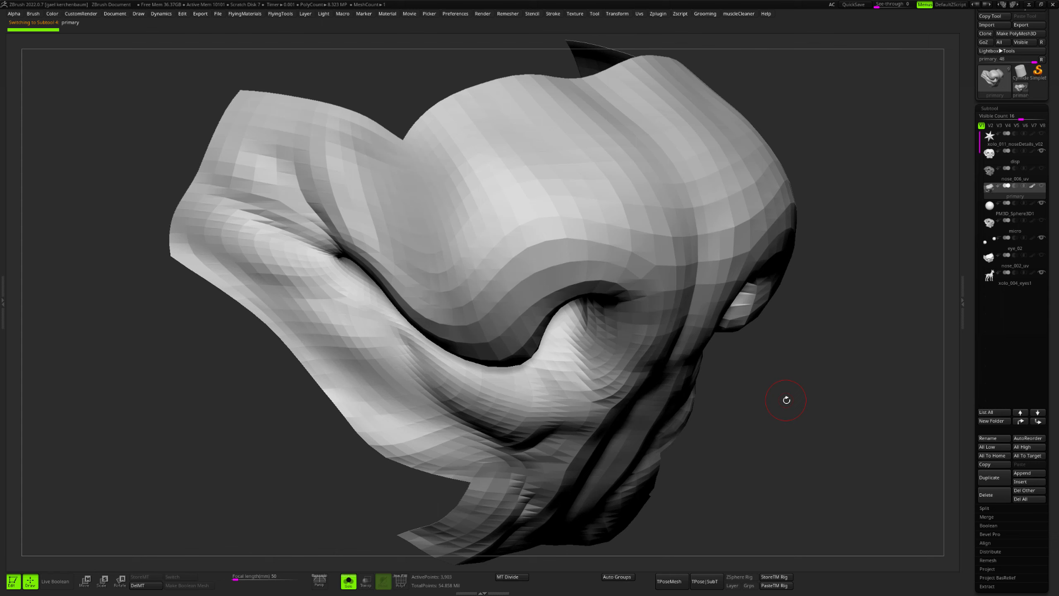
key(Up)
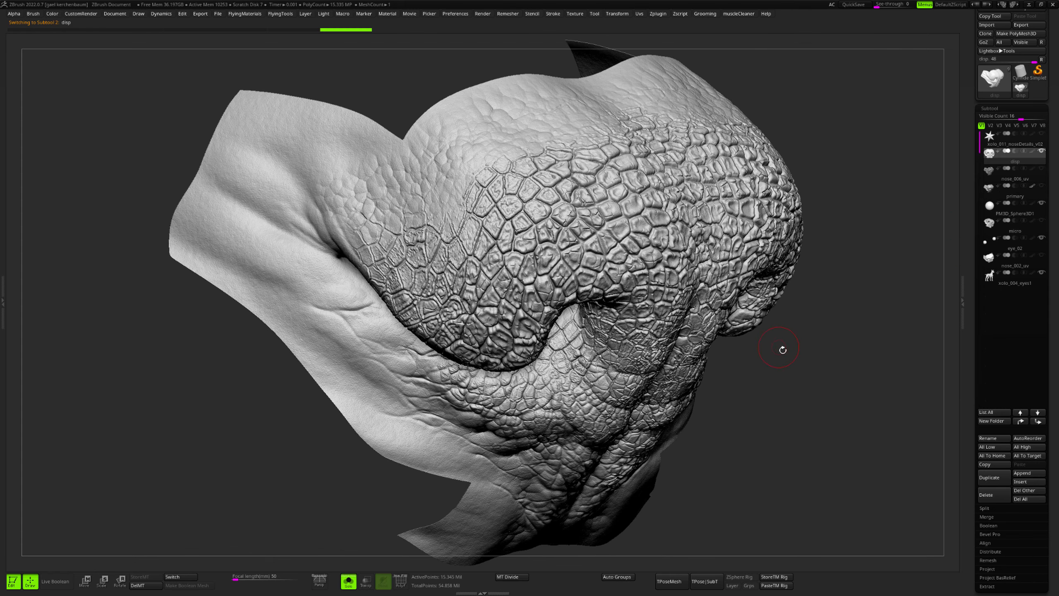
alt+drag(839, 341, 735, 330)
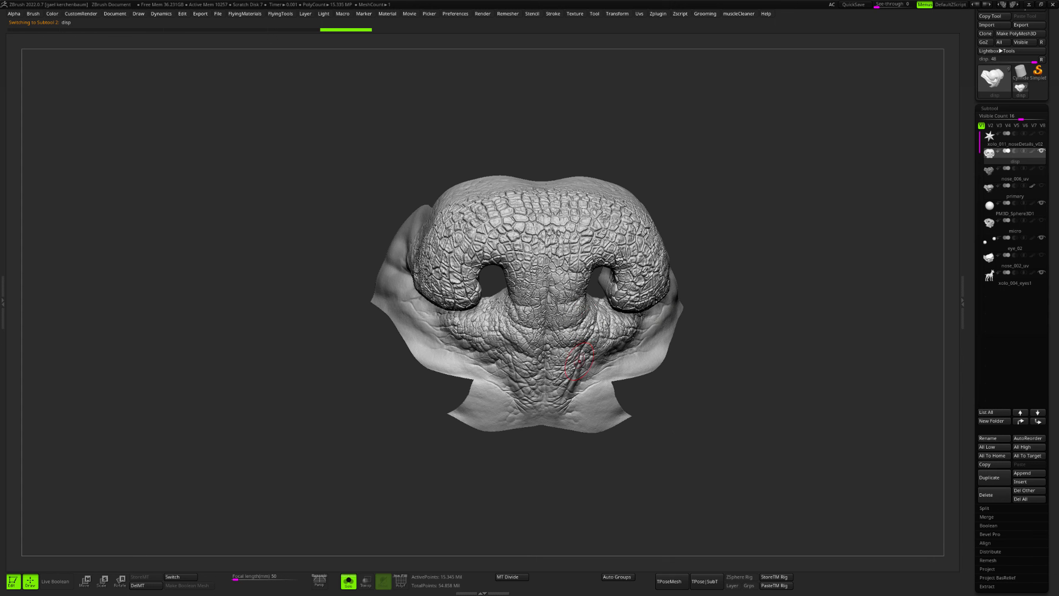
shift+right_drag(580, 362, 576, 361)
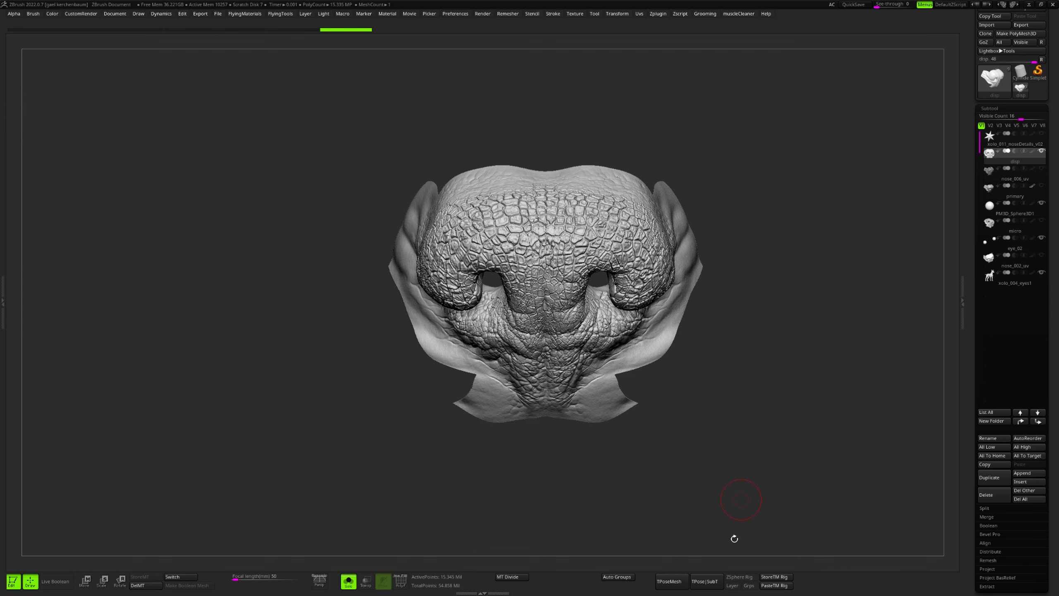
Activate the xolo_004_eyes1 subtool and view the checker-textured dog head from the front and side
click(1014, 284)
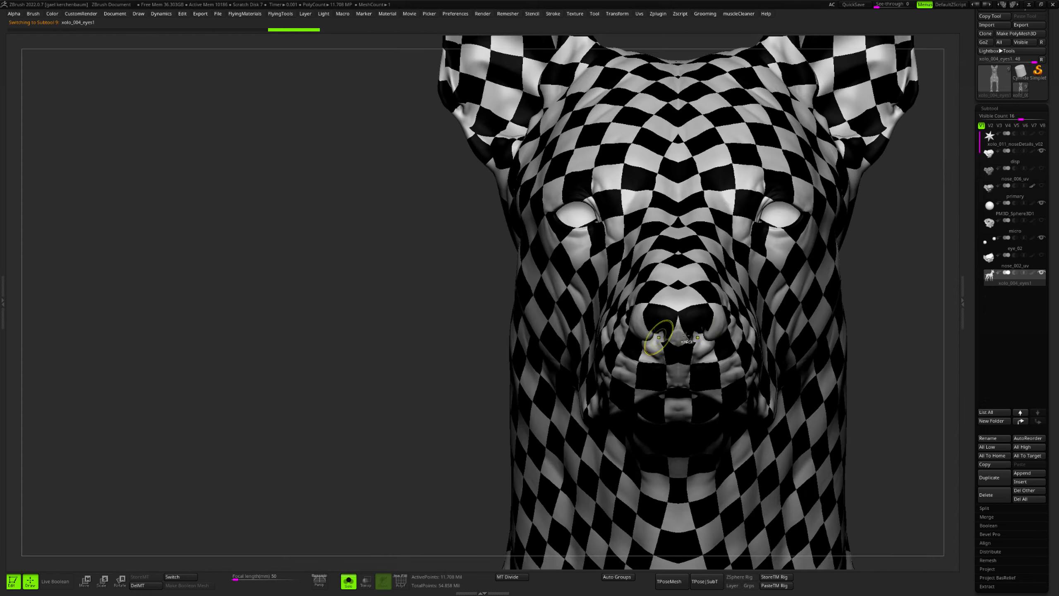
alt+right_drag(686, 337, 722, 334)
key(shift+f)
key(shift+f)
right_drag(833, 262, 880, 317)
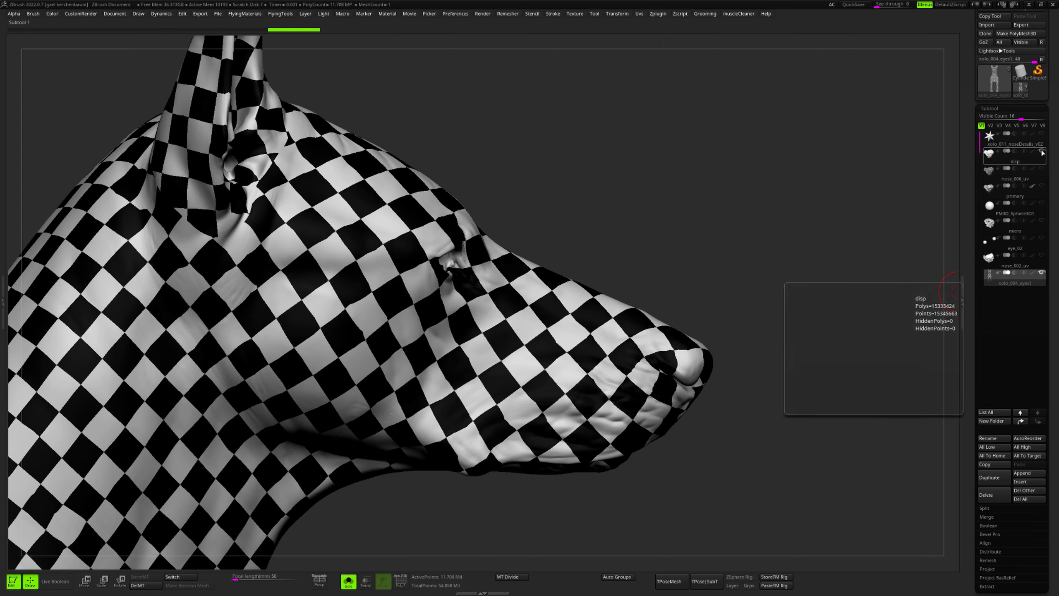
drag(818, 362, 818, 332)
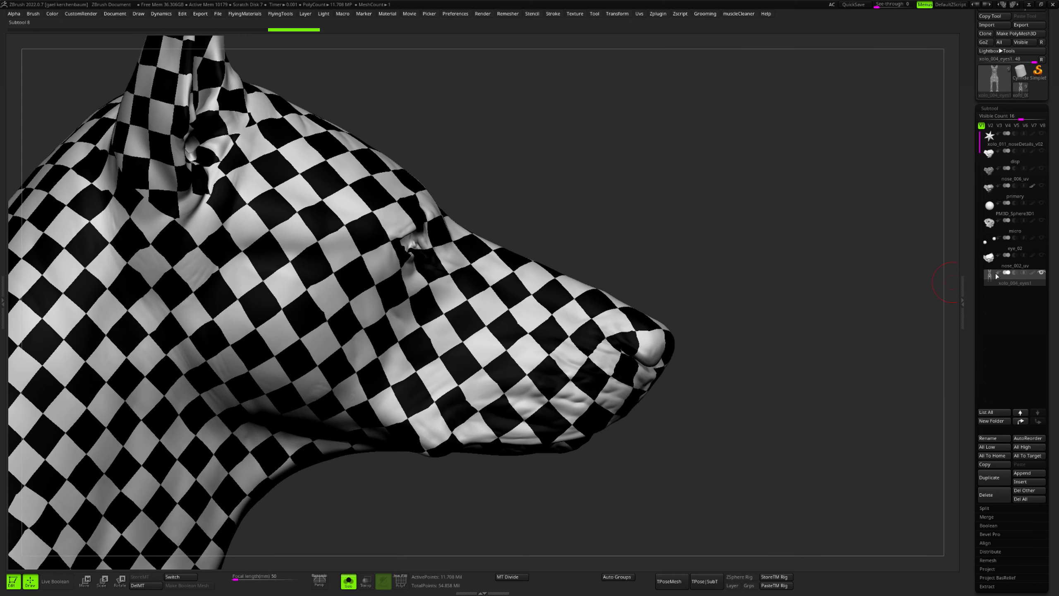
Turn off the checker texture on the dog head and delete all the other subtools
key(u)
click(856, 358)
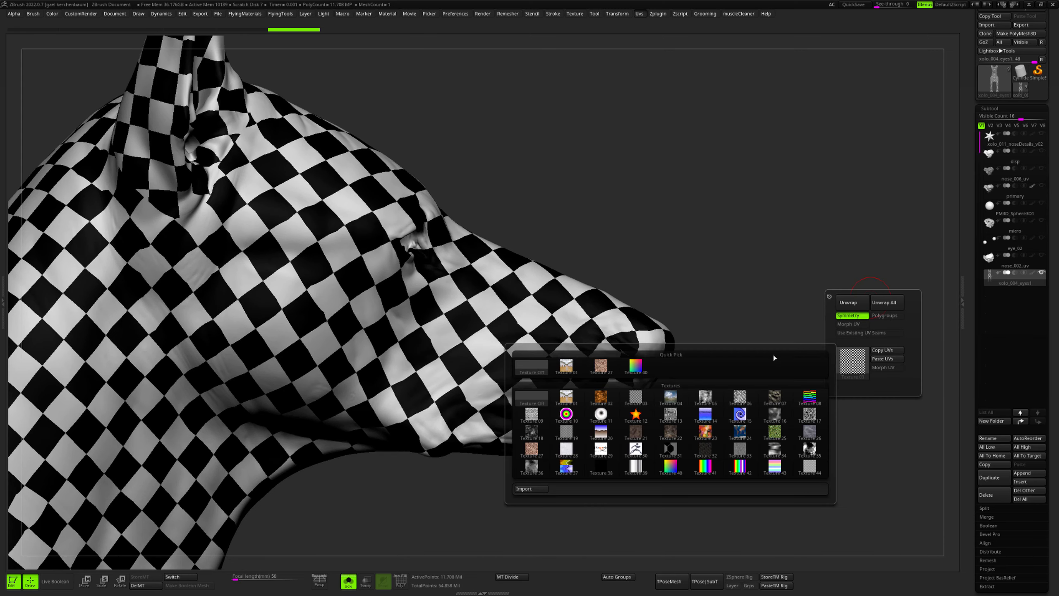
click(546, 368)
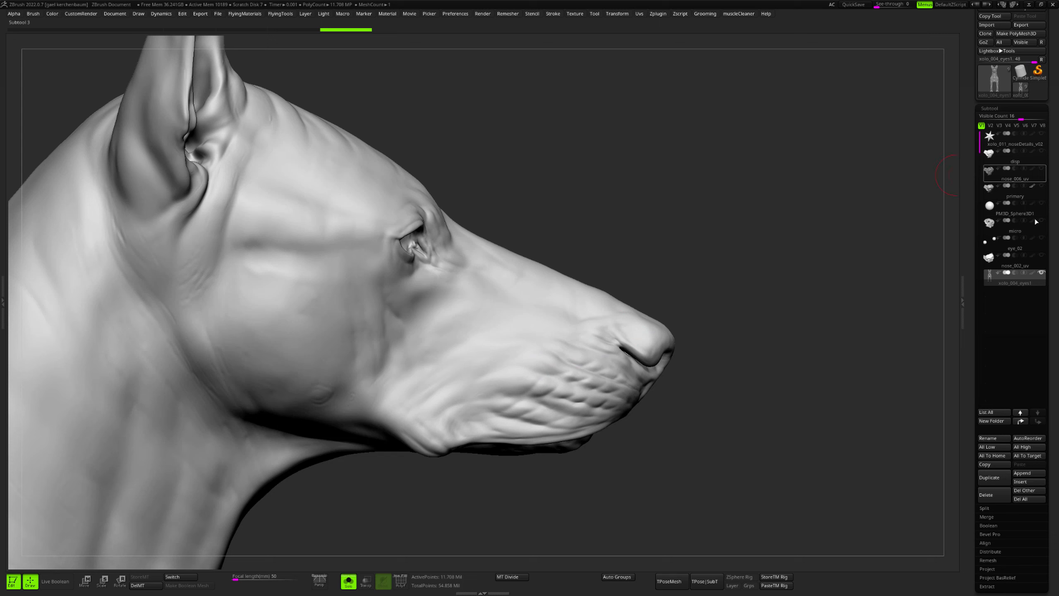
click(1028, 491)
click(918, 510)
Examine the untextured muzzle and nose up close from the side and front
alt+drag(847, 231, 883, 222)
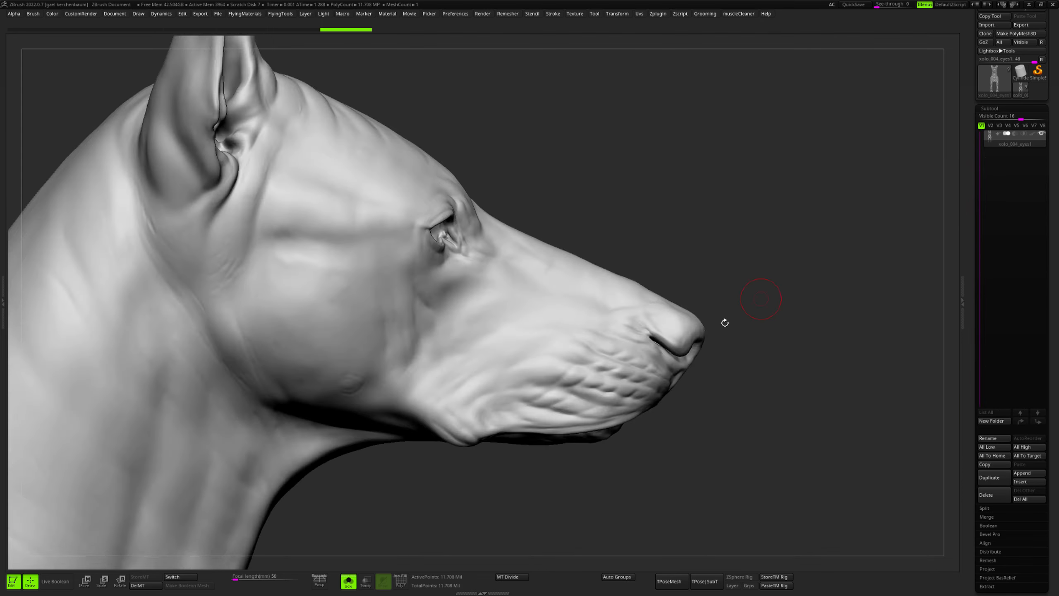
alt+drag(724, 321, 816, 303)
alt+drag(946, 244, 782, 245)
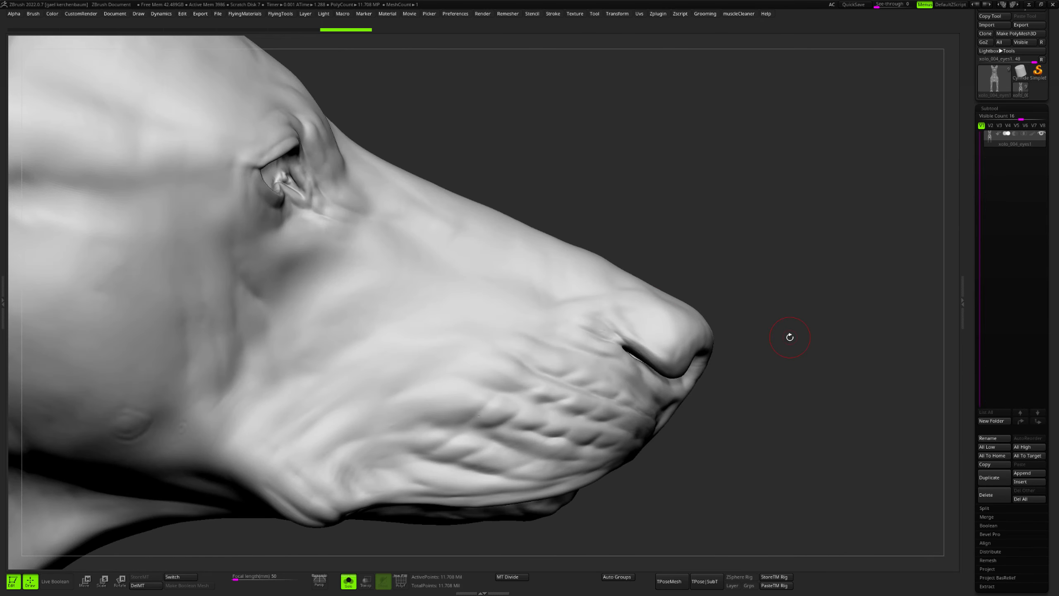
drag(790, 337, 768, 325)
mouse_move(671, 425)
mouse_down()
mouse_move(608, 334)
mouse_move(586, 277)
mouse_move(683, 249)
mouse_up()
alt+right_drag(684, 249, 543, 288)
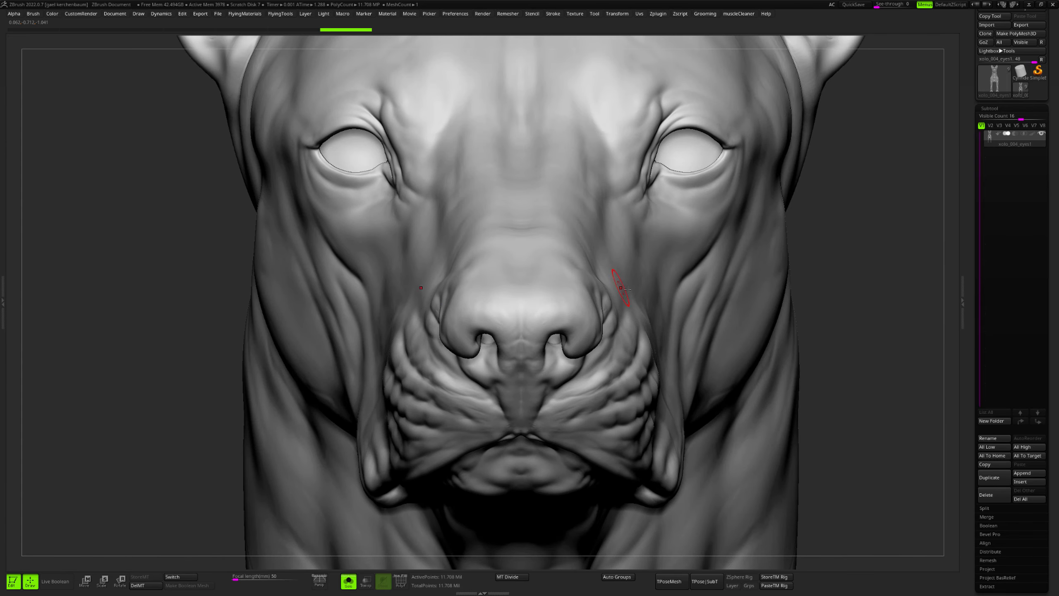
key(Tab)
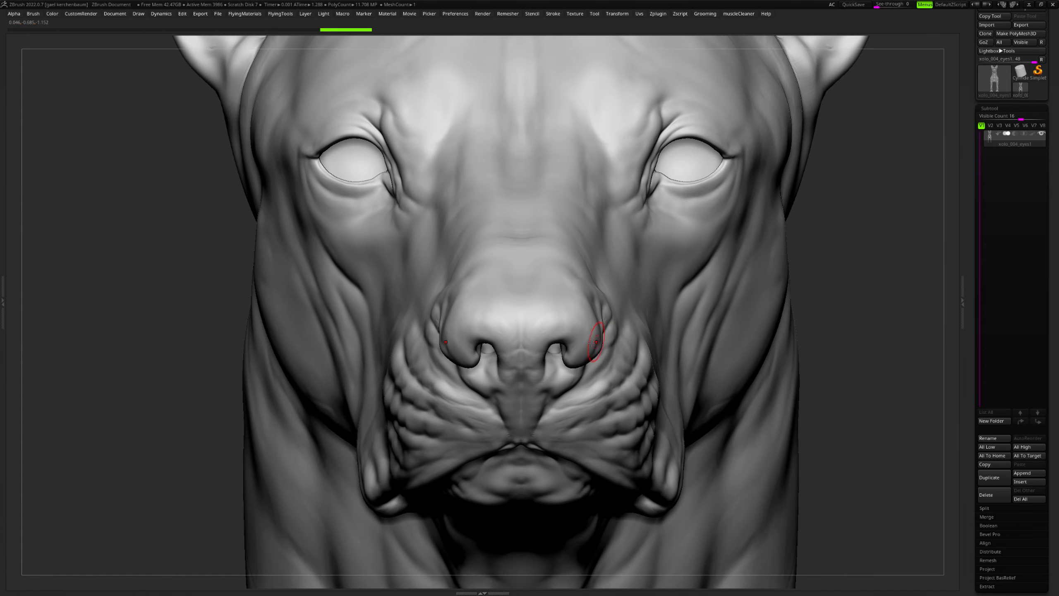
Show the polyframe on the dog head and inspect the nose polygroups from both sides and the front
right_drag(621, 298, 643, 366)
key(shift+f)
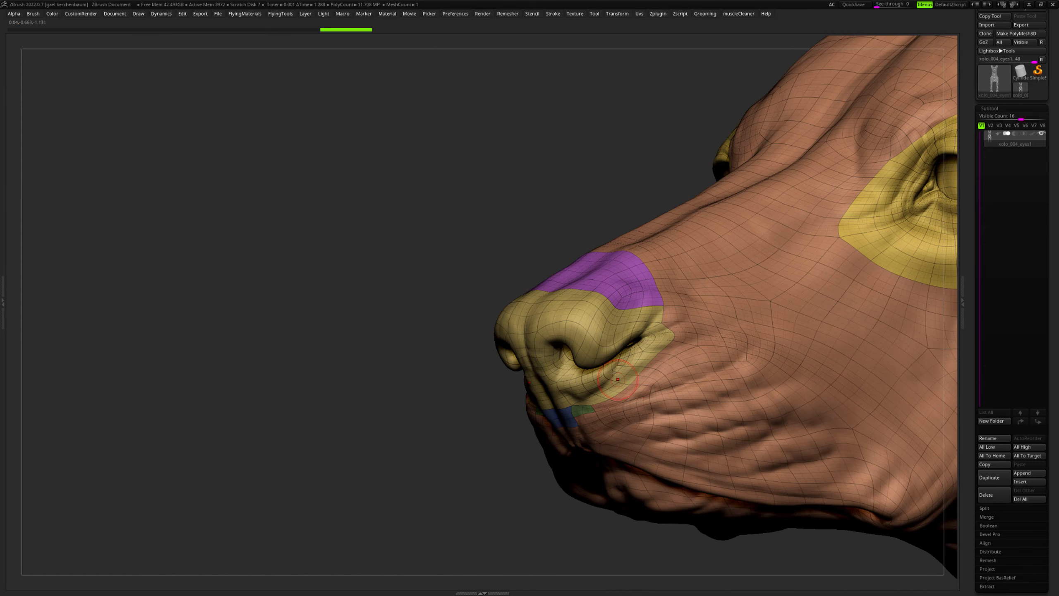
alt+right_drag(580, 402, 617, 324)
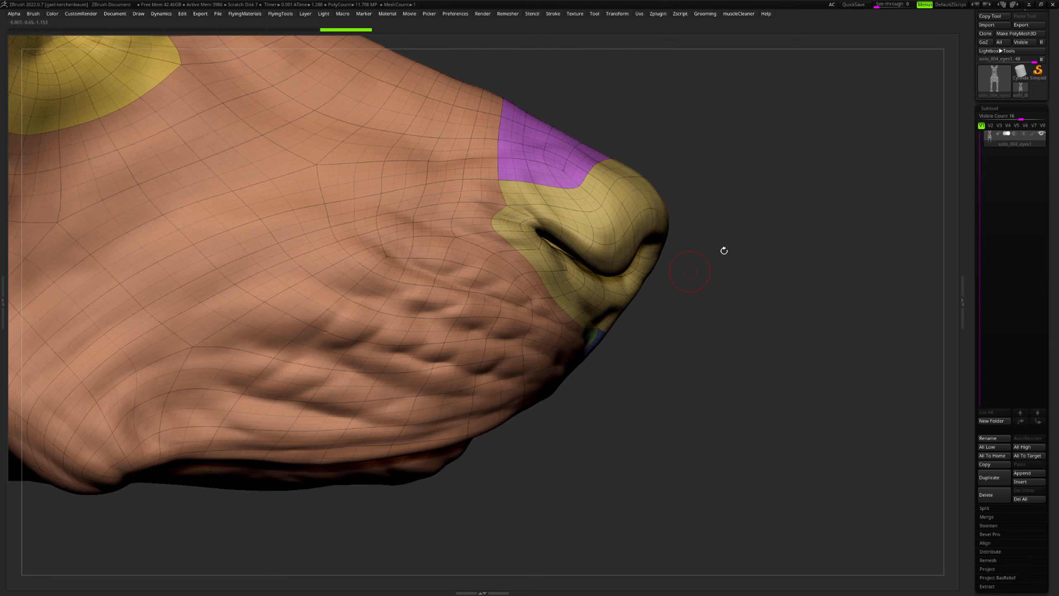
shift+right_drag(763, 232, 690, 272)
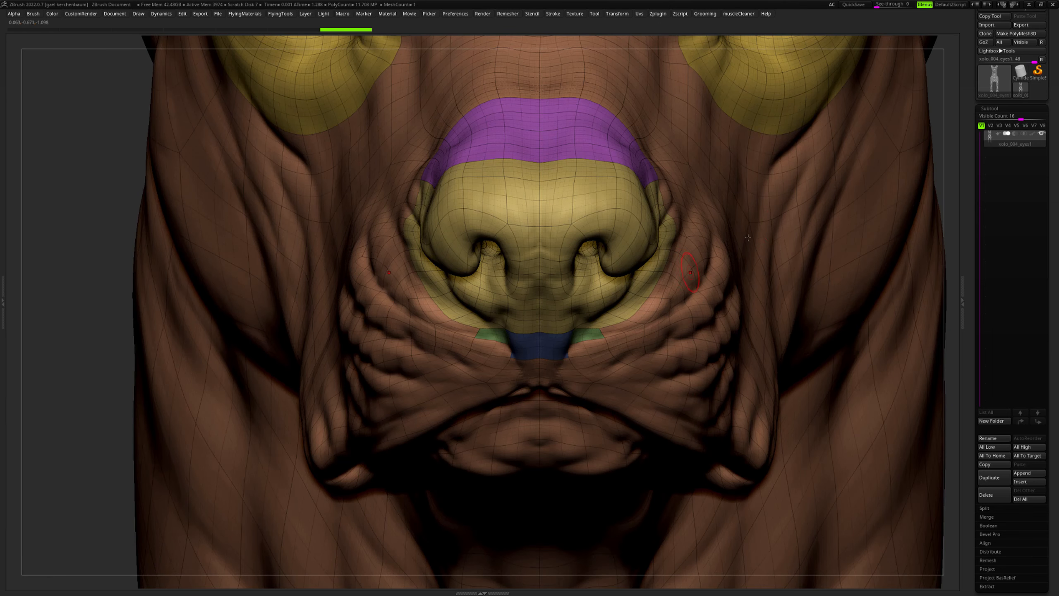
Lower the dog head's geometry to subdivision level 1 and view the muzzle from the side
click(1026, 107)
click(997, 119)
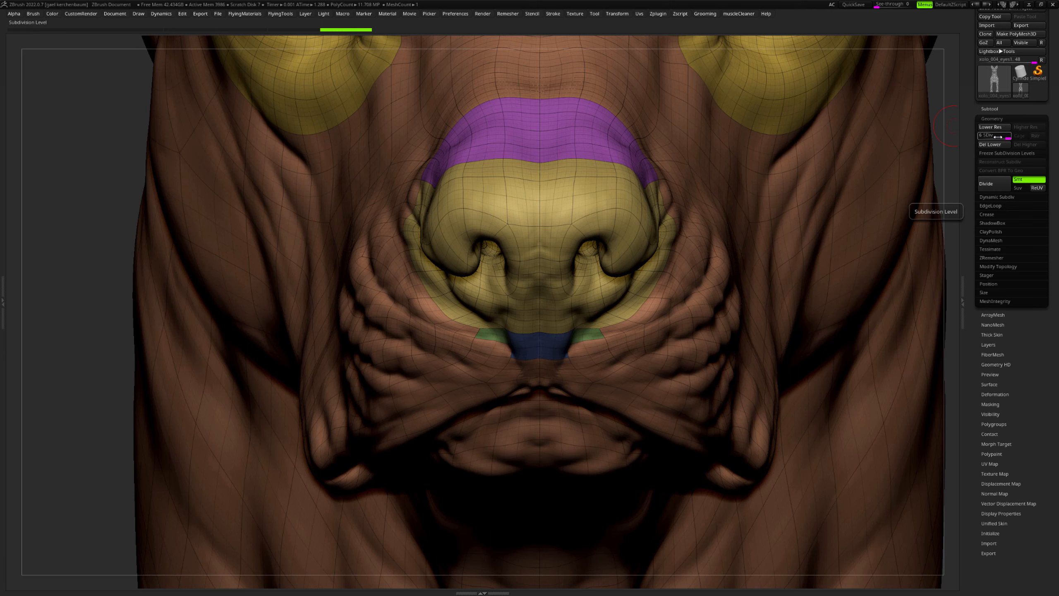
right_drag(550, 329, 651, 269)
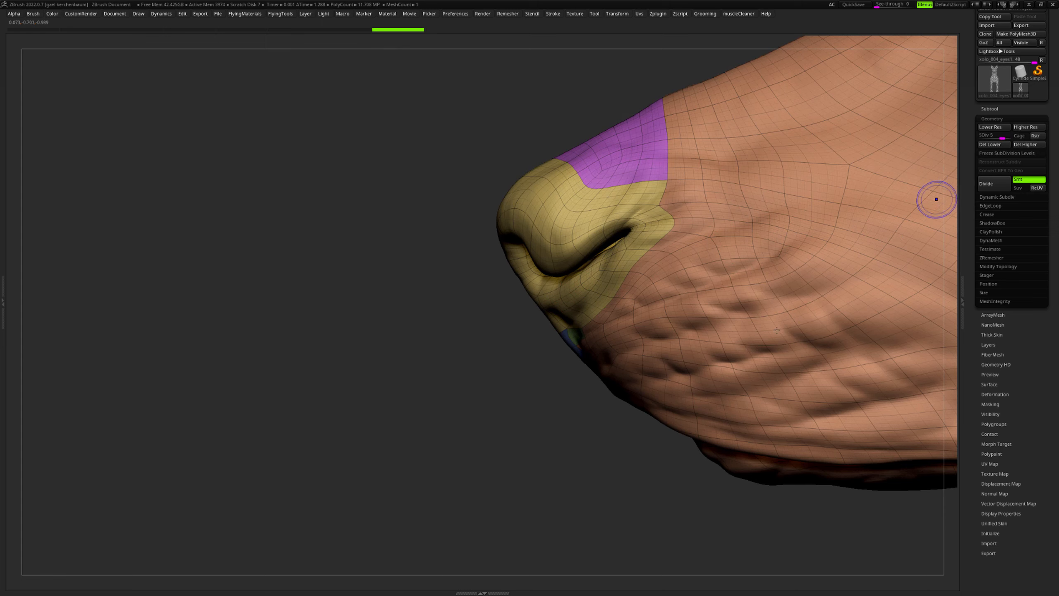
key(shift+d)
key(shift+d)
key(shift+d)
key(shift+d)
key(shift+d)
Place the transform gizmo on the side of the muzzle, then move it to the empty space in front of the nose
key(w)
alt+click(681, 234)
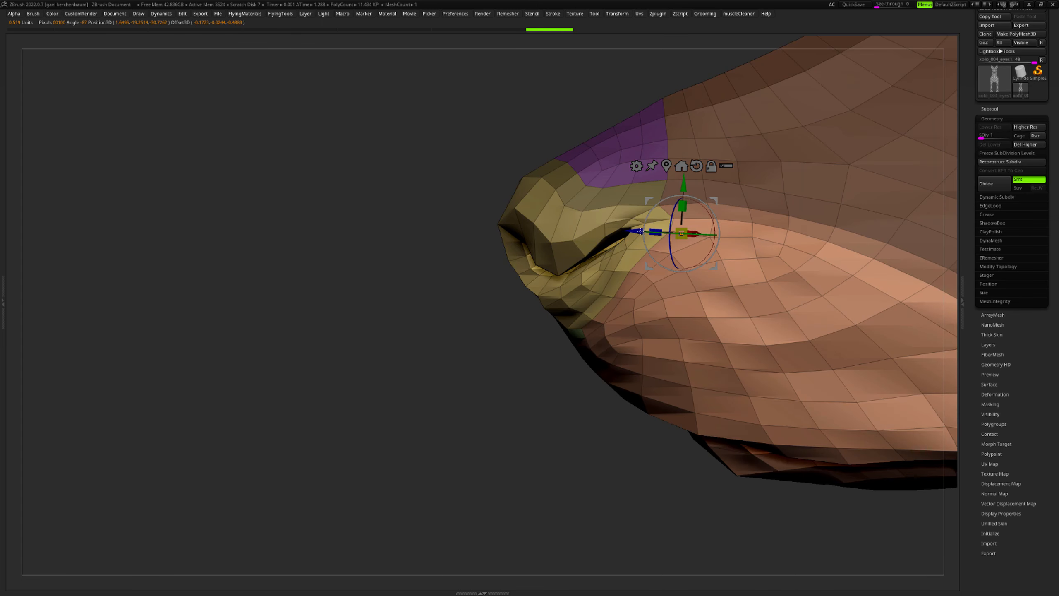
key(space)
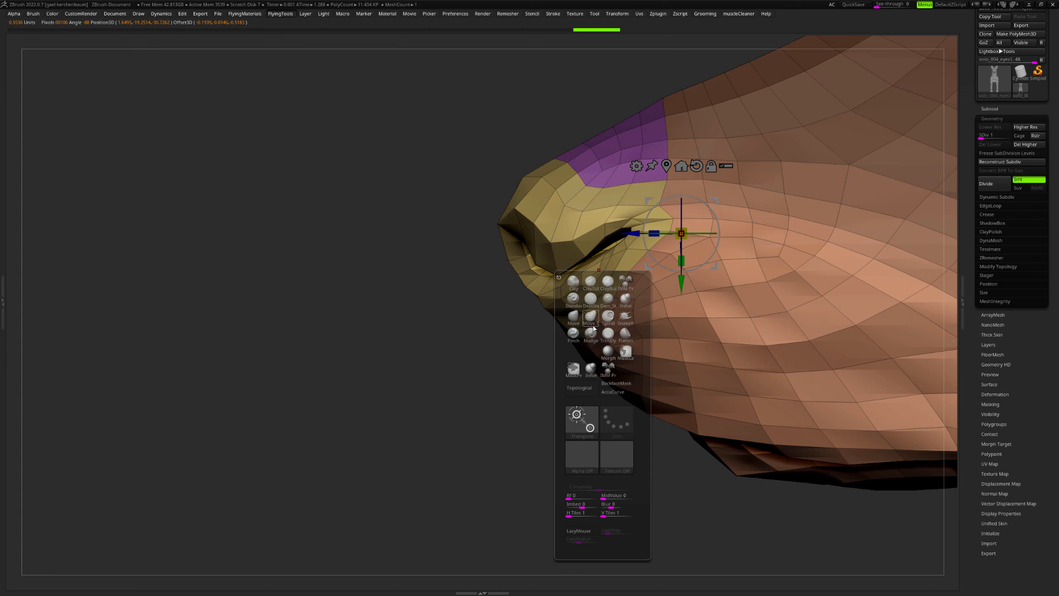
click(627, 354)
mouse_move(458, 332)
alt+mouse_down()
mouse_move(453, 364)
mouse_move(444, 213)
mouse_move(604, 430)
mouse_move(508, 428)
alt+mouse_up()
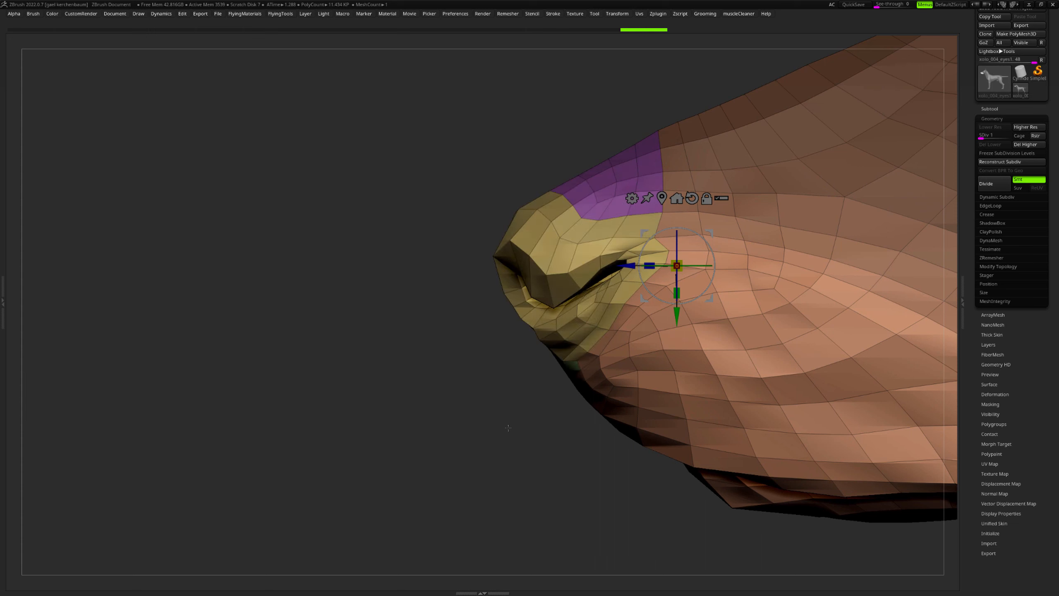
alt+drag(681, 288, 356, 494)
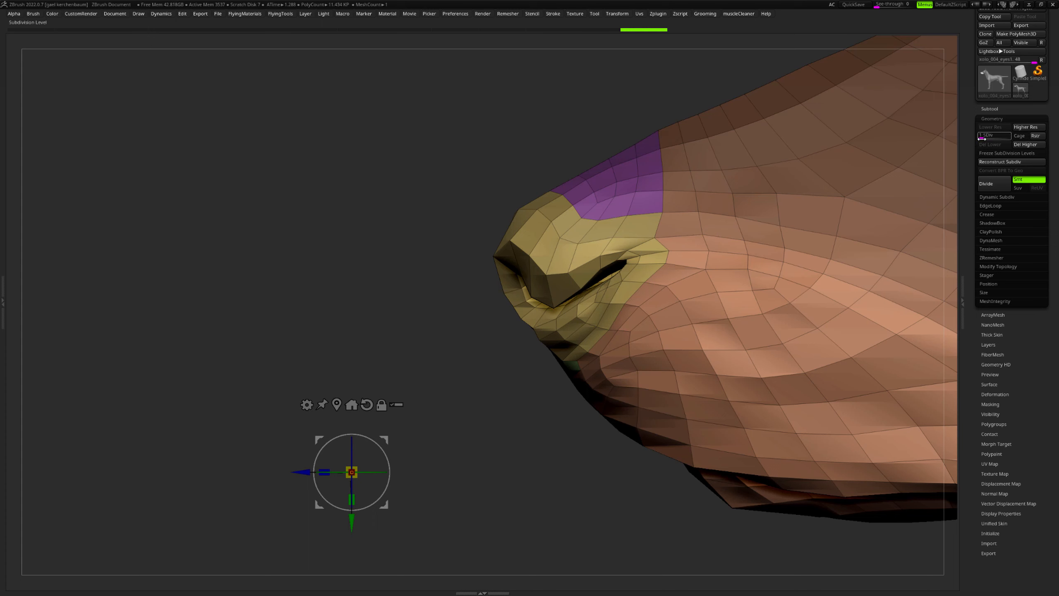
Raise the head to subdivision level 6, mask the front of the nose and make the masked area its own polygroup
drag(996, 136, 1007, 137)
mouse_move(476, 367)
ctrl+shift+mouse_down()
mouse_move(425, 172)
mouse_move(475, 363)
ctrl+shift+mouse_up()
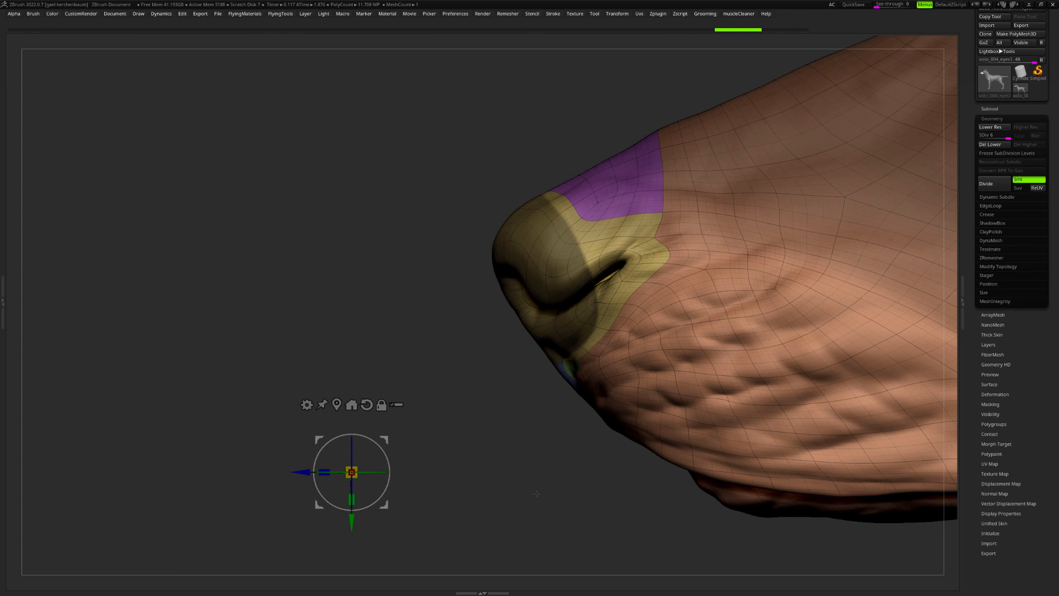
mouse_move(485, 396)
ctrl+mouse_down()
mouse_move(509, 178)
mouse_move(420, 147)
ctrl+mouse_up()
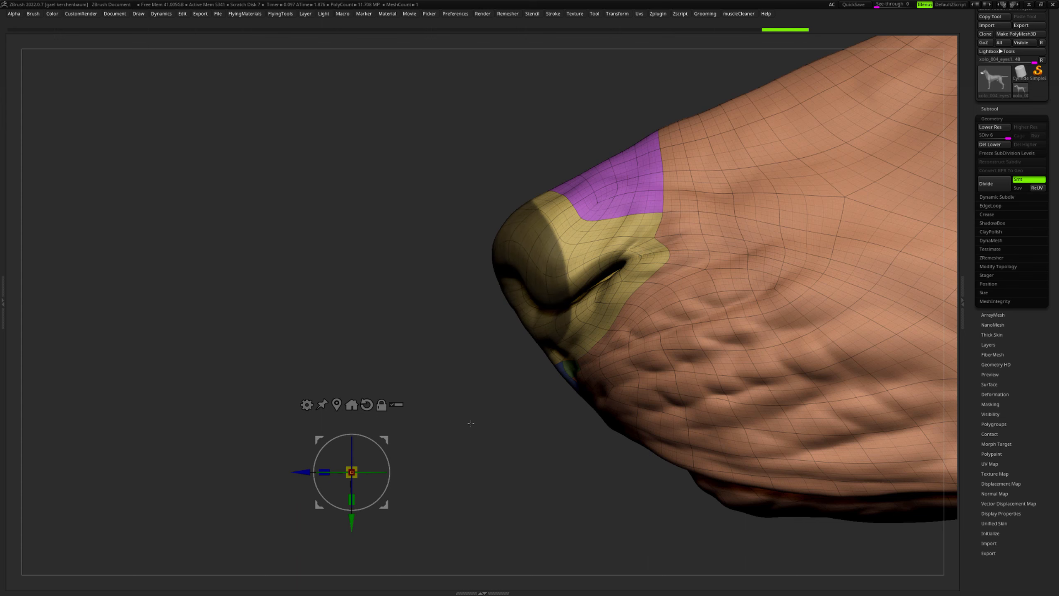
key(ctrl+w)
right_drag(507, 305, 603, 268)
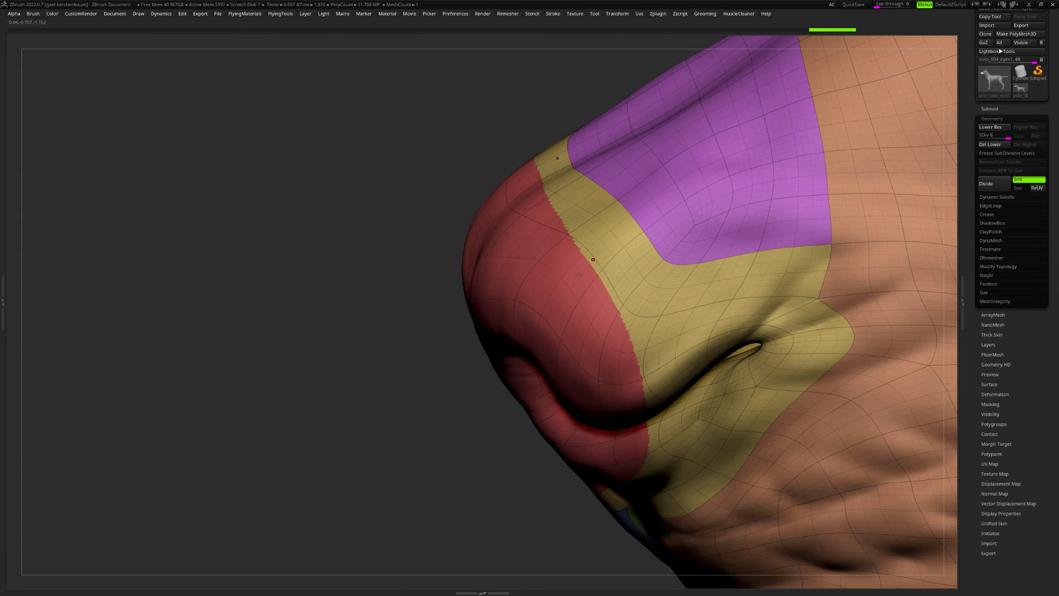
Isolate the new nose polygroup and inspect its border up close
ctrl+shift+click(568, 330)
right_drag(567, 334, 584, 293)
ctrl+right_drag(526, 230, 595, 294)
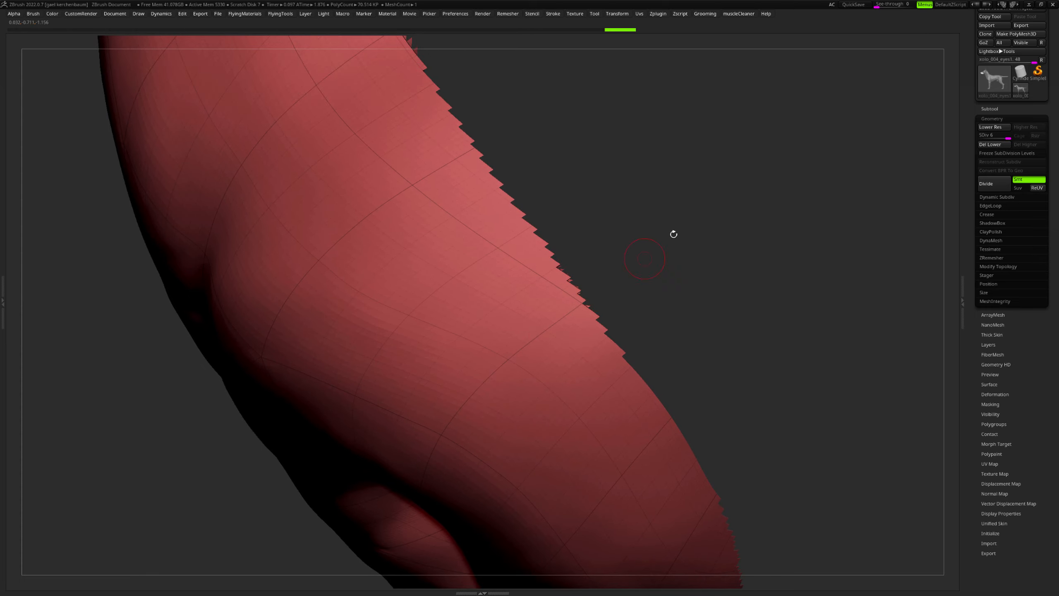
ctrl+right_drag(508, 358, 554, 310)
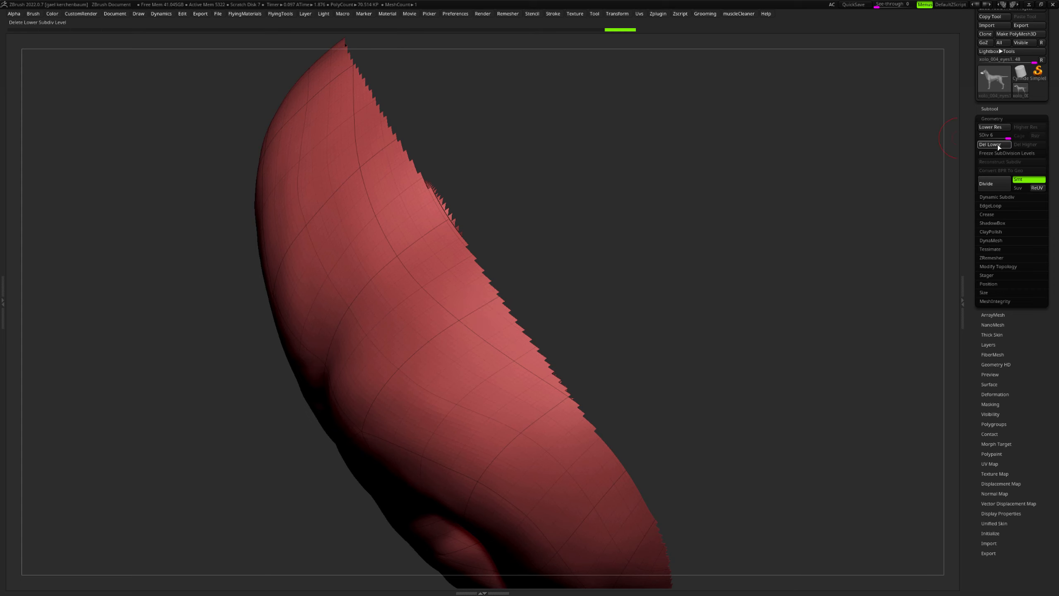
Step the isolated nose patch down to subdivision level 2, then back up to level 6
ctrl+right_drag(727, 315, 563, 286)
ctrl+right_drag(608, 328, 593, 258)
key(shift+d)
key(shift+d)
key(shift+d)
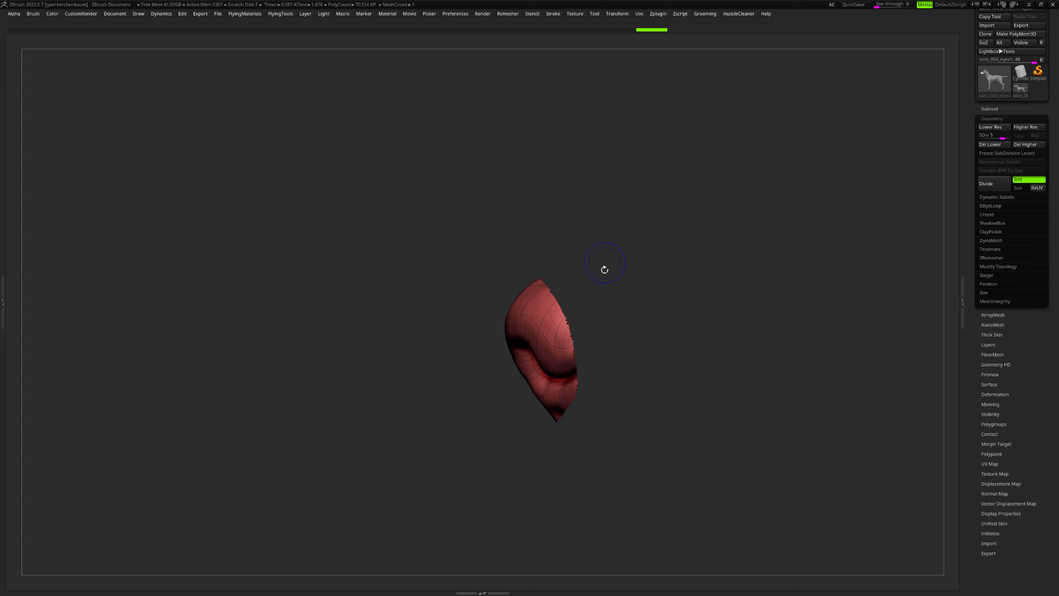
key(d)
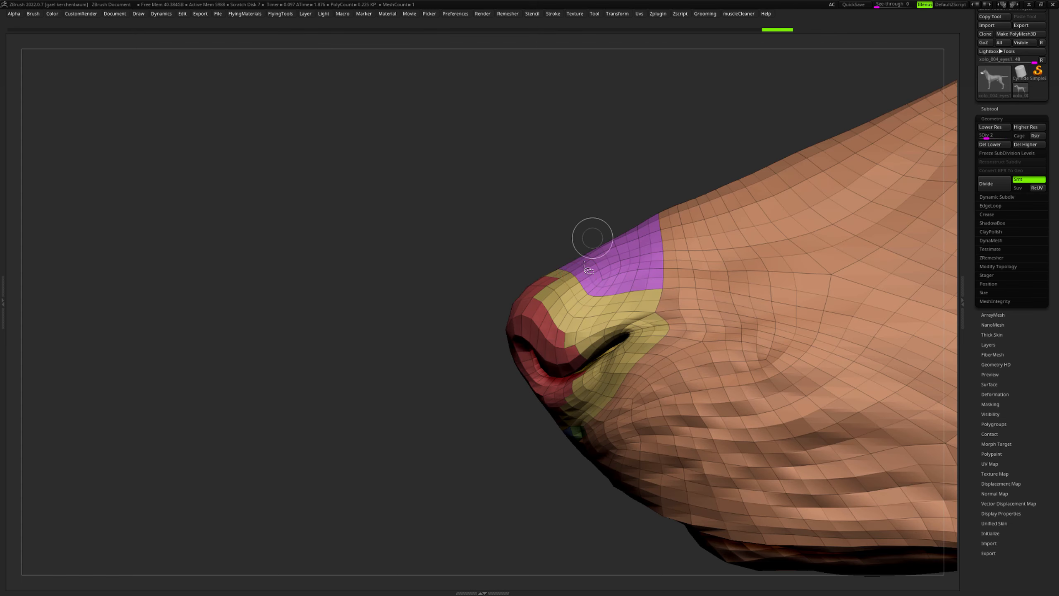
key(d)
key(d)
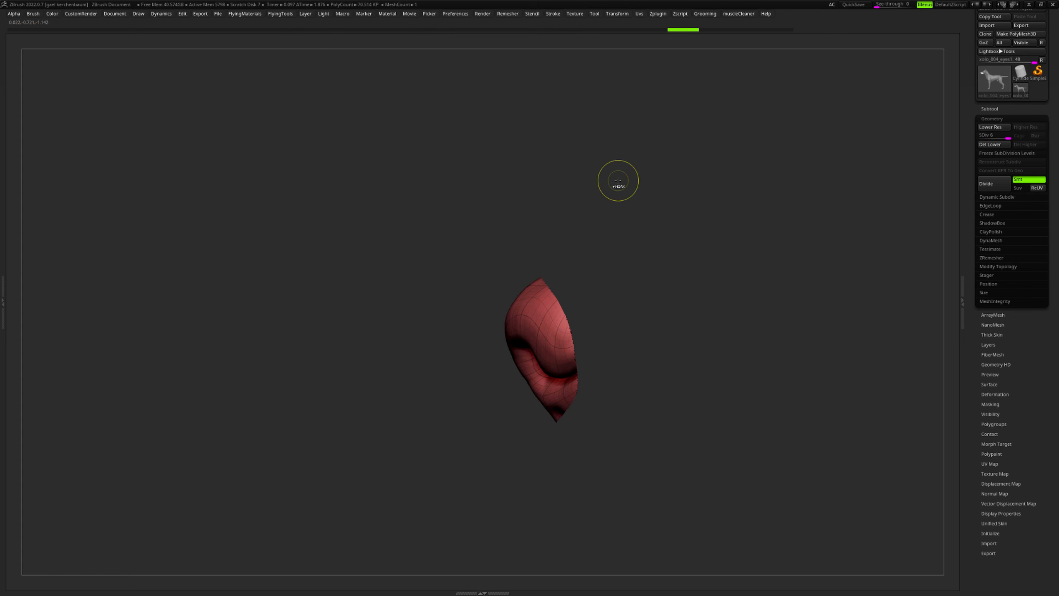
Unhide the full head and undo the nose polygroup and masking changes, back to subdivision level 1
ctrl+shift+click(619, 180)
key(ctrl+z)
key(ctrl+z)
key(ctrl+z)
key(ctrl+z)
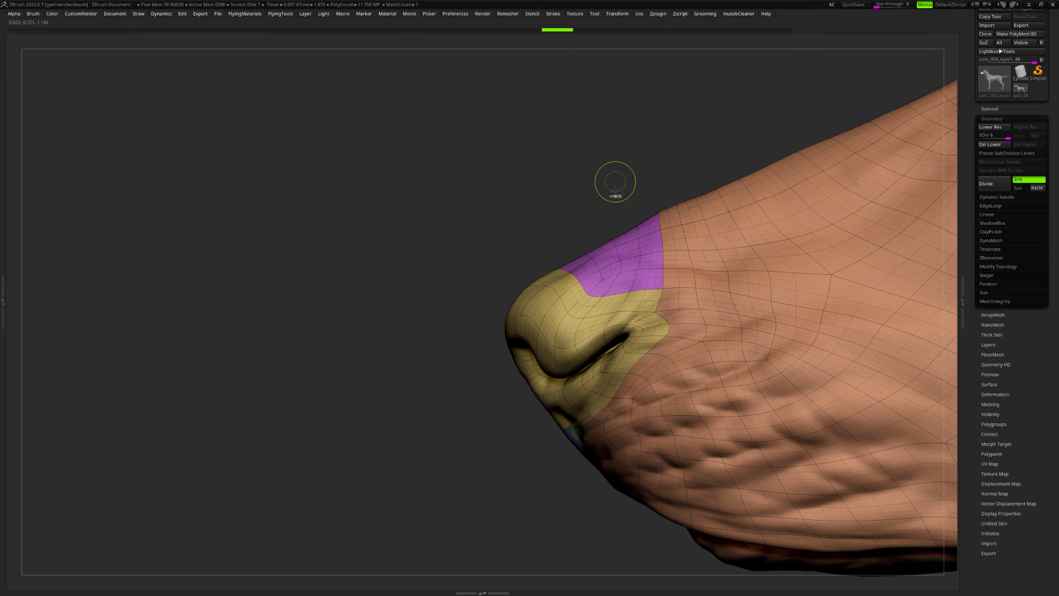
key(ctrl+z)
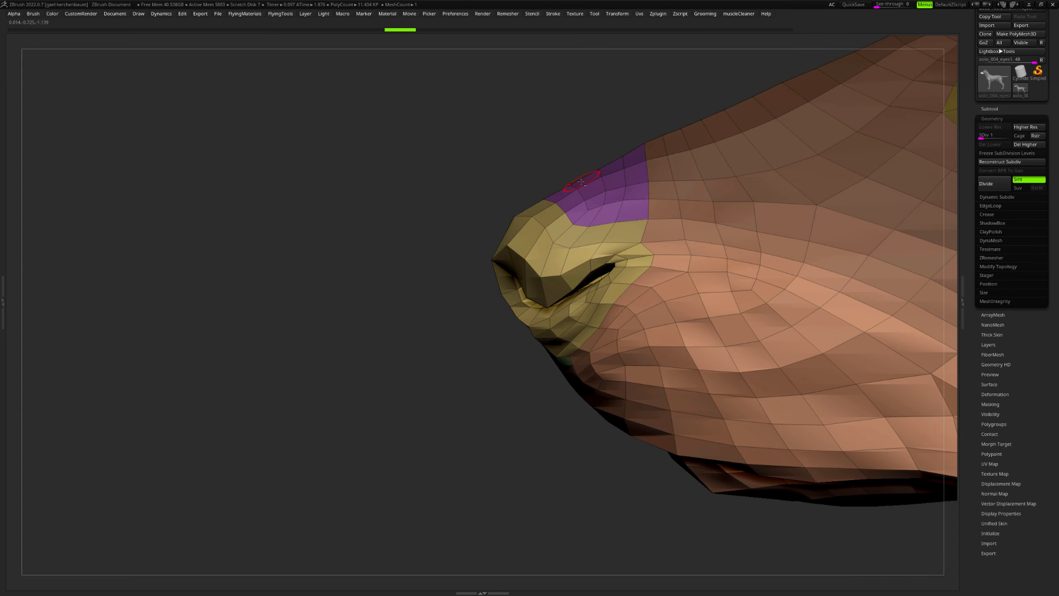
Try to mask the head area behind the nose at subdivision level 1 and turn it into its own polygroup
alt+right_drag(607, 289, 585, 277)
right_drag(375, 334, 425, 383)
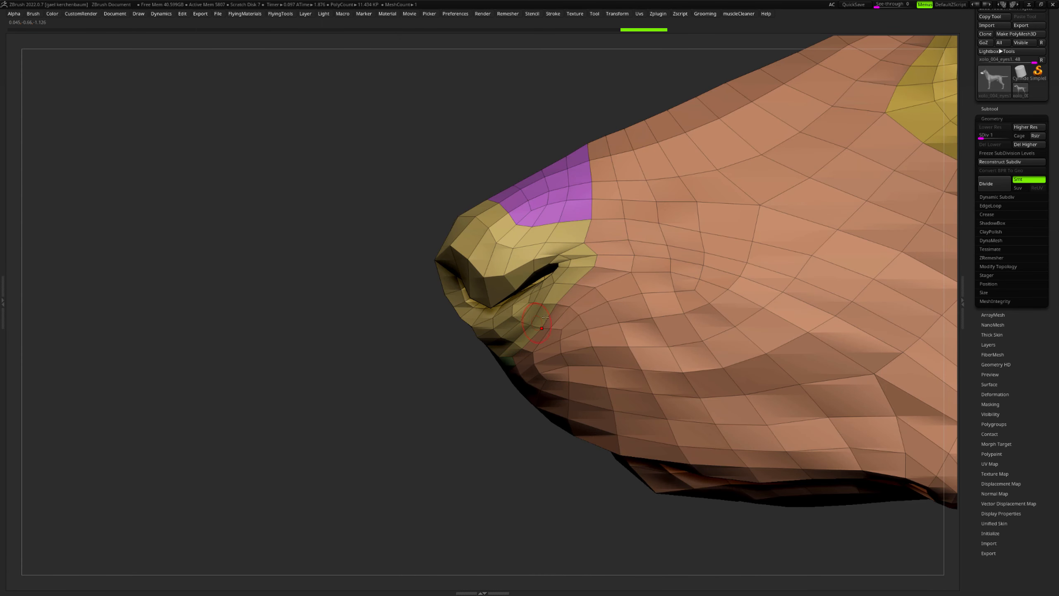
key(w)
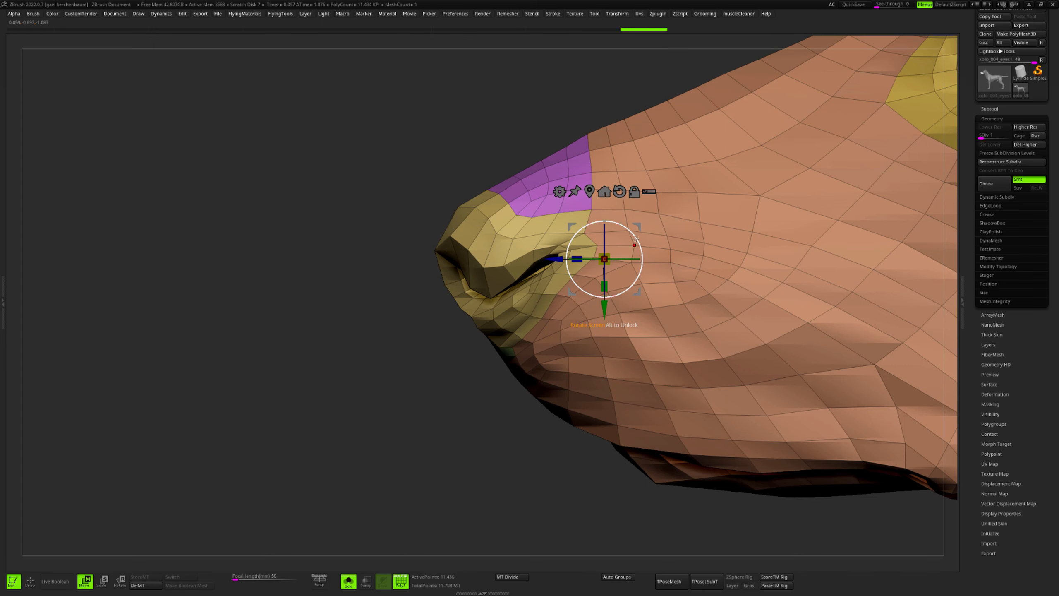
alt+drag(636, 238, 496, 336)
ctrl+drag(635, 279, 607, 271)
key(ctrl+w)
key(q)
drag(501, 464, 529, 456)
right_drag(529, 456, 387, 401)
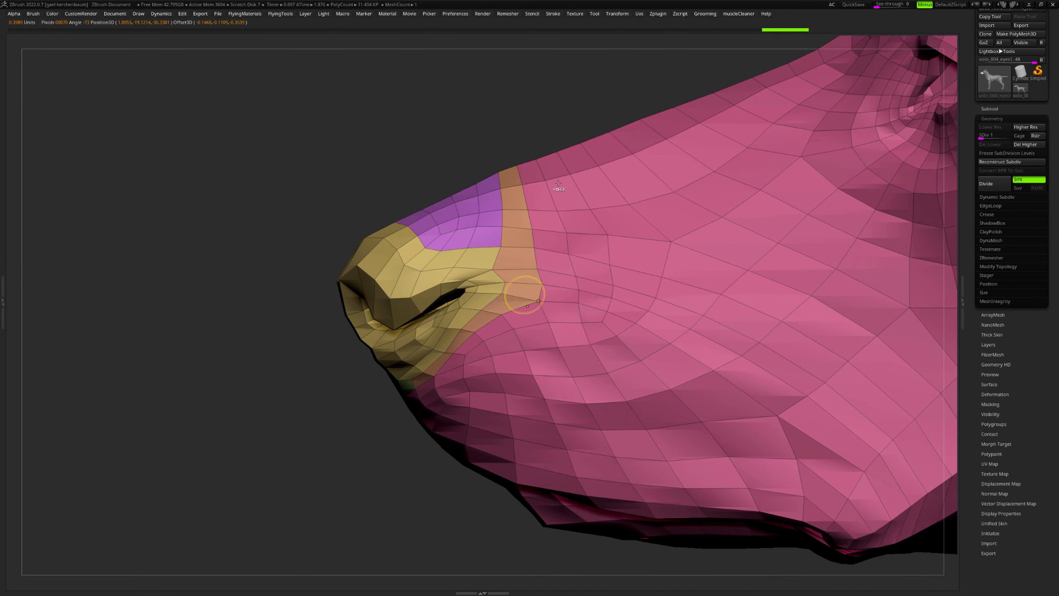
key(ctrl+z)
Try inverting the mask and grouping the nose with its upper bridge as one polygroup, and undo it
ctrl+click(588, 94)
key(ctrl+w)
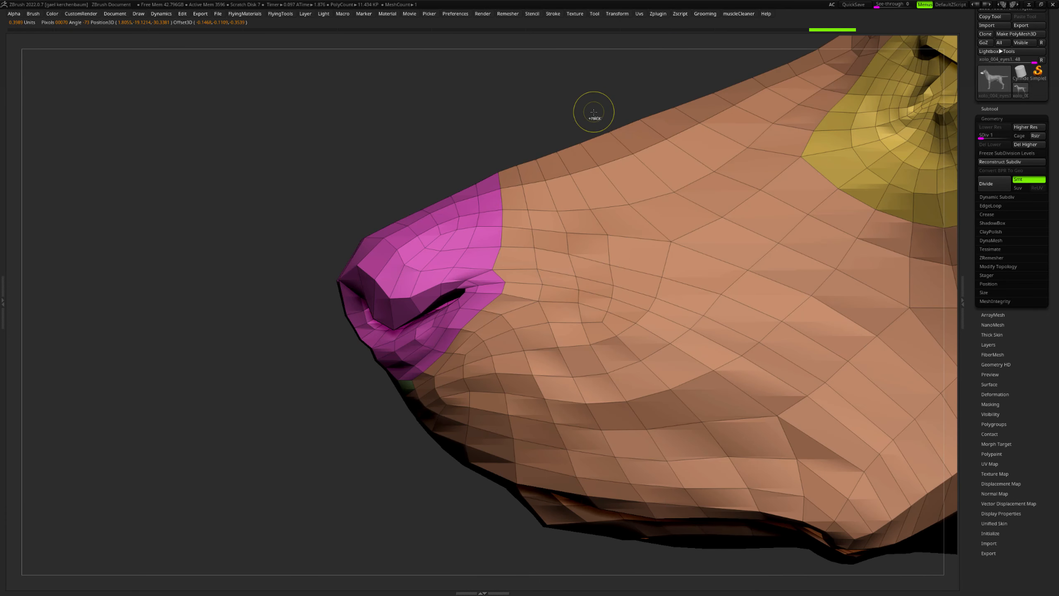
key(ctrl+z)
key(ctrl+z)
key(ctrl+z)
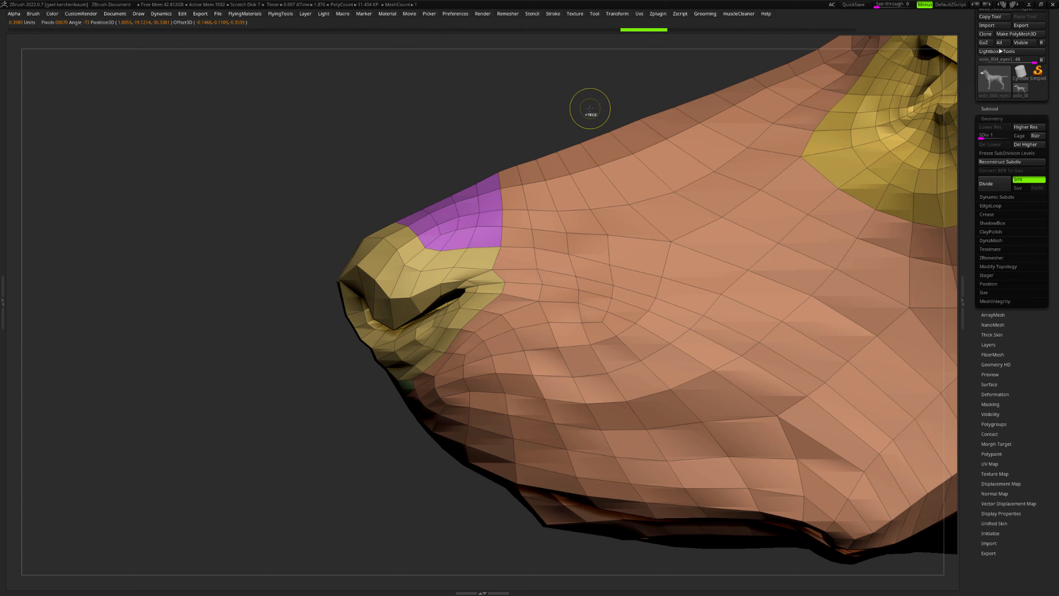
Retry grouping the whole nose from the inverted mask, check it from the front and undo the grouping
key(ctrl+z)
key(ctrl+shift+z)
key(ctrl+shift+z)
ctrl+click(590, 105)
ctrl+click(606, 144)
ctrl+click(576, 115)
key(ctrl+w)
drag(581, 130, 531, 245)
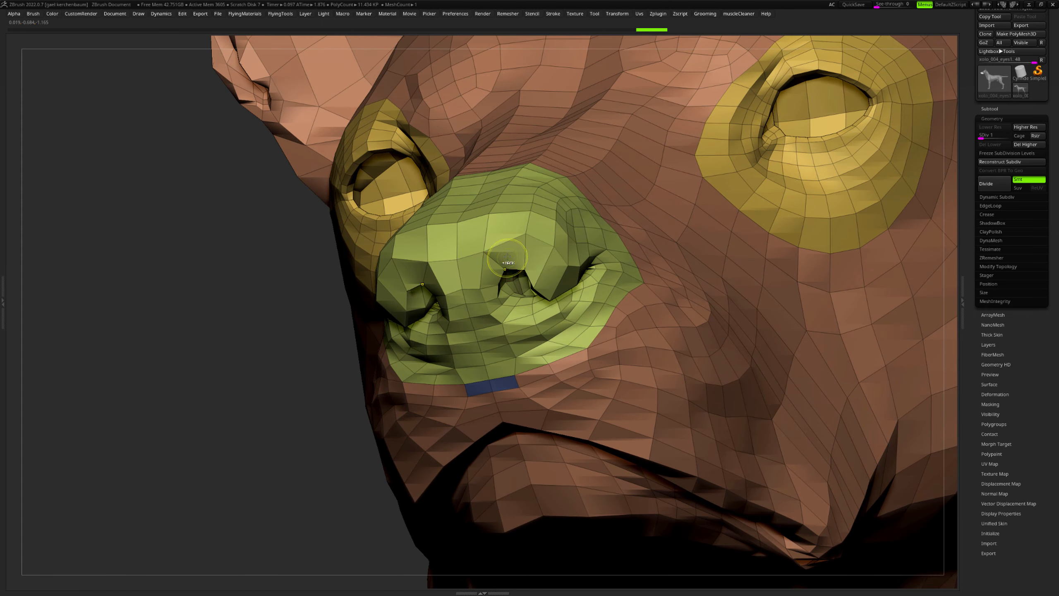
key(ctrl+z)
key(ctrl+z)
drag(508, 250, 378, 229)
key(ctrl+z)
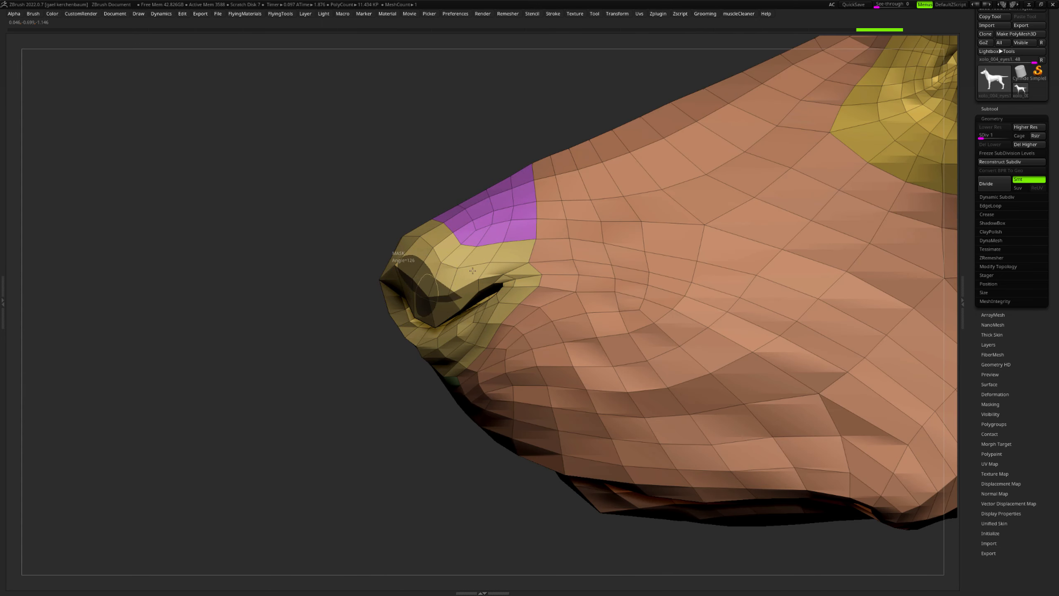
Switch the masking brush to MaskPen, brush a test mask across the side of the nose and clear it
key(ctrl+shift+z)
key(space)
key(ctrl)
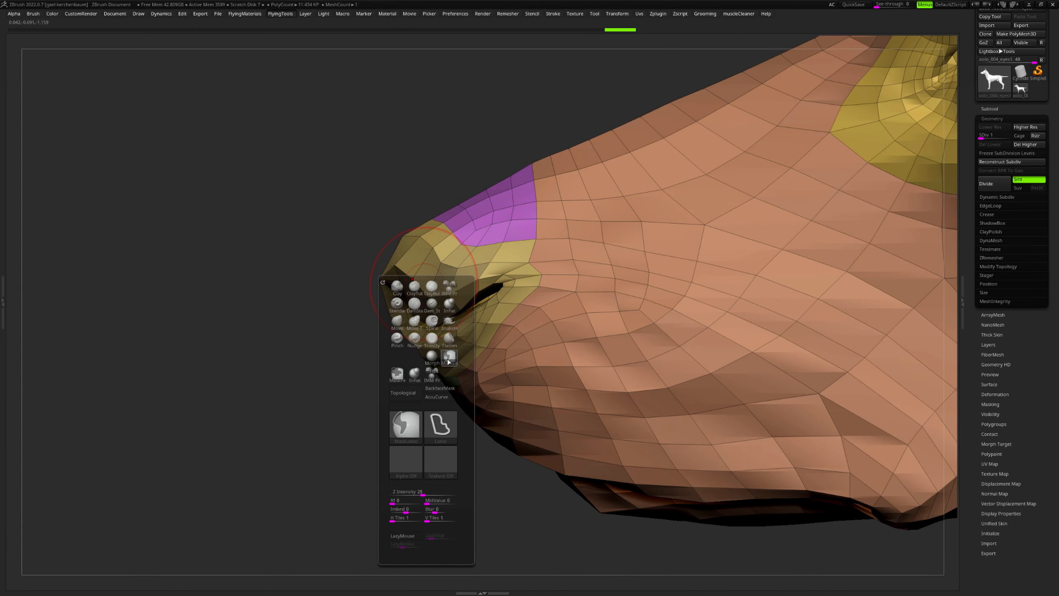
ctrl+click(397, 374)
mouse_move(430, 297)
ctrl+mouse_down()
mouse_move(427, 313)
mouse_move(418, 287)
mouse_move(502, 276)
mouse_move(448, 338)
mouse_move(492, 334)
mouse_move(542, 271)
ctrl+mouse_up()
drag(417, 366, 363, 369)
ctrl+drag(374, 408, 460, 496)
Raise the head to subdivision level 3, paint a mask over the nose and clear it
alt+drag(371, 436, 478, 300)
ctrl+right_drag(498, 315, 523, 332)
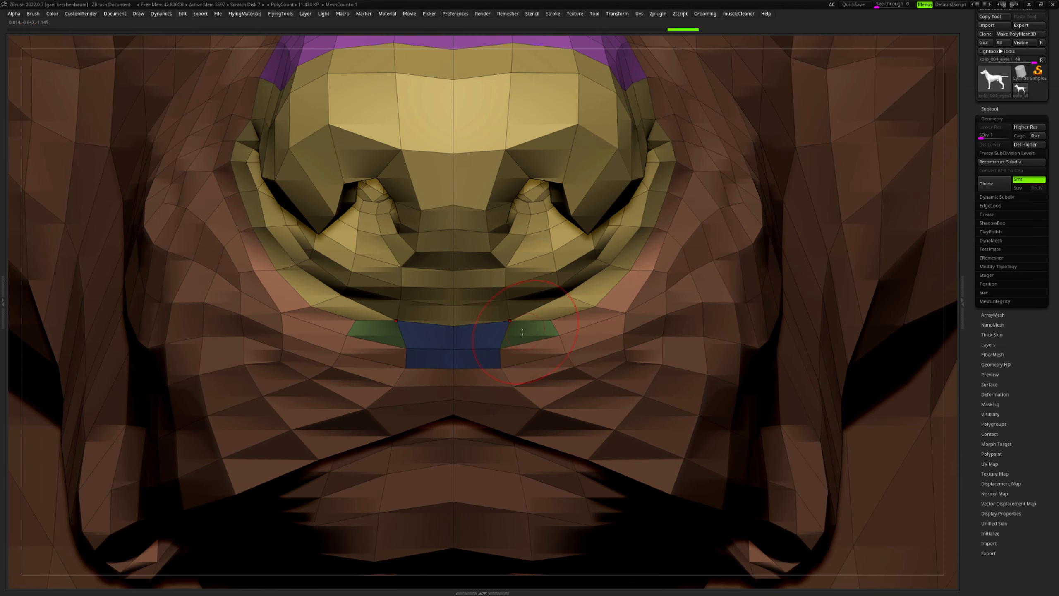
mouse_move(595, 261)
ctrl+right_down()
mouse_move(644, 136)
mouse_move(604, 215)
ctrl+right_up()
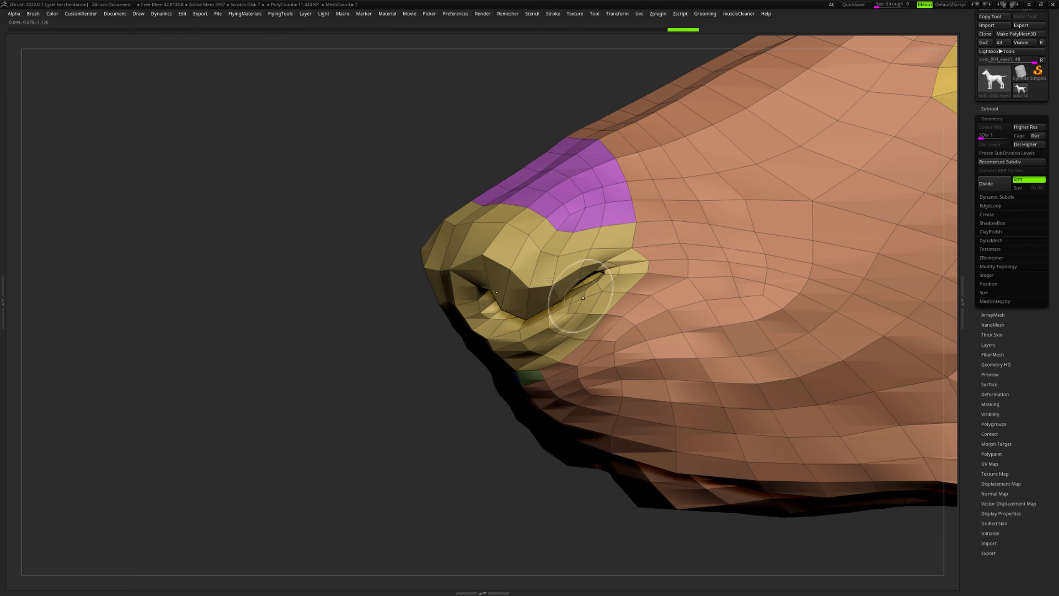
key(ctrl+d)
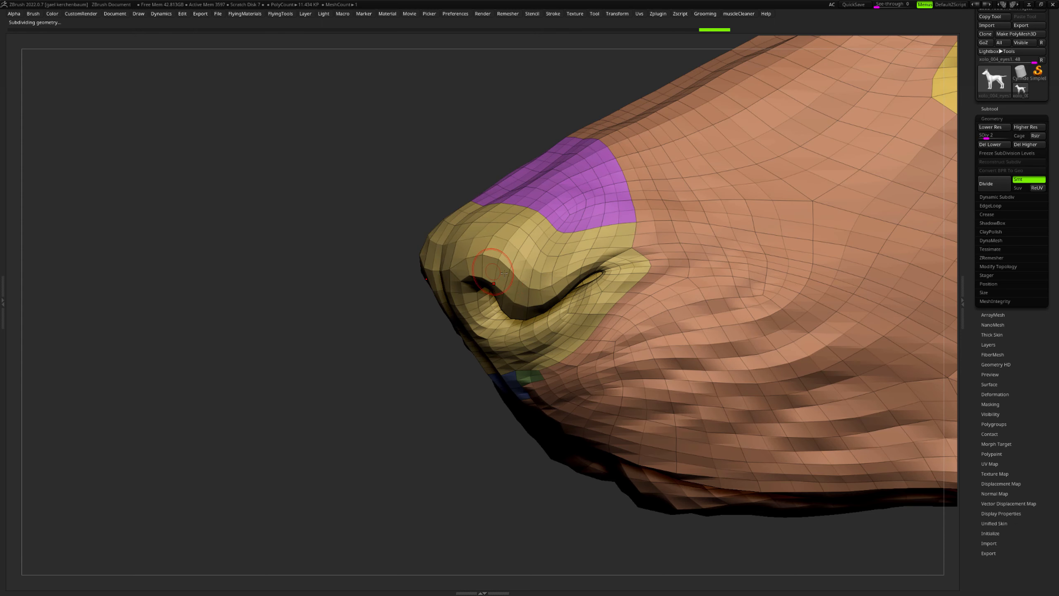
key(ctrl+d)
key(ctrl+d)
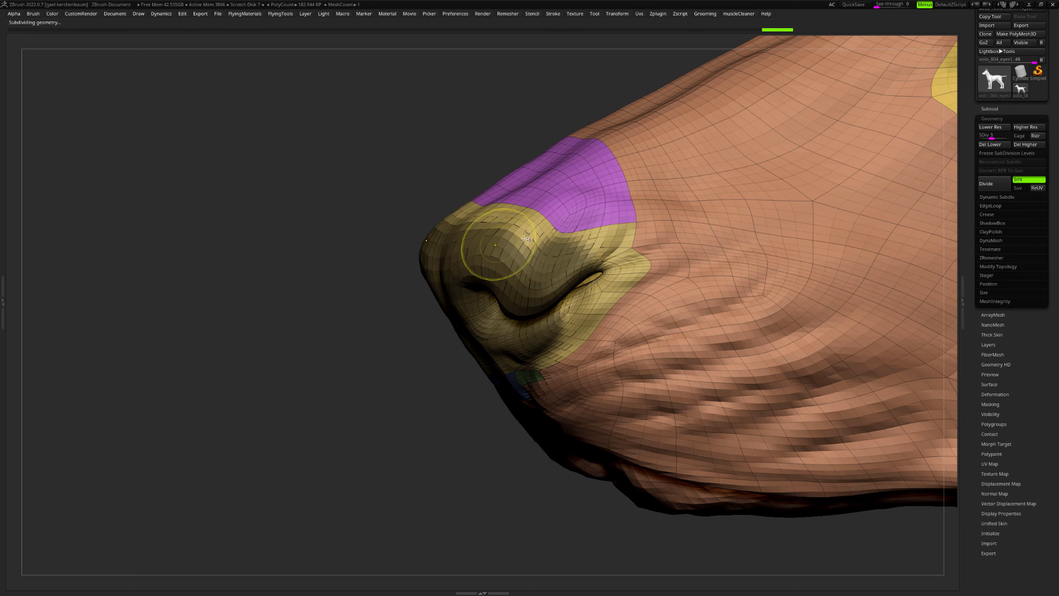
right_drag(588, 246, 514, 274)
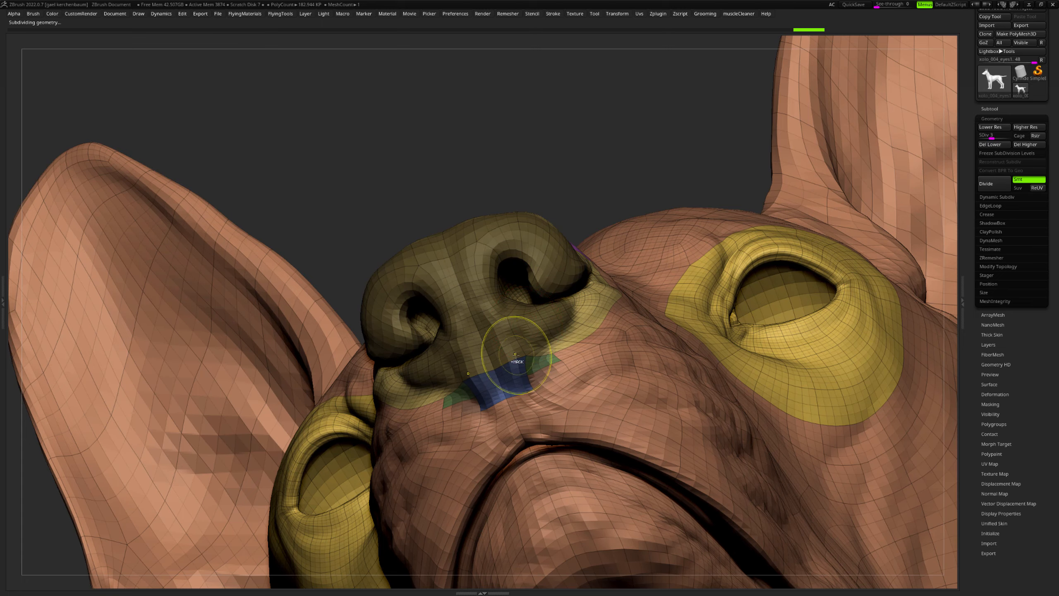
mouse_move(516, 355)
right_down()
mouse_move(575, 257)
mouse_move(588, 148)
right_up()
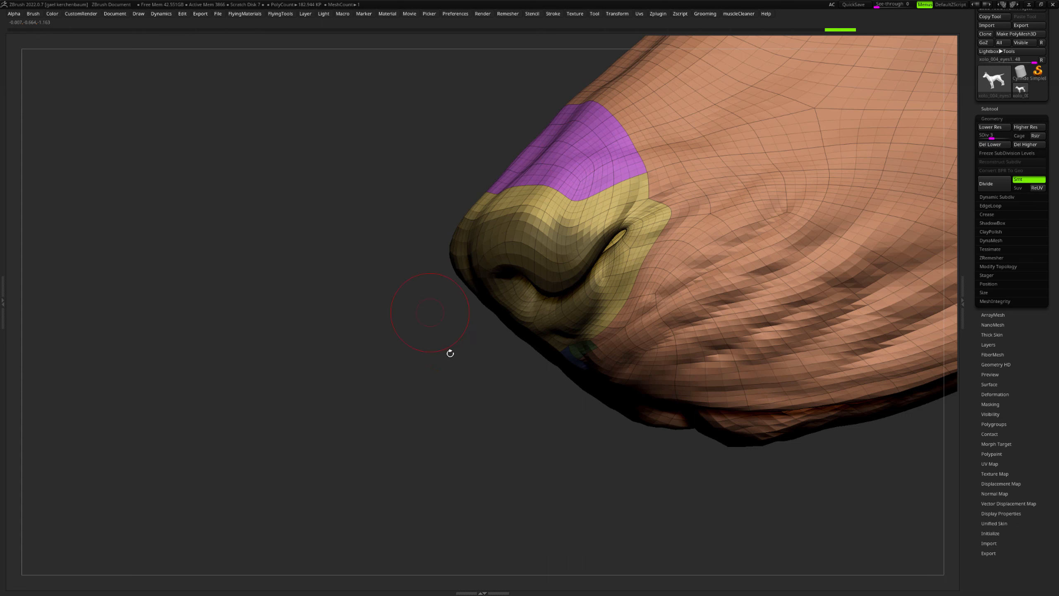
mouse_move(427, 364)
ctrl+mouse_down()
mouse_move(475, 420)
mouse_move(478, 406)
mouse_move(487, 413)
ctrl+mouse_up()
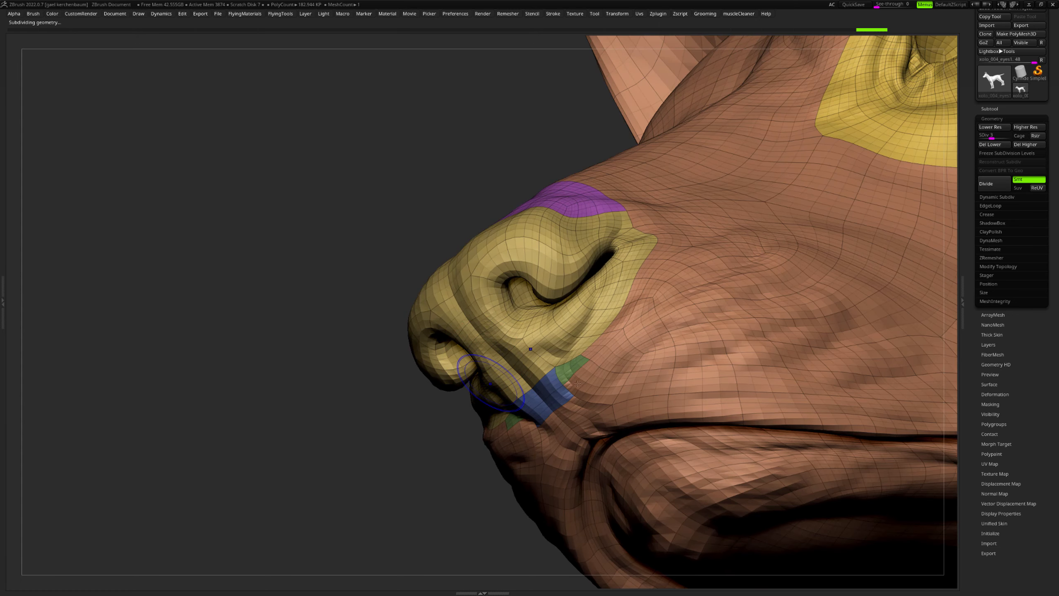
Return to subdivision level 1, isolate the nose with the small patches beneath it and merge them into one polygroup
key(shift+d)
key(shift+d)
scroll(578, 383, up, 5)
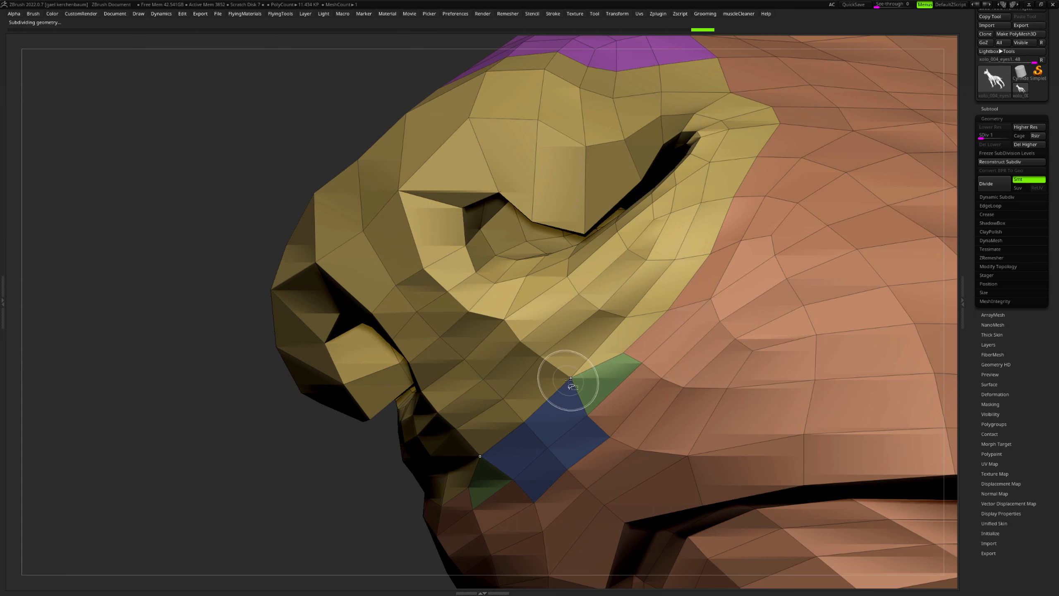
ctrl+shift+click(570, 378)
alt+drag(650, 346, 714, 246)
key(ctrl+w)
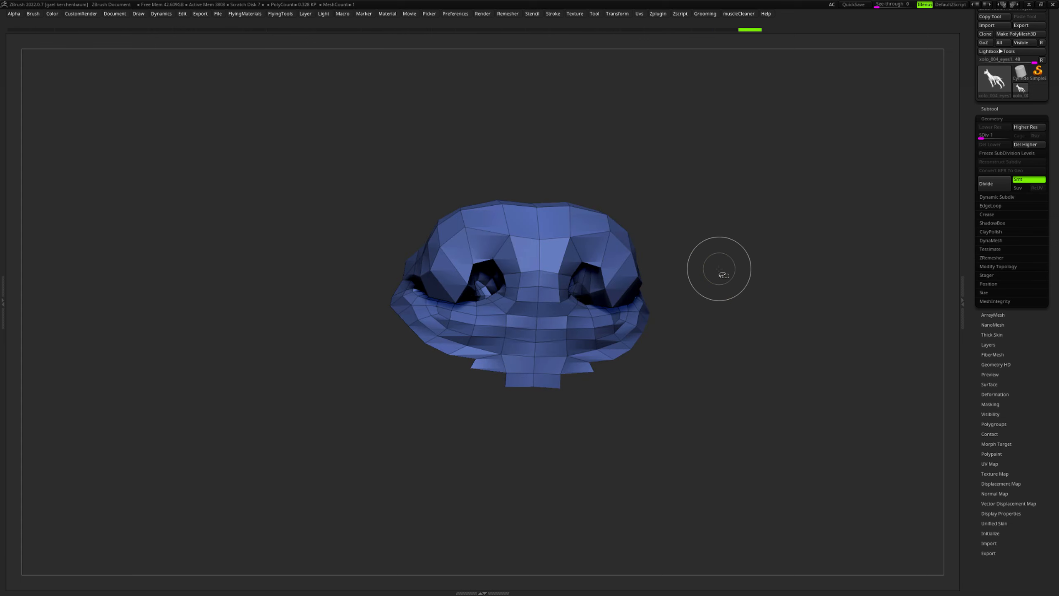
Unhide the full head, brush the mask just beneath the nose and regroup the nose area as a single polygroup
ctrl+shift+click(720, 271)
ctrl+right_drag(558, 371, 498, 409)
ctrl+shift+click(558, 308)
ctrl+shift+click(718, 192)
ctrl+drag(471, 404, 442, 424)
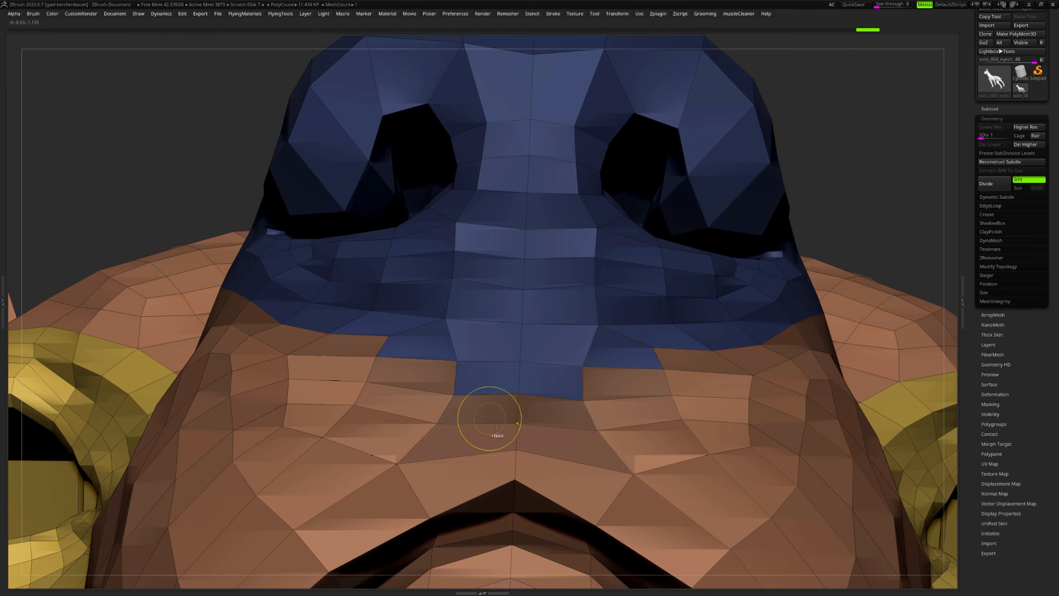
key(ctrl+w)
right_drag(625, 346, 700, 271)
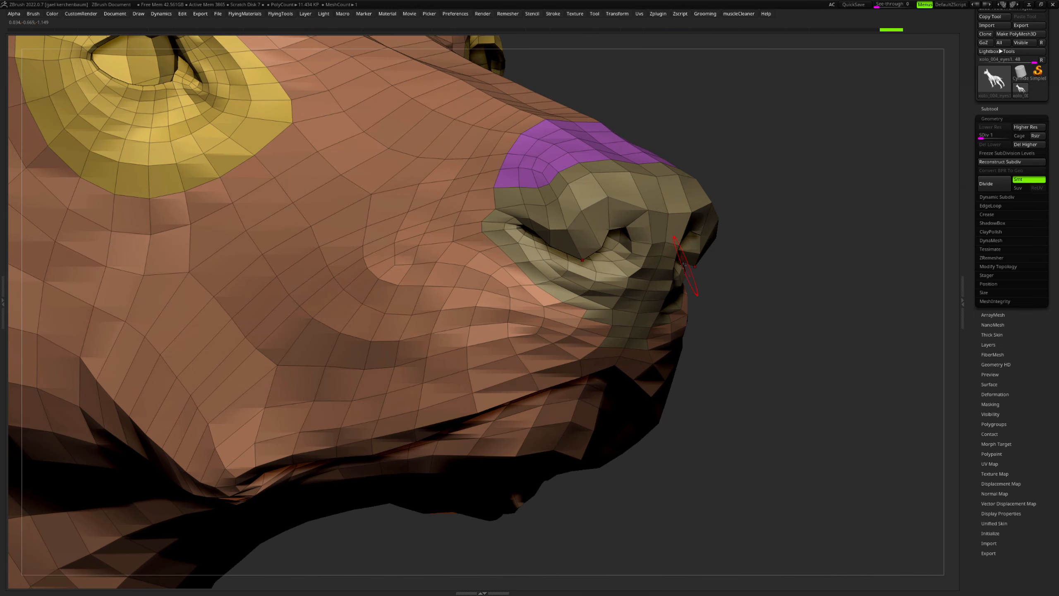
Isolate the nose polygroup at its highest subdivision level and delete the lower subdivision levels
ctrl+shift+click(655, 246)
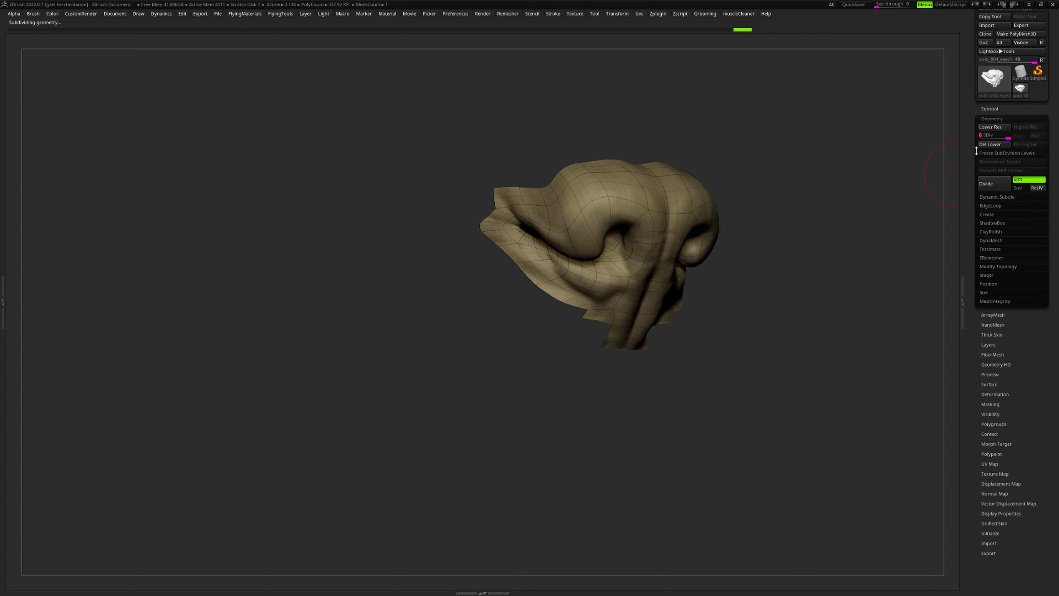
click(994, 144)
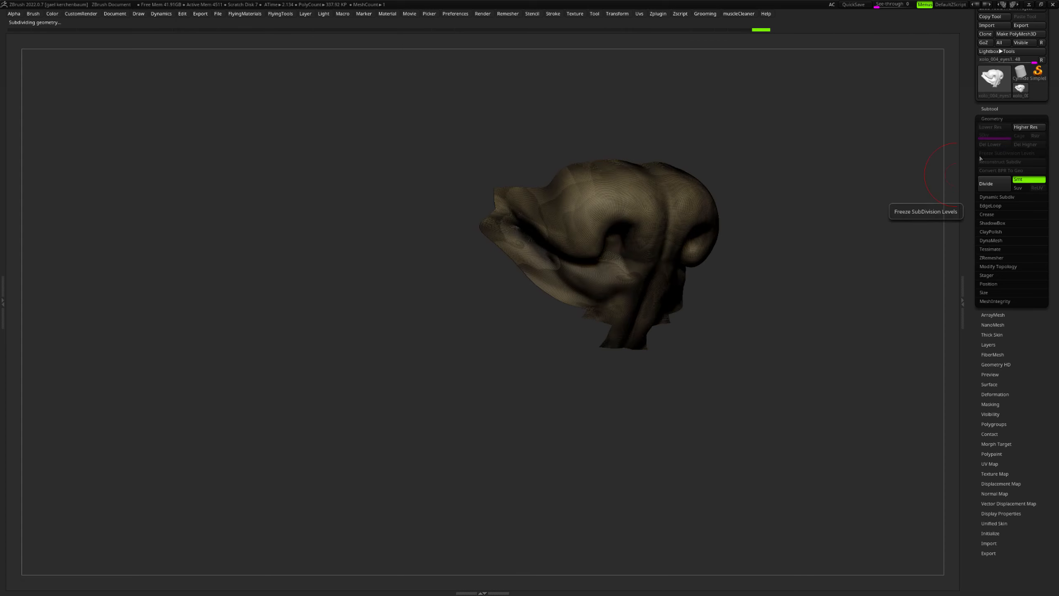
drag(878, 213, 876, 208)
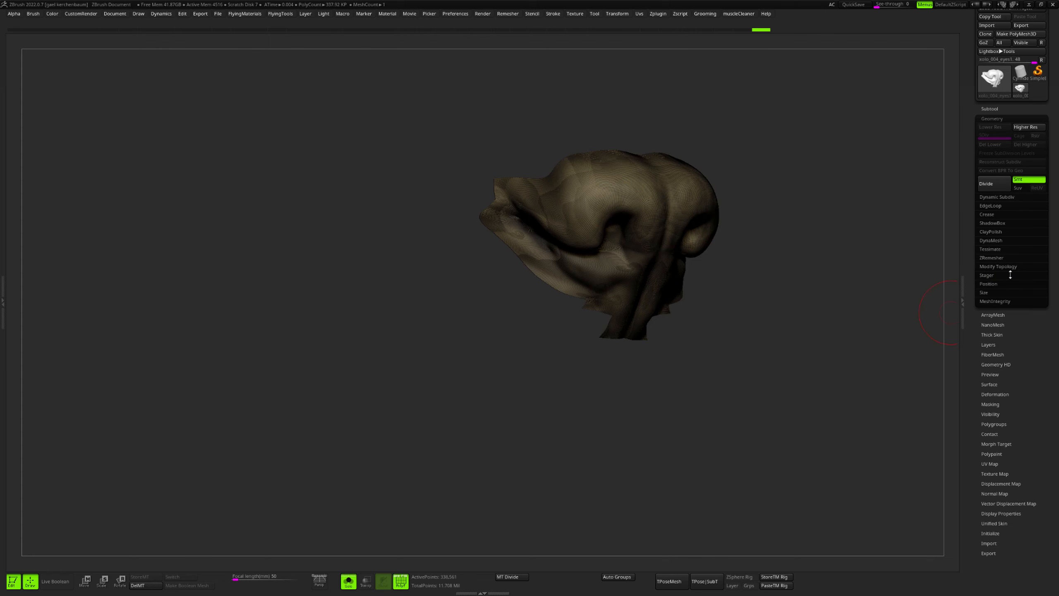
key(f)
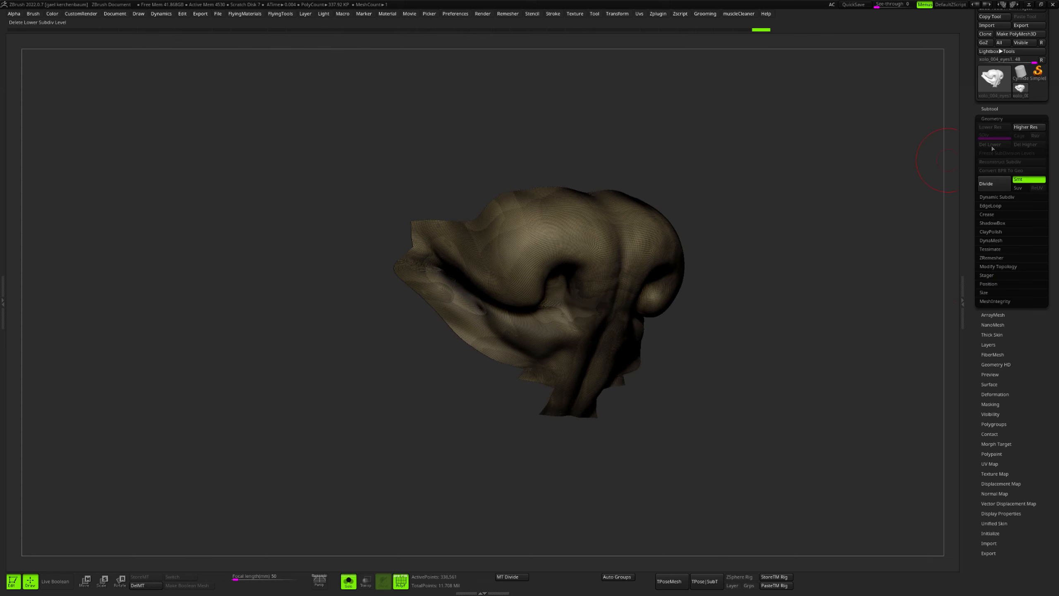
Delete the hidden head geometry, keeping only the nose patch
click(1001, 266)
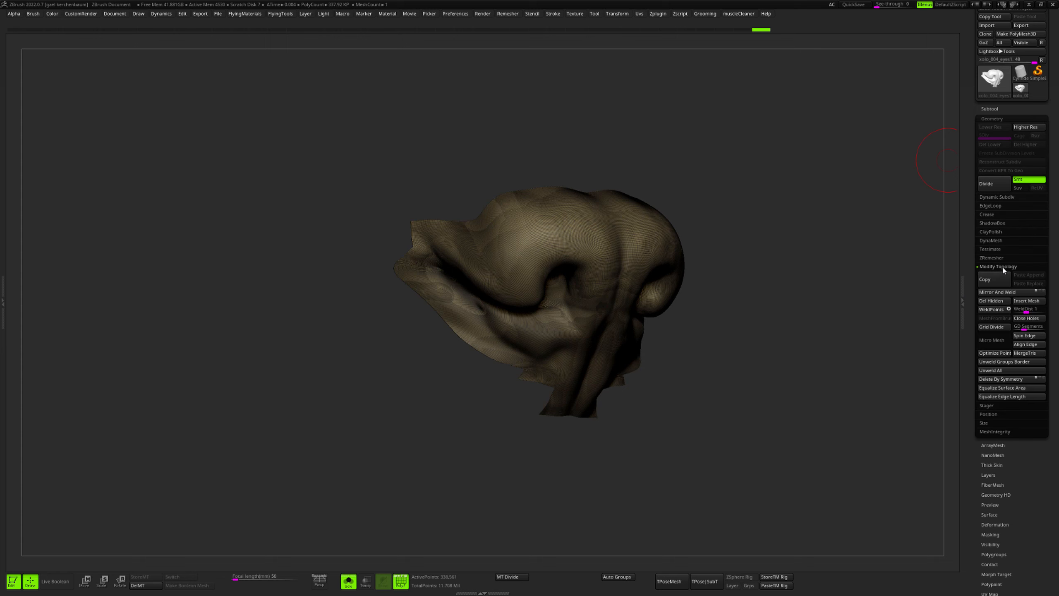
click(997, 301)
drag(724, 330, 754, 264)
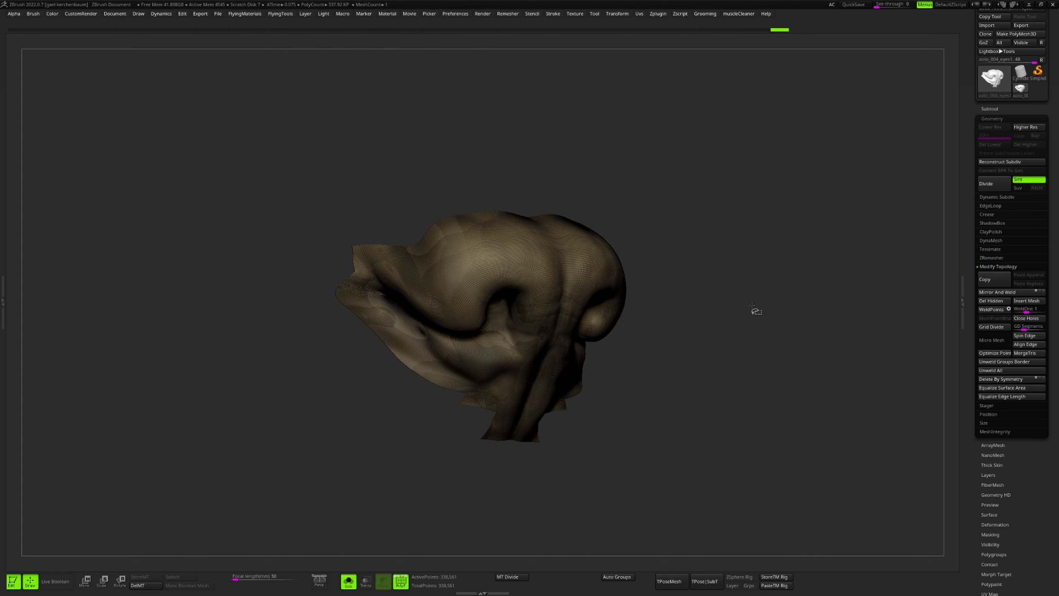
mouse_move(697, 355)
alt+mouse_down()
mouse_move(738, 288)
mouse_move(756, 319)
mouse_move(632, 357)
mouse_move(700, 356)
mouse_move(686, 331)
mouse_move(768, 293)
alt+mouse_up()
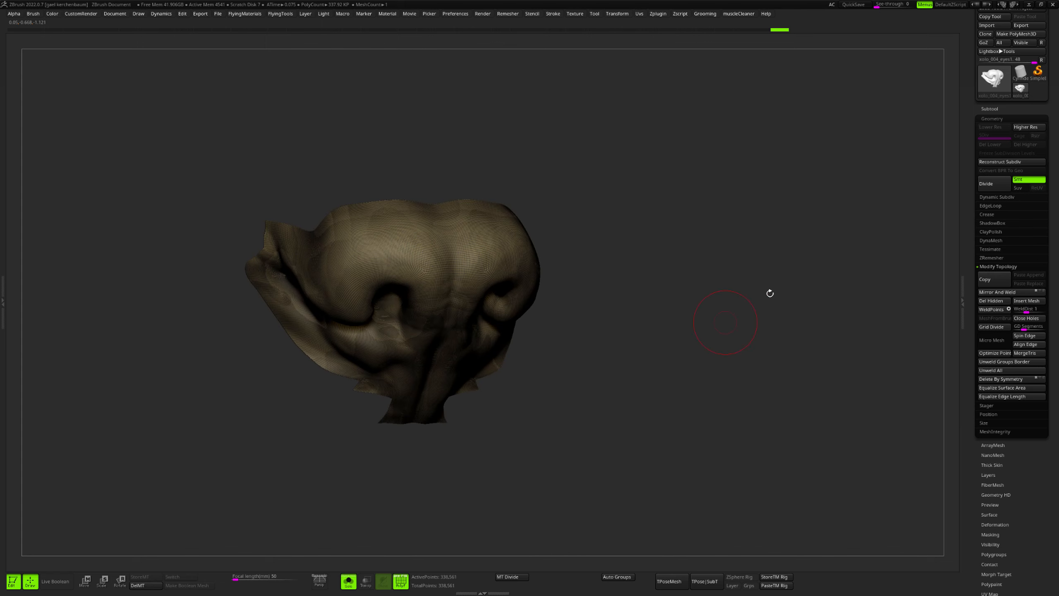
Divide the nose patch twice as a trial and undo both divisions
click(1002, 187)
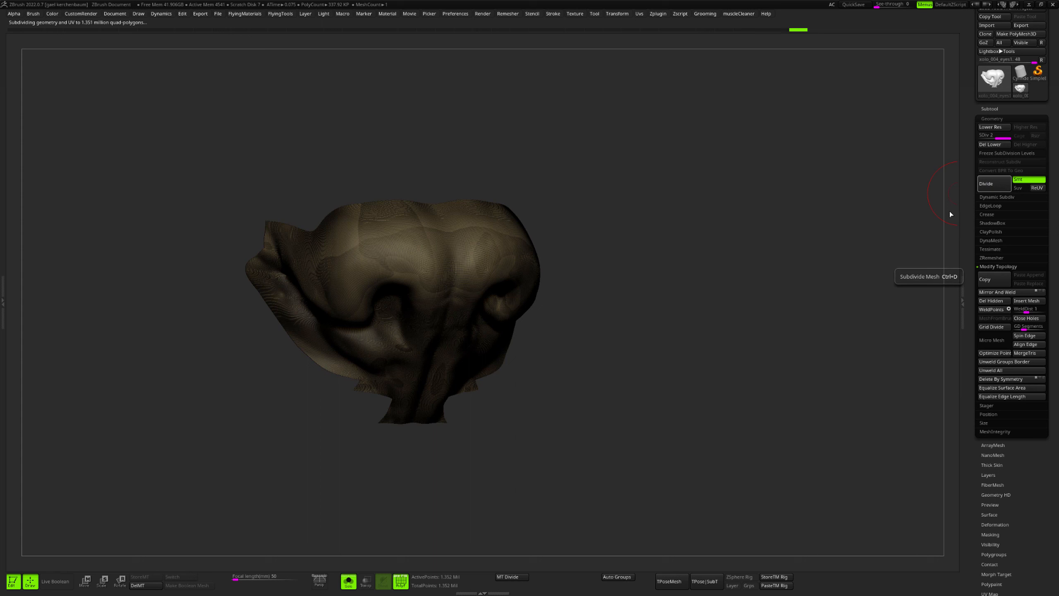
key(shift+d)
key(shift+d)
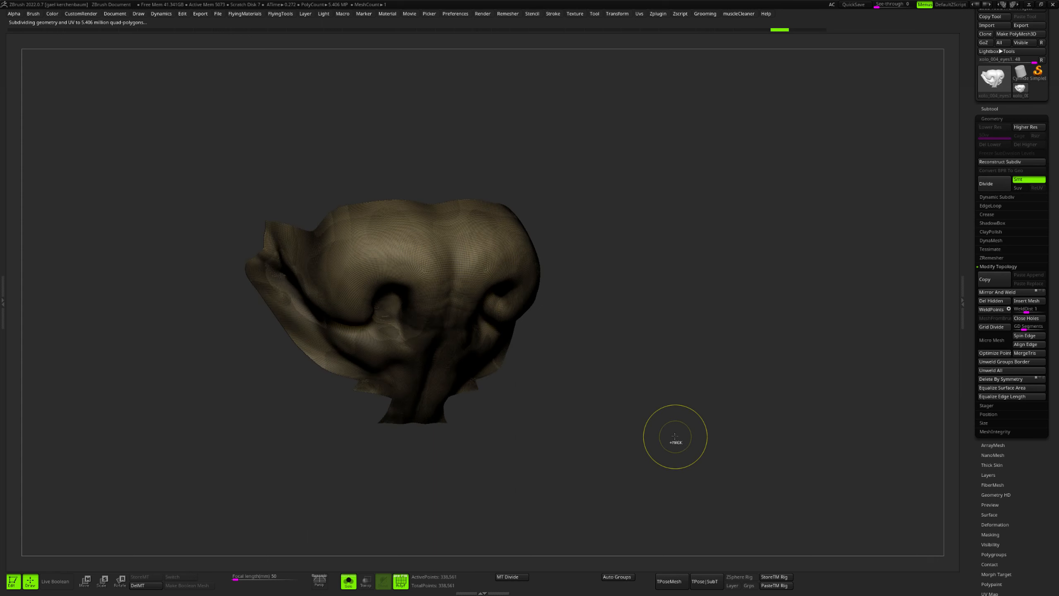
alt+drag(646, 382, 696, 391)
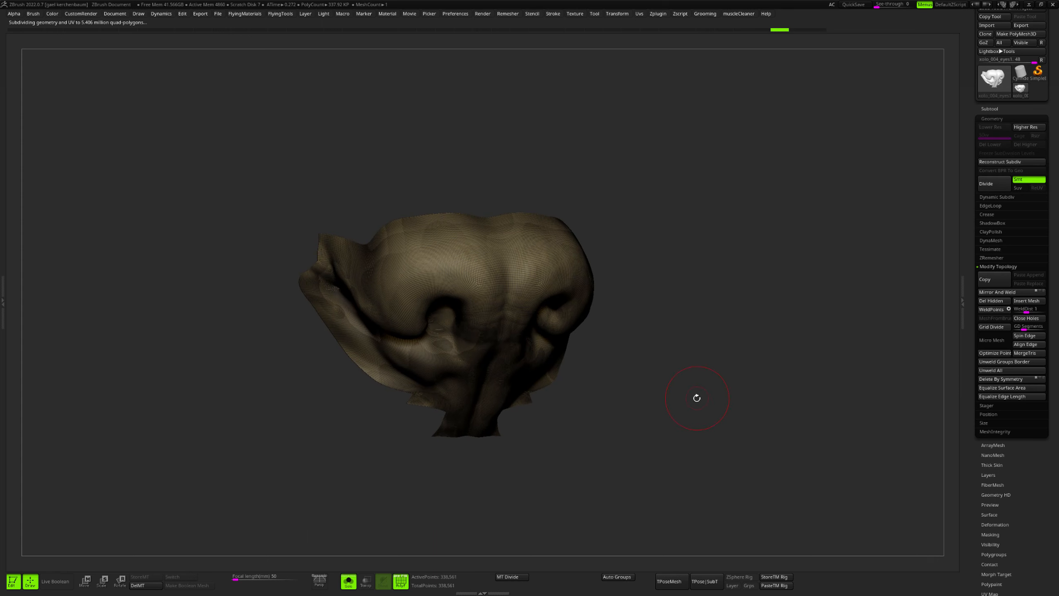
Reconstruct the nose patch's lower subdivision levels repeatedly, down to its coarsest base mesh
click(1018, 164)
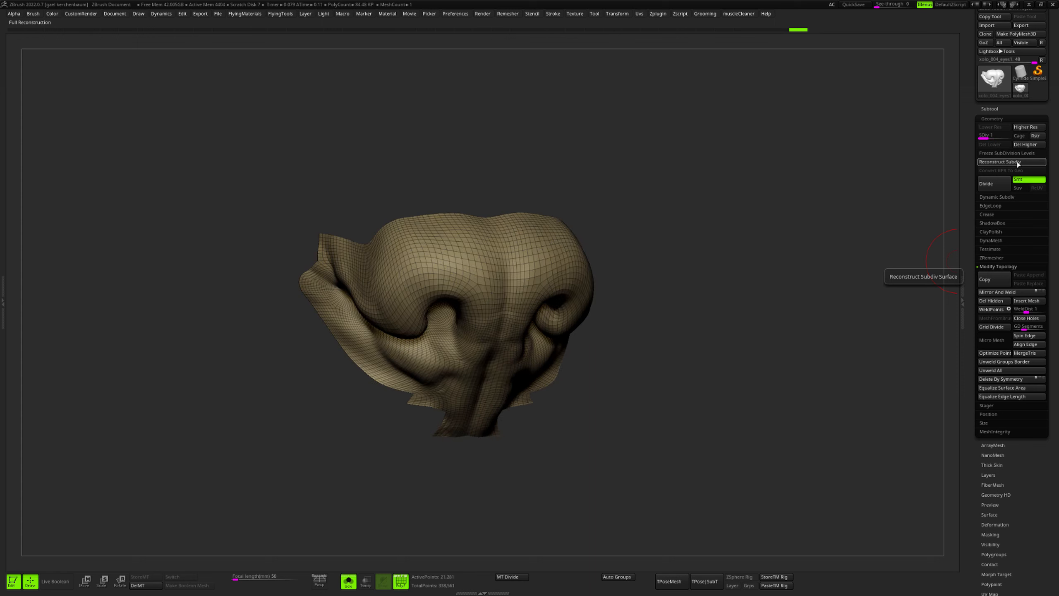
click(1018, 162)
click(1018, 162)
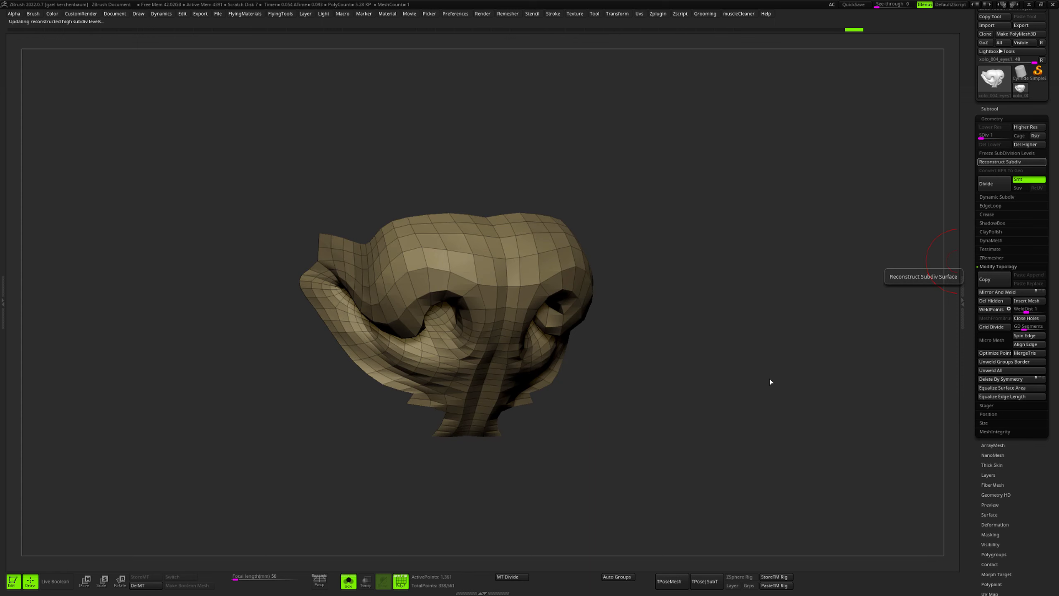
mouse_move(761, 375)
mouse_down()
mouse_move(752, 308)
mouse_move(770, 385)
mouse_move(766, 369)
mouse_up()
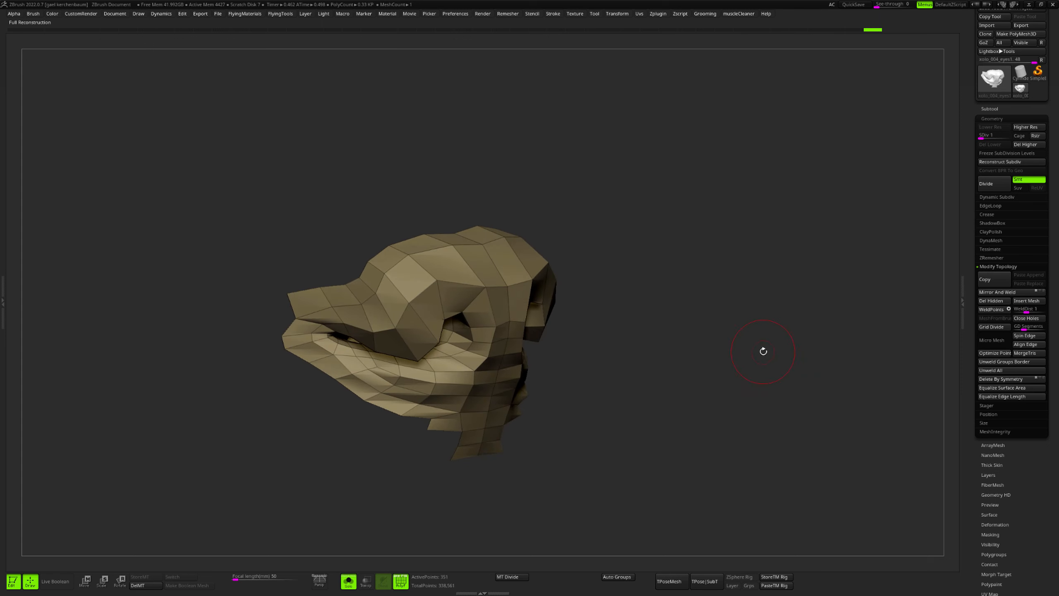
Step the nose patch back up through its reconstructed subdivision levels to the highest one
drag(680, 397, 737, 339)
key(d)
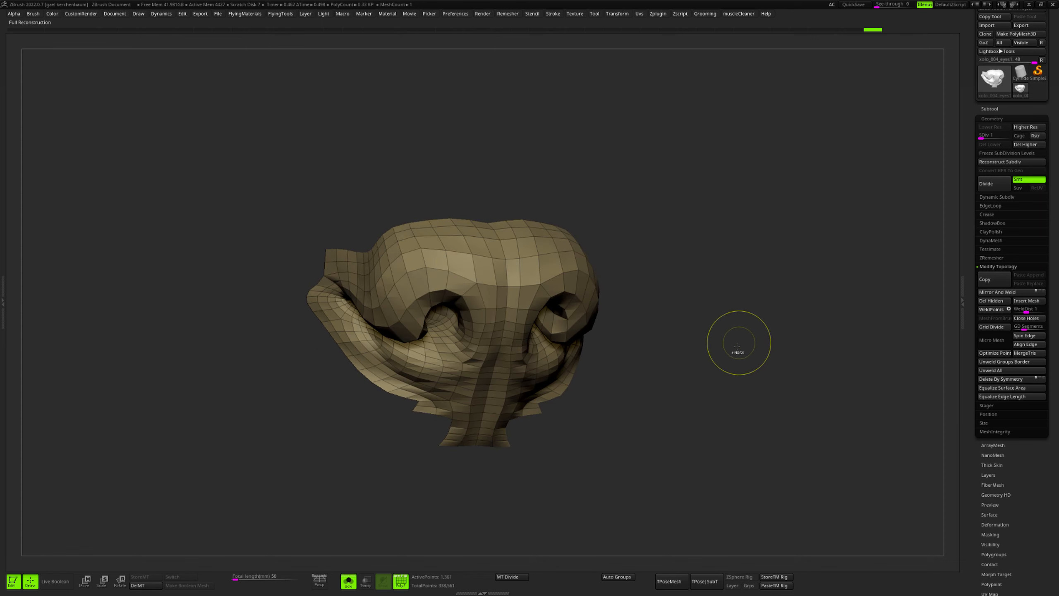
key(d)
drag(762, 329, 758, 361)
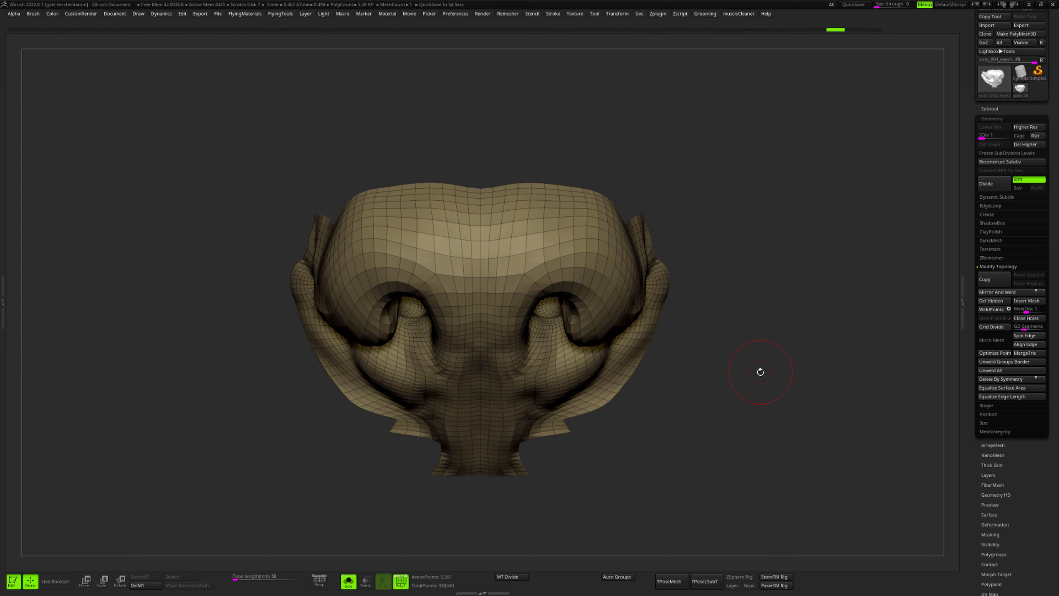
key(d)
key(d)
key(d)
drag(756, 371, 899, 243)
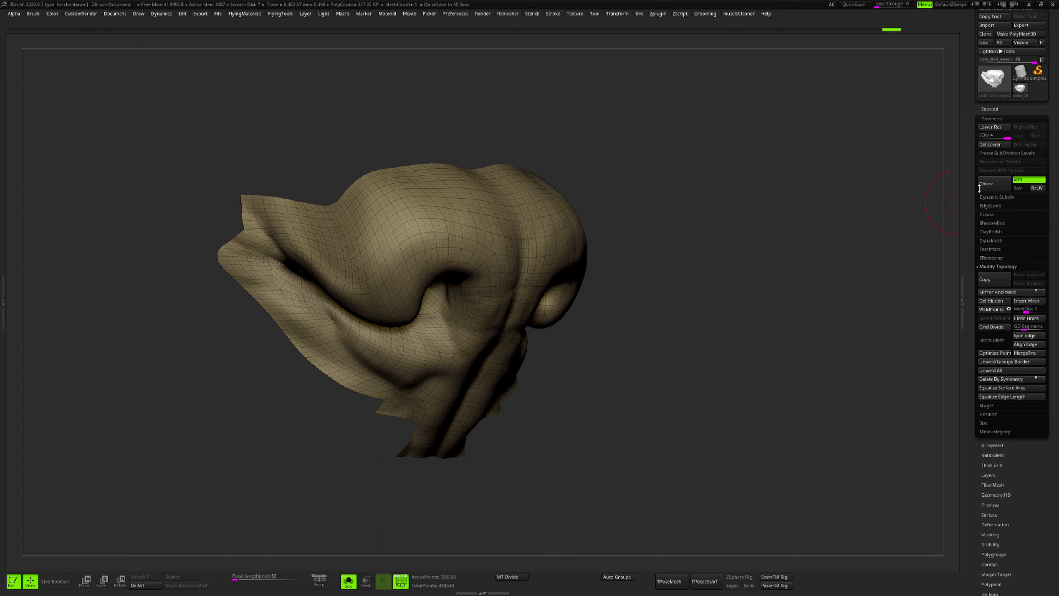
Divide the nose patch up to subdivision level 7 and hide its wireframe for a clean sculpting view
click(993, 185)
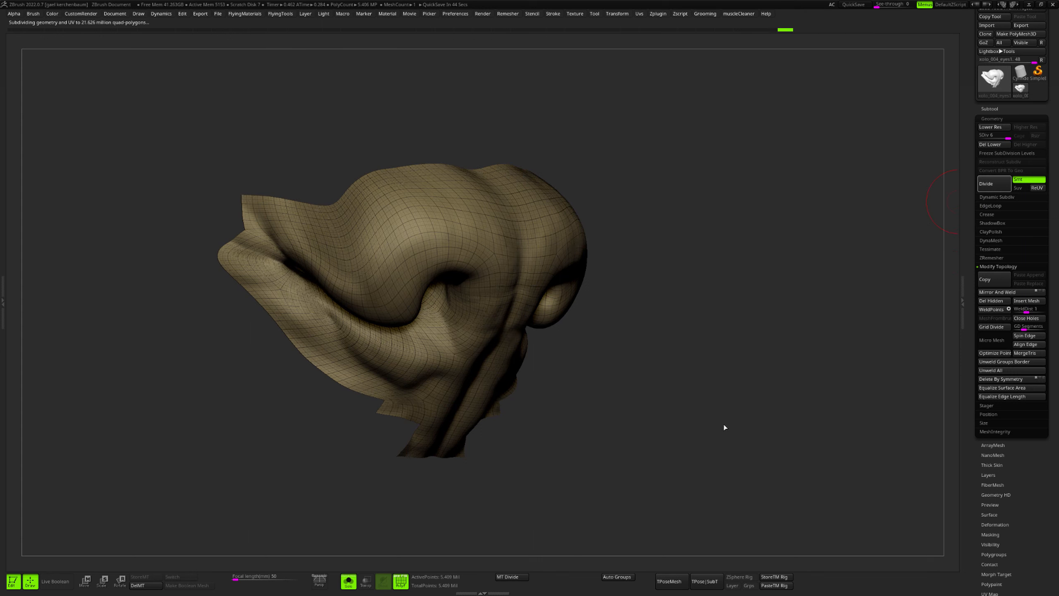
mouse_move(724, 426)
shift+mouse_down()
mouse_move(697, 384)
mouse_move(583, 347)
mouse_move(540, 298)
shift+mouse_up()
ctrl+right_drag(539, 298, 554, 279)
key(space)
click(567, 330)
key(shift+f)
Sculpt fine branching skin wrinkles across the area beneath and between the nostrils as a detail test
drag(525, 303, 448, 309)
right_drag(447, 309, 428, 311)
mouse_move(429, 311)
mouse_down()
mouse_move(456, 277)
mouse_move(474, 294)
mouse_up()
right_drag(475, 292, 449, 296)
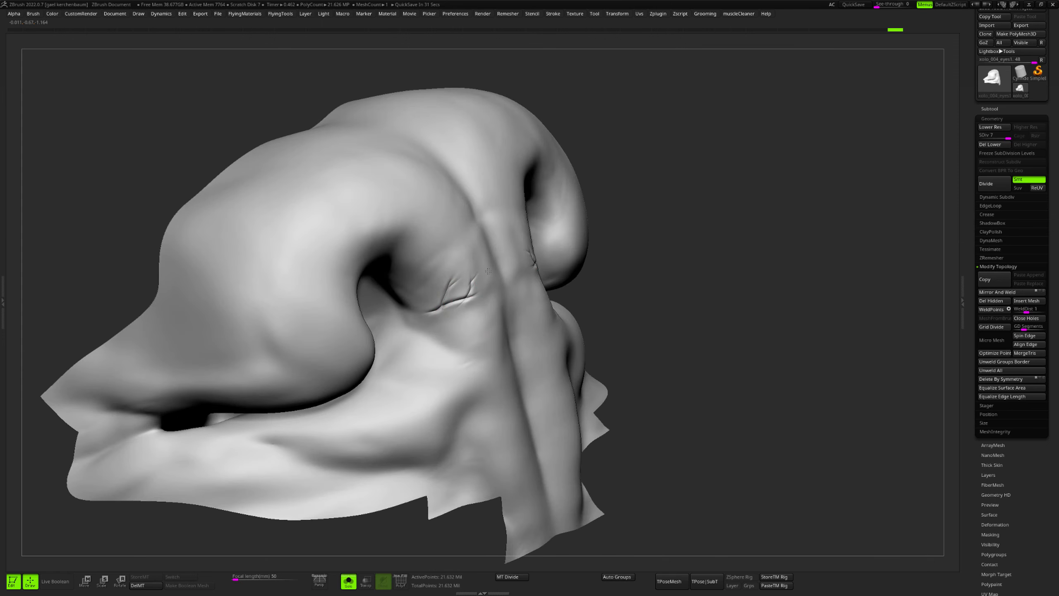
mouse_move(464, 300)
mouse_down()
mouse_move(492, 288)
mouse_move(437, 307)
mouse_move(471, 332)
mouse_up()
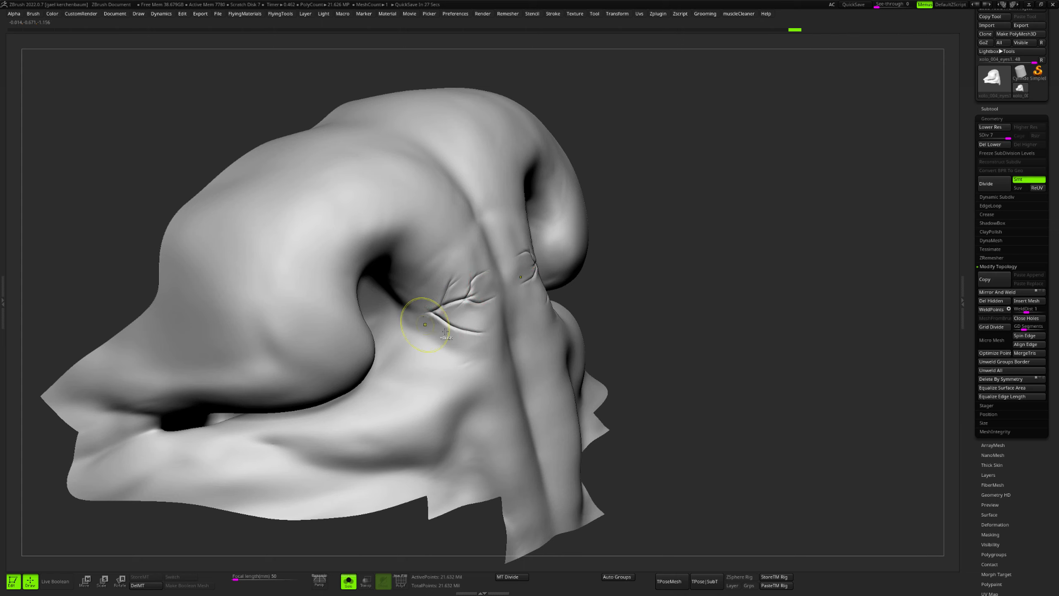
mouse_move(431, 312)
mouse_down()
mouse_move(496, 349)
mouse_move(495, 325)
mouse_move(448, 343)
mouse_move(492, 361)
mouse_up()
mouse_move(469, 325)
mouse_down()
mouse_move(488, 333)
mouse_move(479, 320)
mouse_move(518, 299)
mouse_move(499, 316)
mouse_move(524, 308)
mouse_up()
right_drag(506, 327, 442, 334)
drag(499, 322, 526, 306)
mouse_move(492, 342)
mouse_down()
mouse_move(513, 328)
mouse_move(476, 344)
mouse_move(488, 341)
mouse_move(481, 355)
mouse_move(498, 349)
mouse_up()
mouse_move(415, 319)
mouse_down()
mouse_move(477, 386)
mouse_move(478, 362)
mouse_move(469, 375)
mouse_move(487, 367)
mouse_up()
mouse_move(513, 360)
ctrl+right_down()
mouse_move(560, 307)
mouse_move(797, 262)
mouse_move(738, 324)
mouse_move(753, 313)
mouse_move(745, 298)
mouse_move(790, 255)
ctrl+right_up()
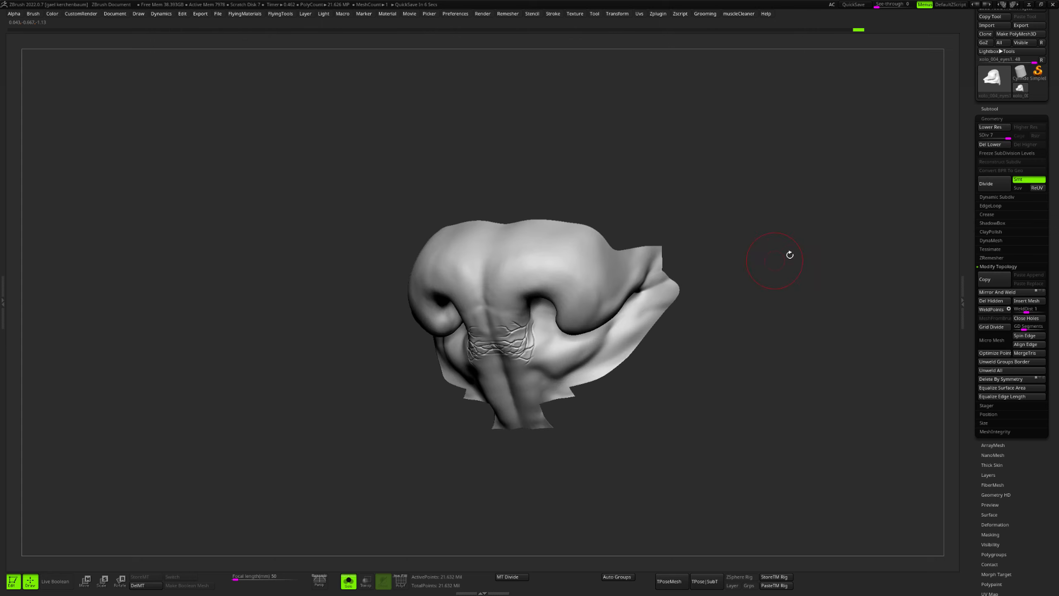
Drop the nose patch to subdivision level 1 and show its wireframe
click(993, 118)
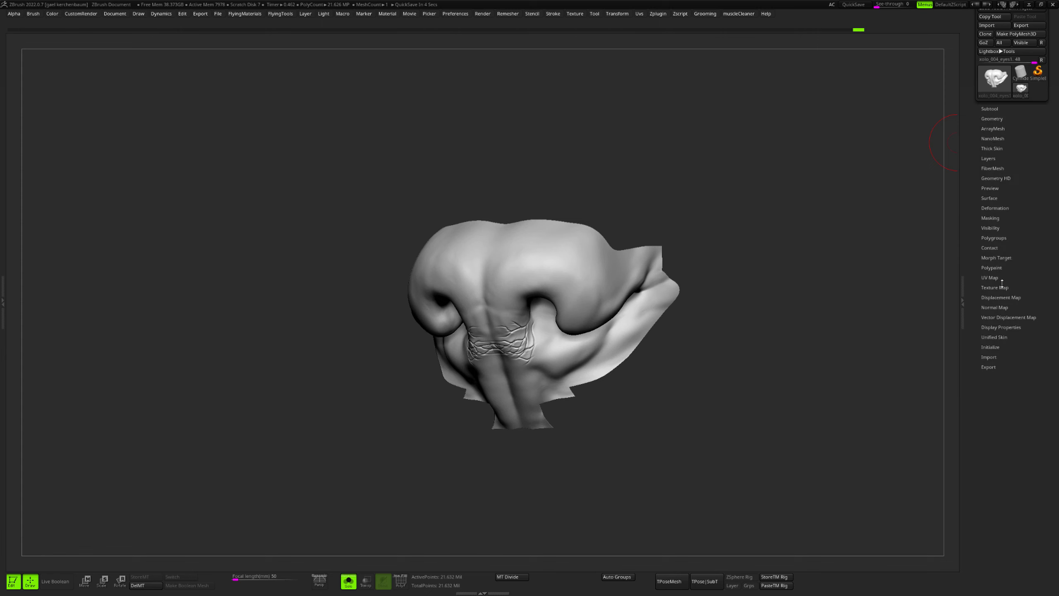
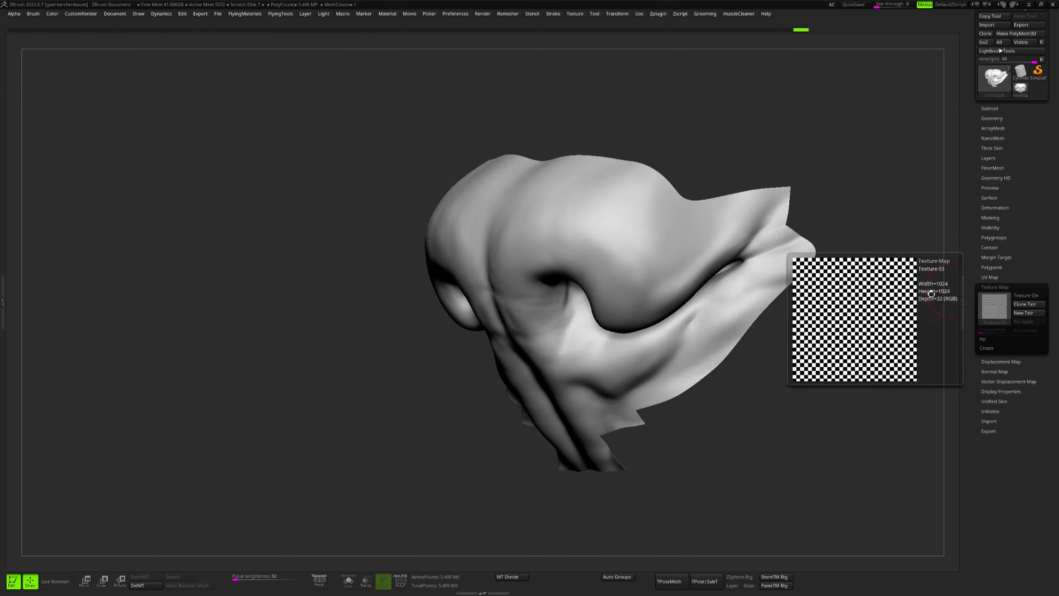
drag(651, 365, 615, 377)
key(shift+f)
key(shift+f)
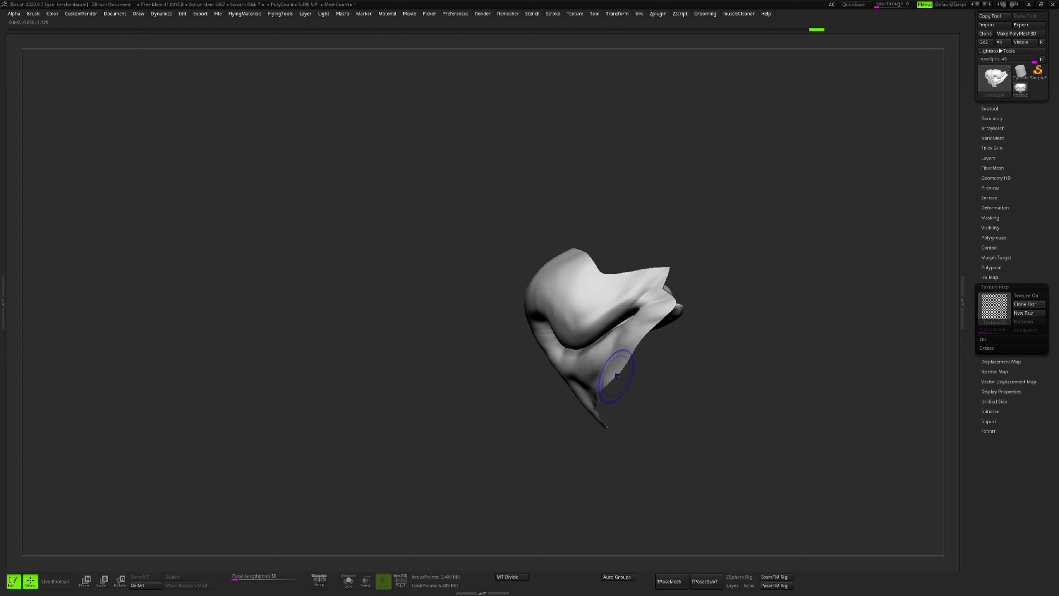
click(1016, 119)
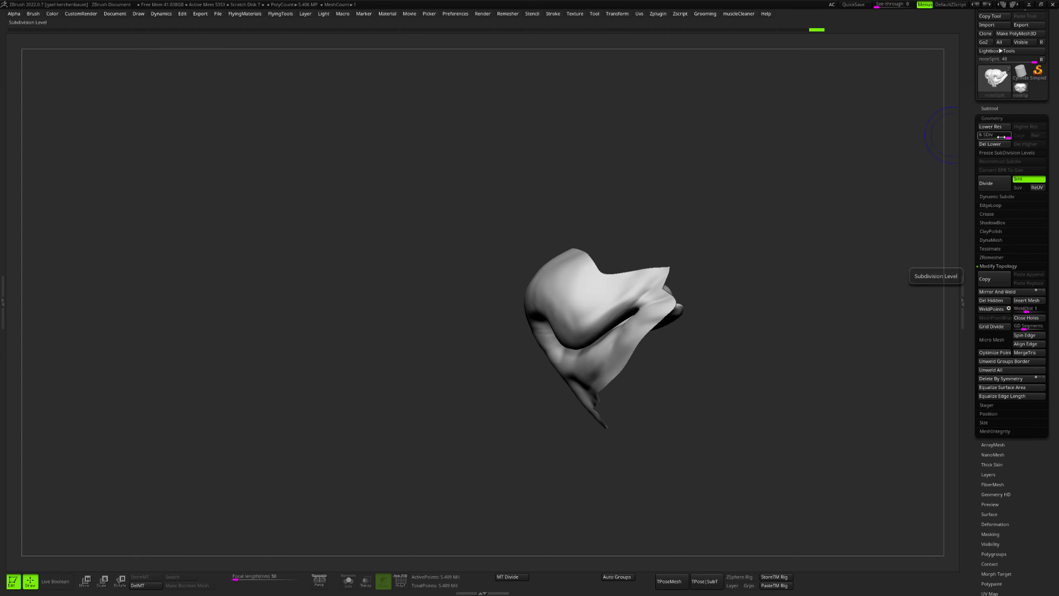
drag(1002, 139, 986, 137)
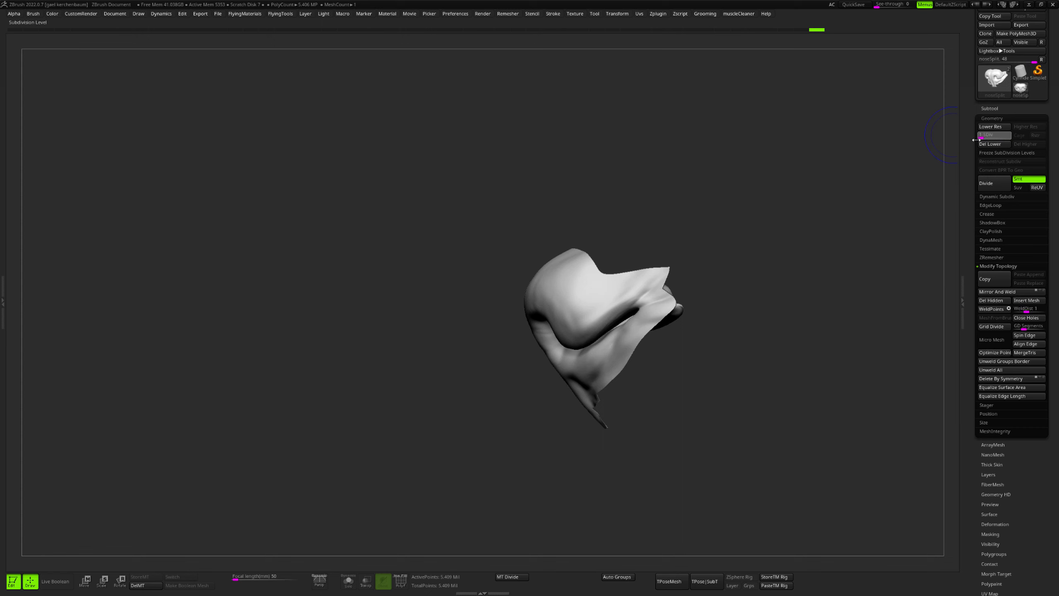
drag(865, 230, 803, 237)
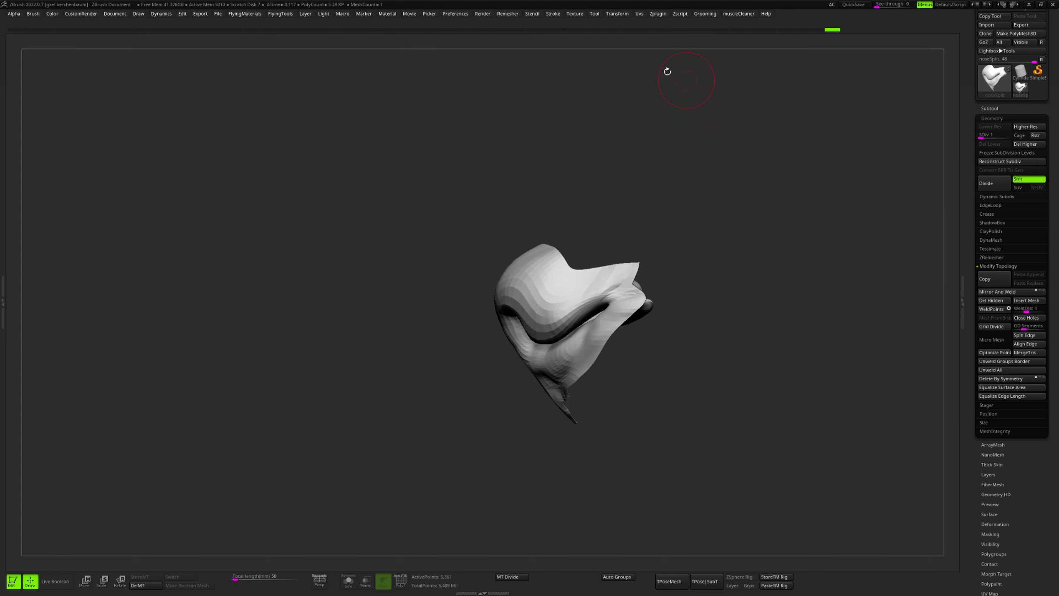
drag(692, 271, 691, 317)
key(shift+f)
Separate the inner surfaces of both nostrils from the rest of the nose as their own polygroups
ctrl+right_drag(649, 240, 664, 232)
mouse_move(707, 180)
alt+mouse_down()
mouse_move(646, 242)
mouse_move(601, 261)
mouse_move(615, 237)
alt+mouse_up()
key(s)
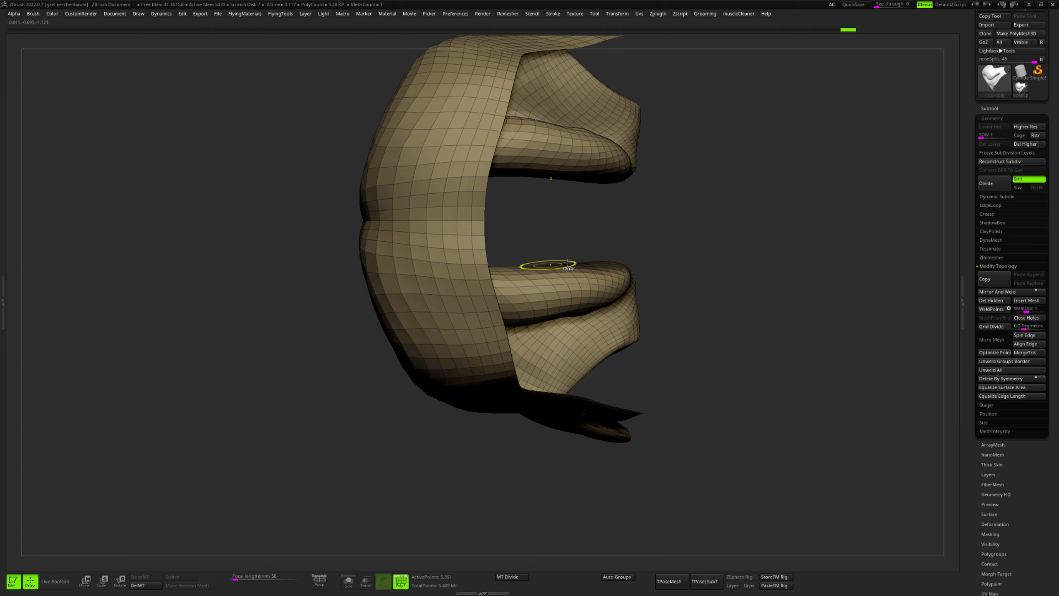
key(space)
click(658, 330)
mouse_move(684, 247)
alt+mouse_down()
mouse_move(530, 221)
mouse_move(479, 257)
mouse_move(484, 310)
mouse_move(550, 367)
mouse_move(706, 399)
alt+mouse_up()
mouse_move(700, 394)
mouse_down()
mouse_move(516, 371)
mouse_move(537, 379)
mouse_move(536, 208)
mouse_move(675, 244)
mouse_move(584, 234)
mouse_move(688, 261)
mouse_move(644, 258)
mouse_move(608, 183)
mouse_move(694, 249)
mouse_up()
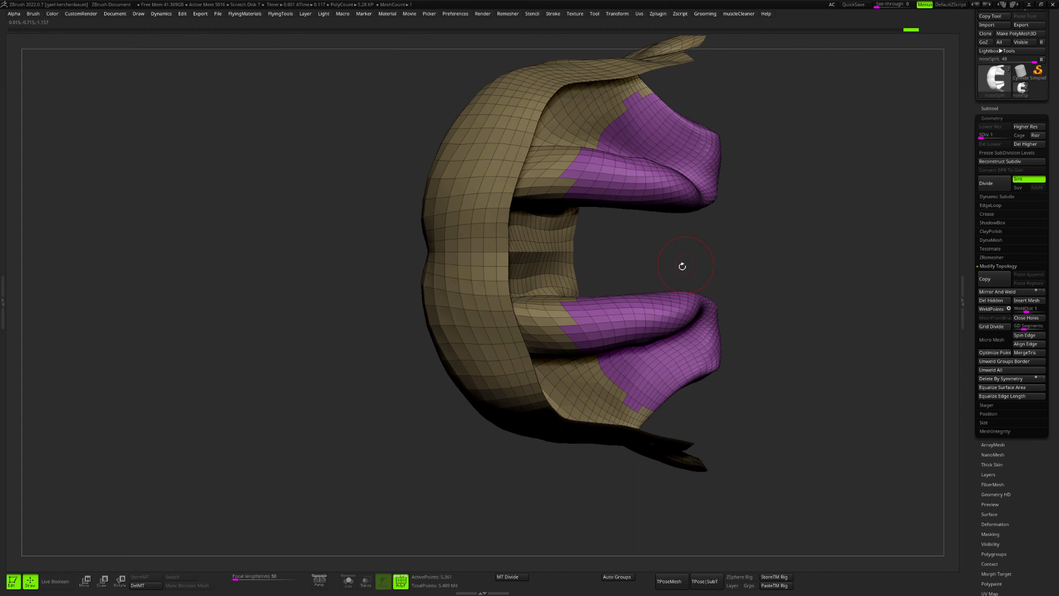
Unwrap the nose patch with UV Master, using Symmetry and Polygroups so each polygroup becomes a separate UV island
click(659, 14)
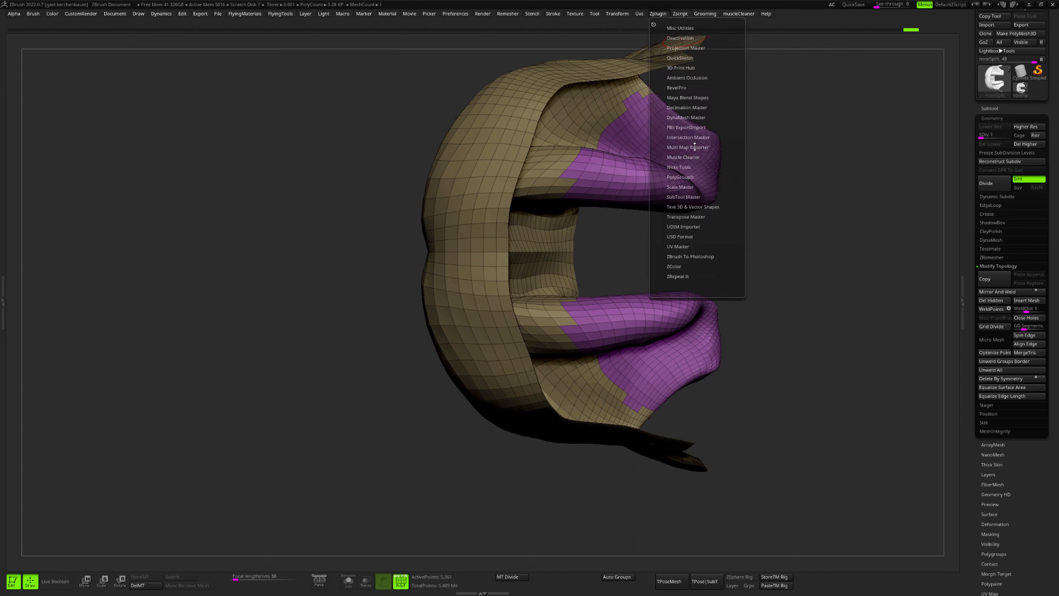
click(688, 246)
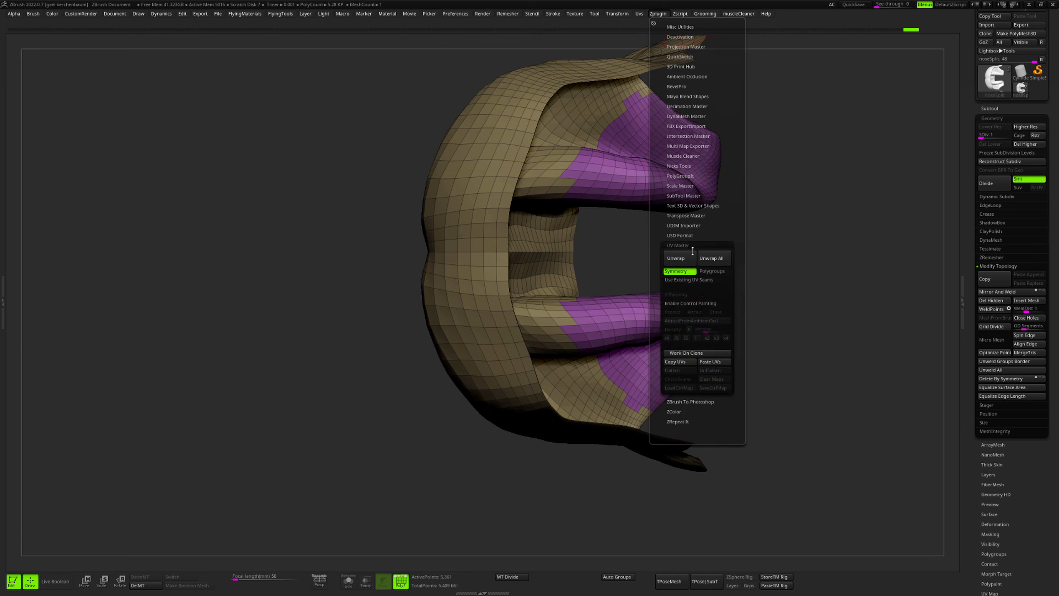
click(720, 273)
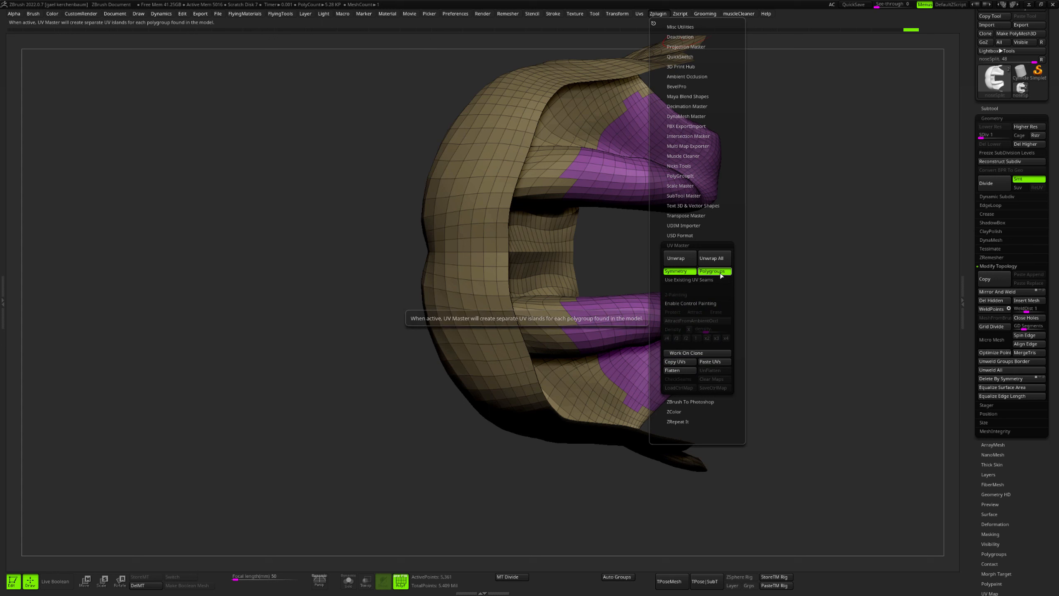
click(685, 260)
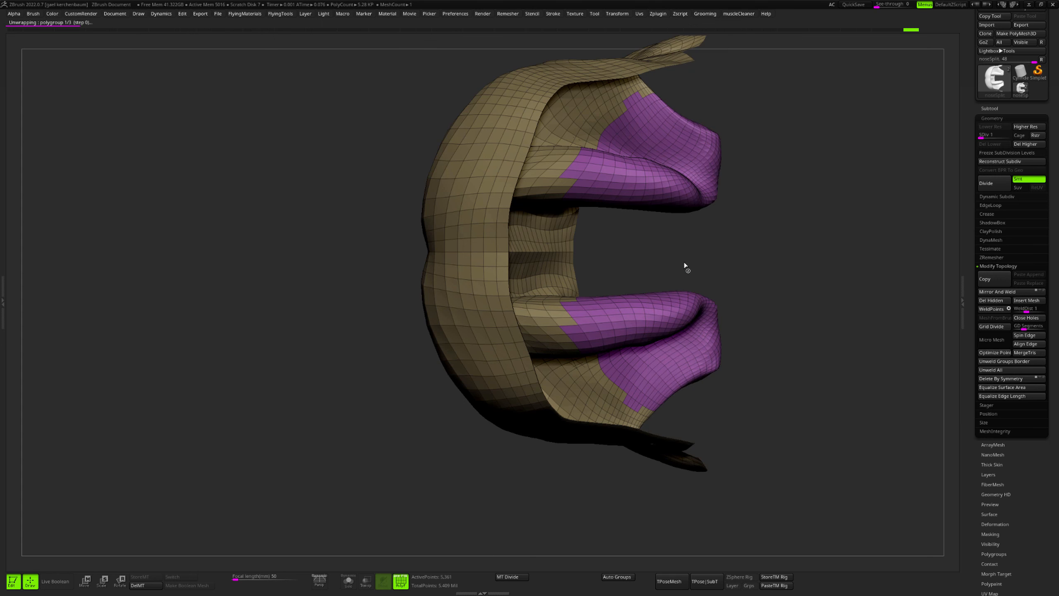
alt+drag(798, 269, 688, 265)
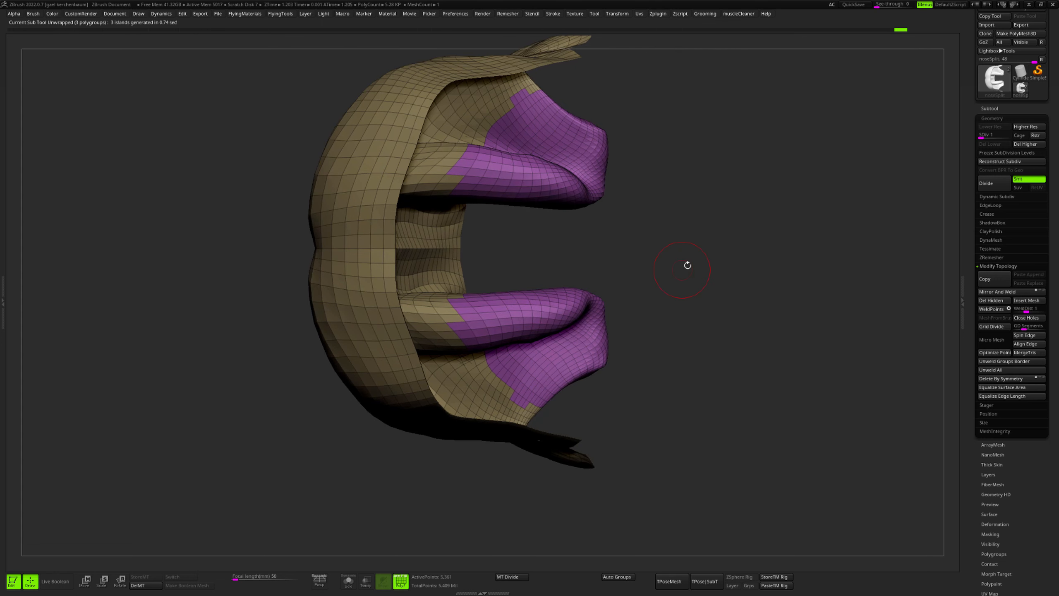
Check the unwrap for distortion with the checker Texture 03 on the nose, and turn the texture off again
key(u)
click(674, 339)
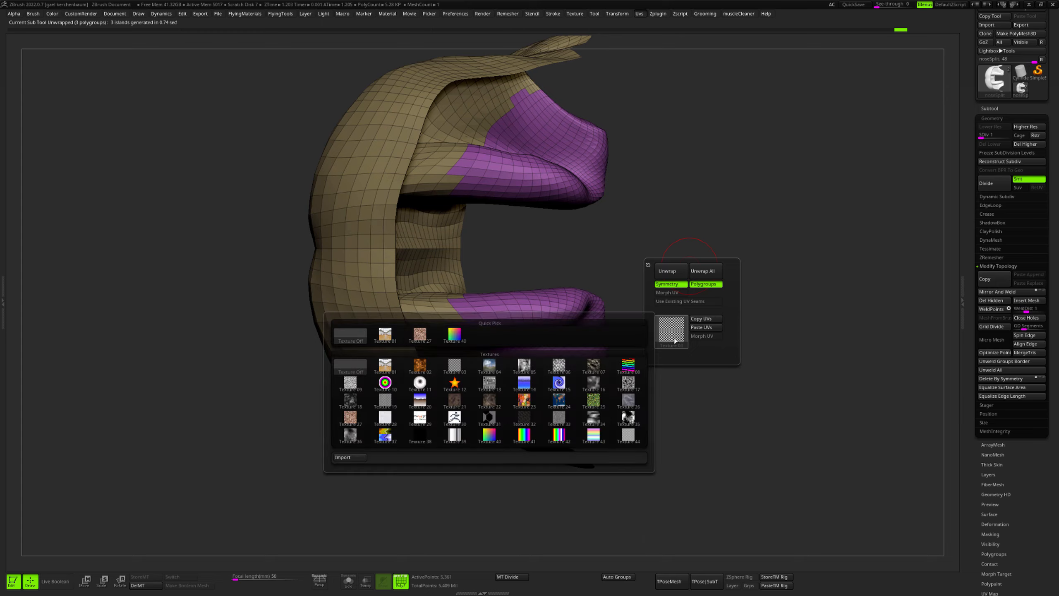
click(453, 367)
drag(650, 358, 577, 309)
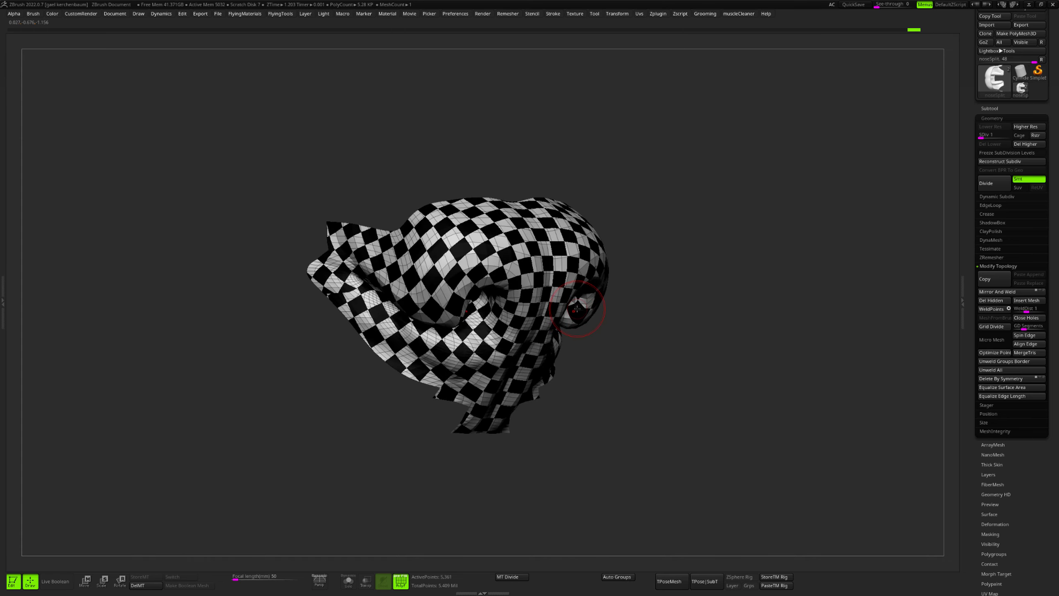
drag(715, 235, 678, 231)
key(u)
click(667, 282)
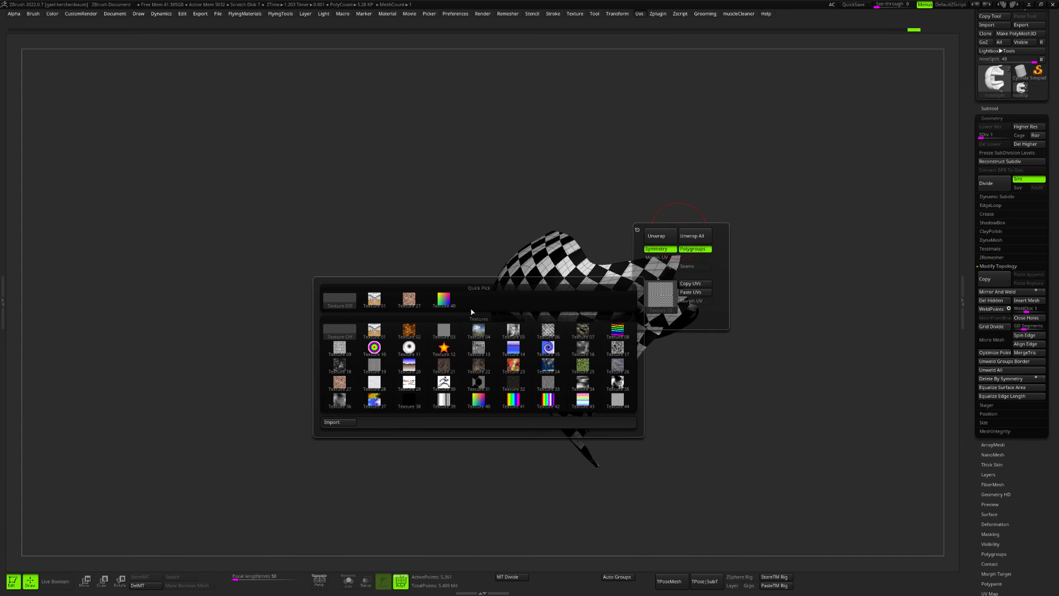
click(339, 302)
Export the level 1 nose mesh as nose_007_uv.obj alongside the earlier nose versions
click(1001, 118)
click(1001, 109)
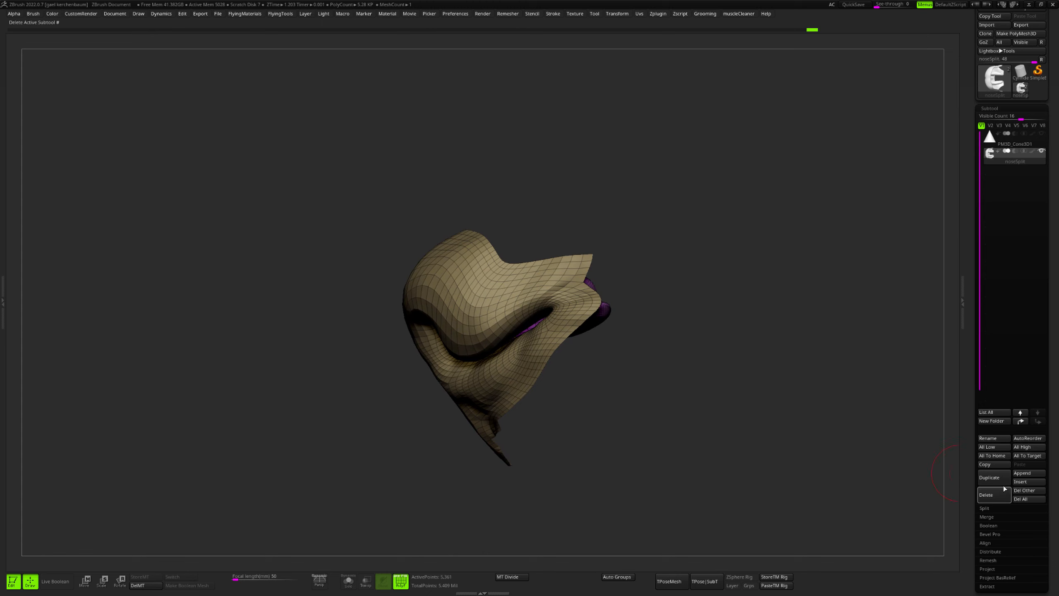
scroll(1057, 430, up, 2)
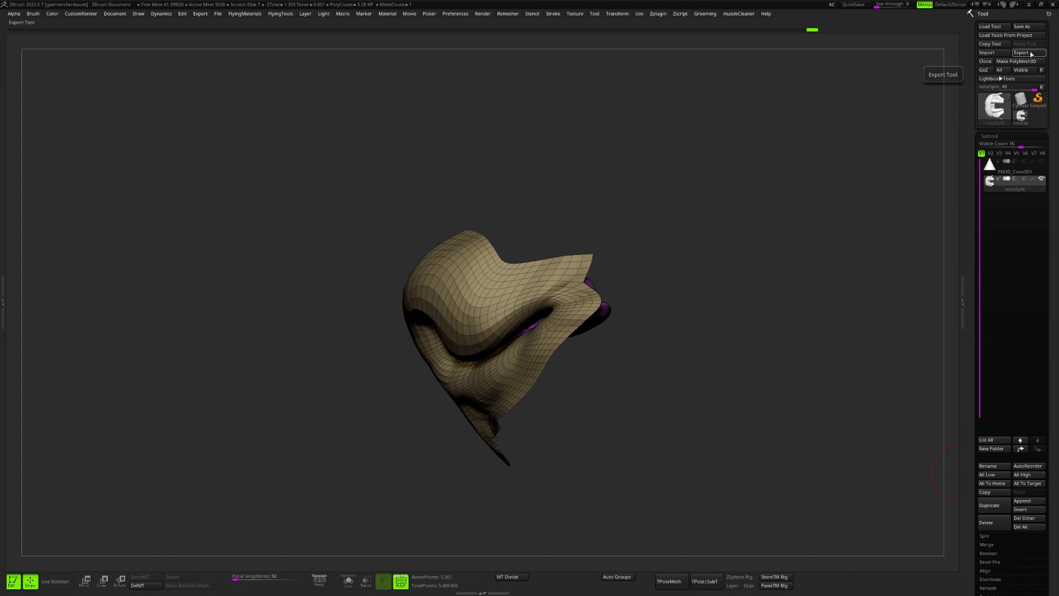
click(1027, 58)
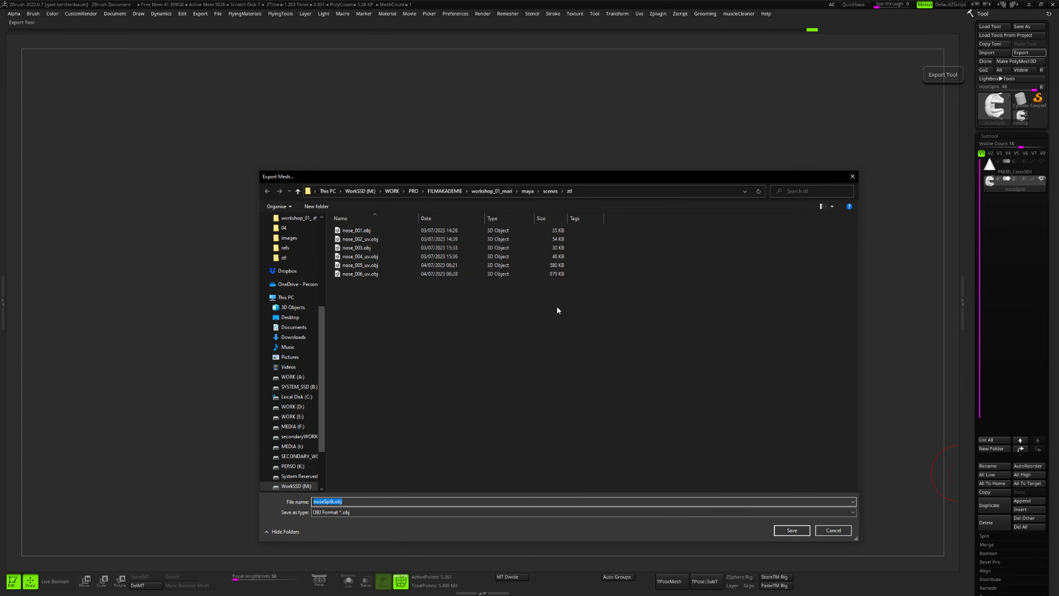
click(420, 275)
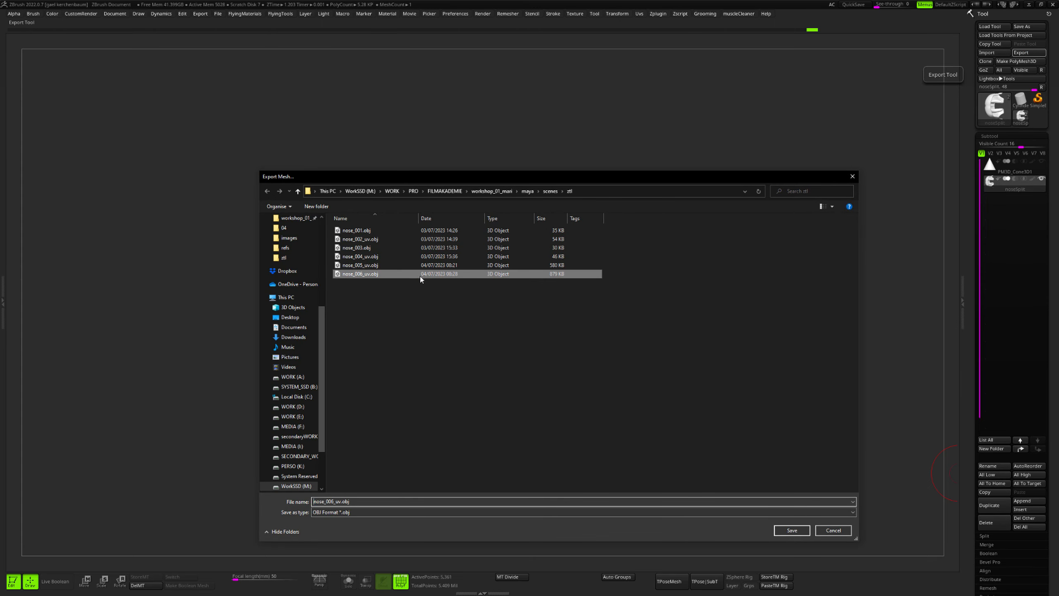
click(338, 501)
click(329, 501)
key(BackSpace)
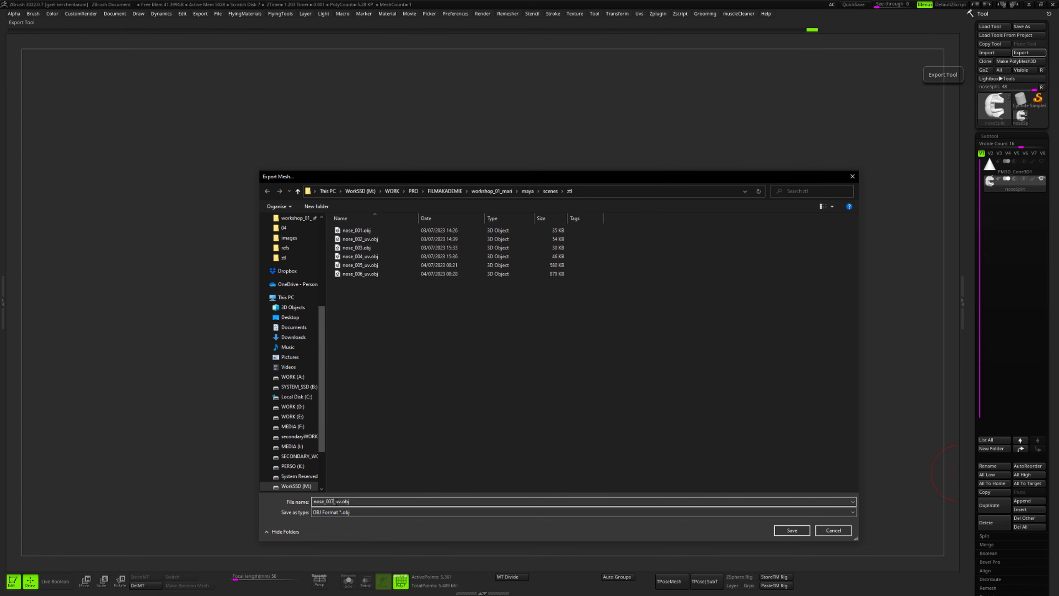
key(Return)
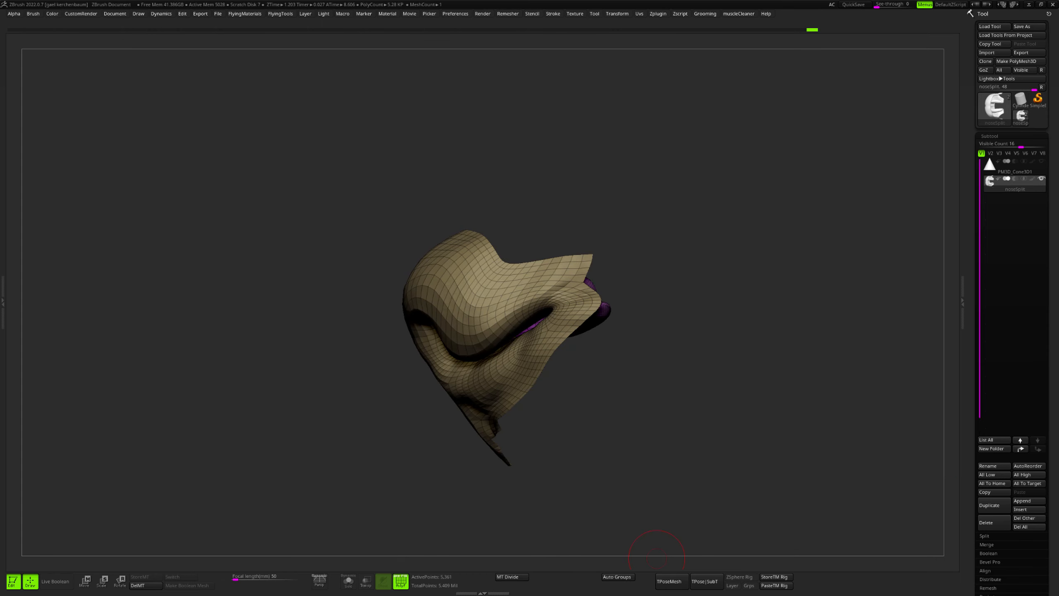
Switch to Maya, save the open lookdev scene and start a new empty scene
key(alt+Tab)
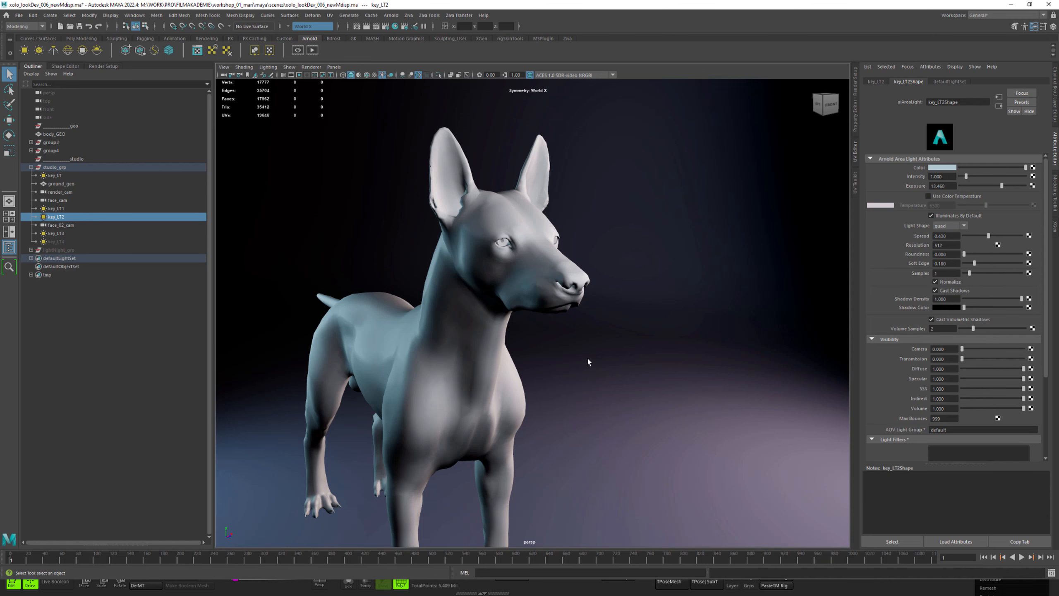
key(ctrl+s)
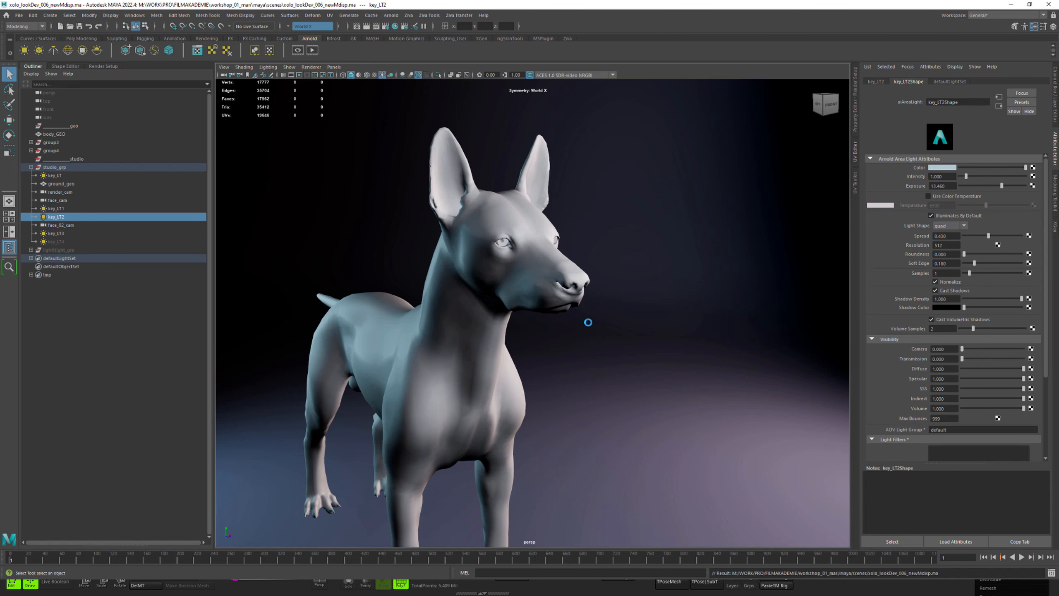
click(59, 27)
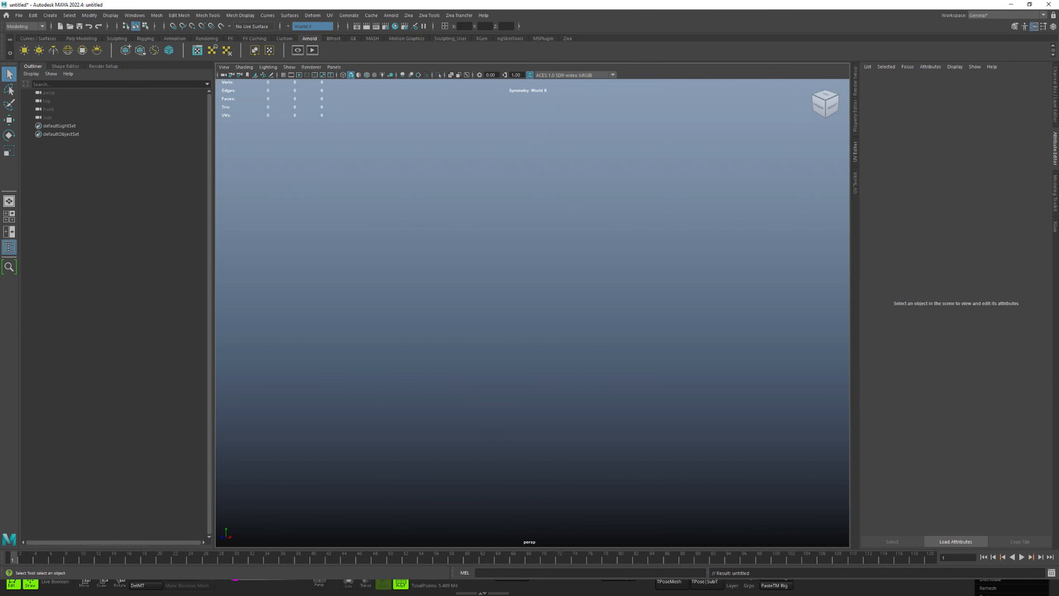
Import the exported nose_007_uv.obj from the file browser into the empty Maya scene
key(alt+Tab)
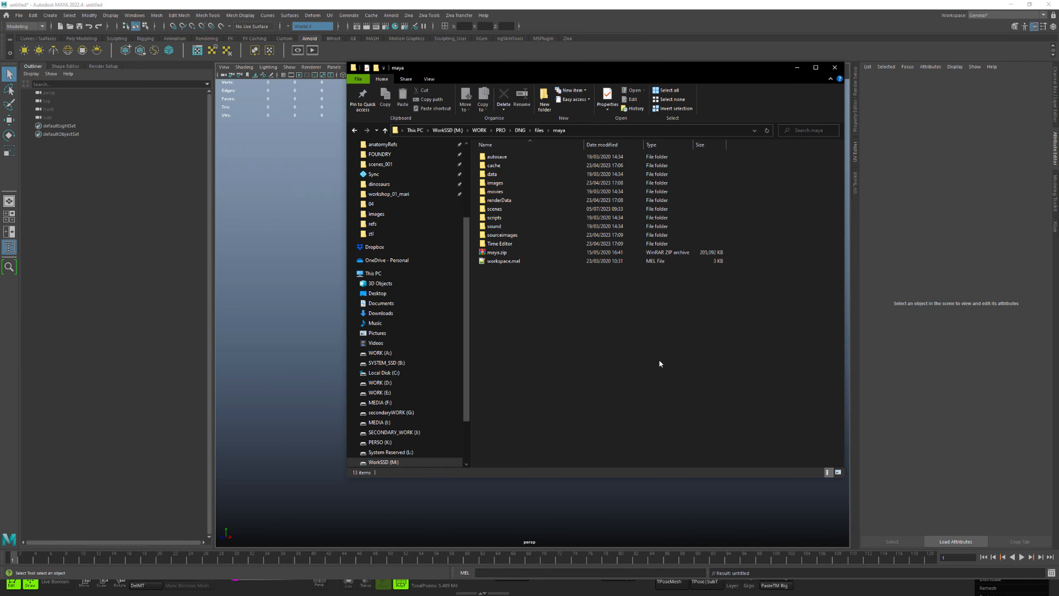
click(797, 67)
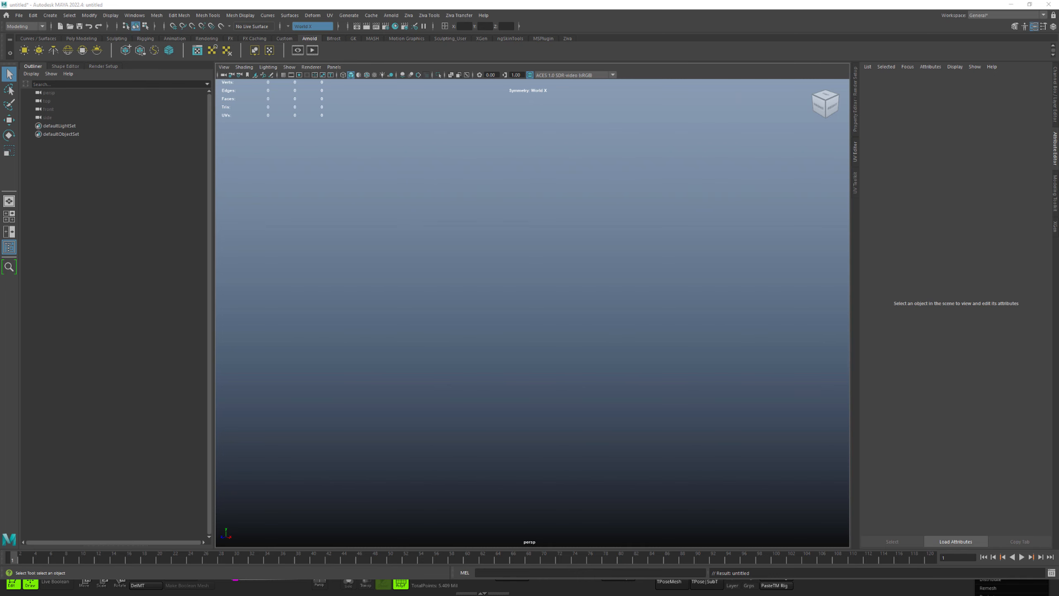
key(alt+Tab)
click(660, 193)
drag(659, 193, 394, 189)
click(387, 199)
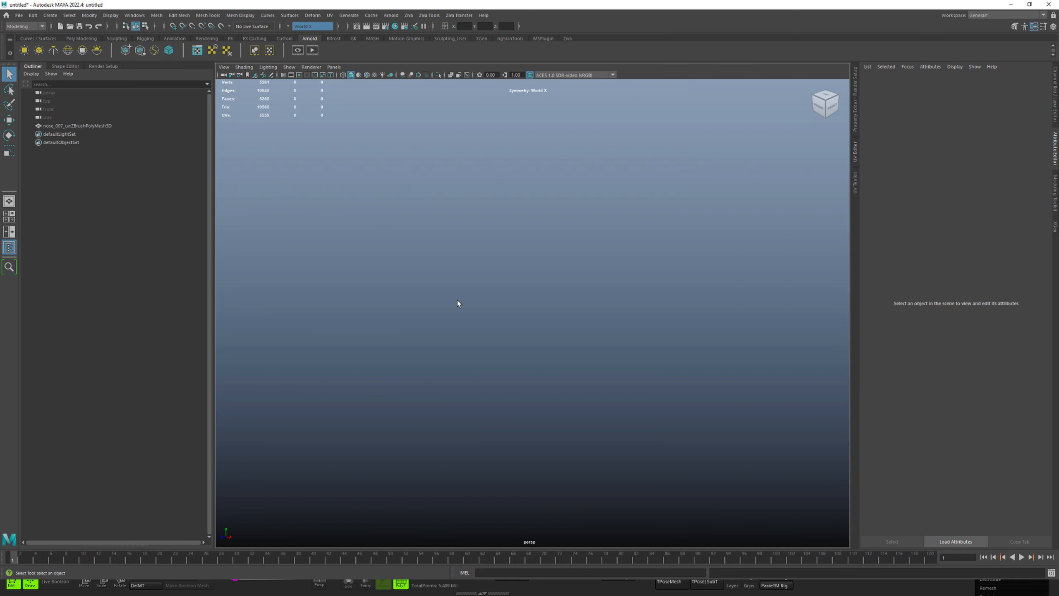
Frame the imported nose mesh and examine its UV island layout in the UV Editor
click(77, 126)
key(f)
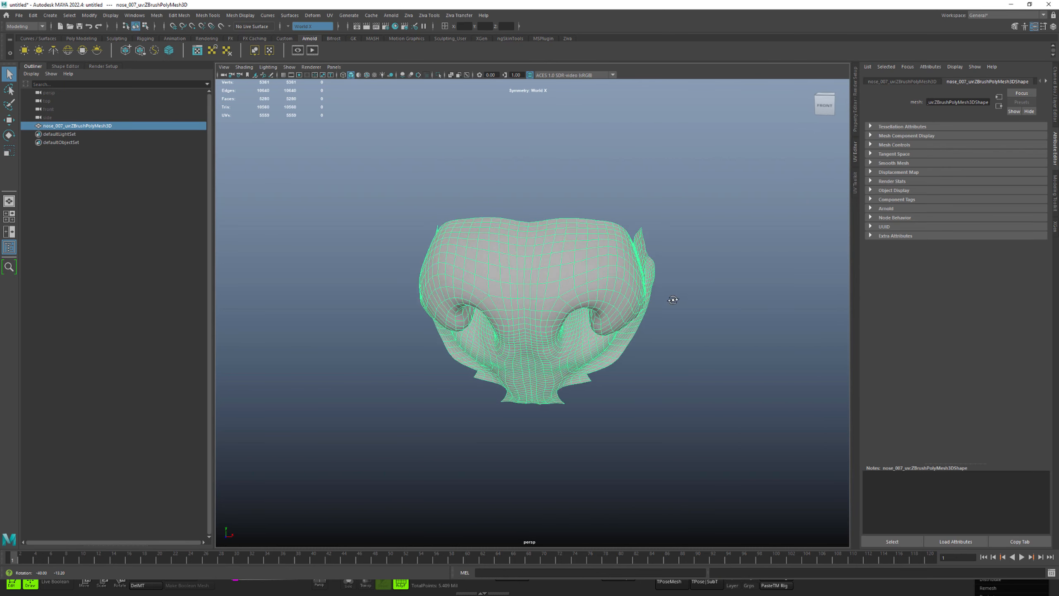
click(856, 161)
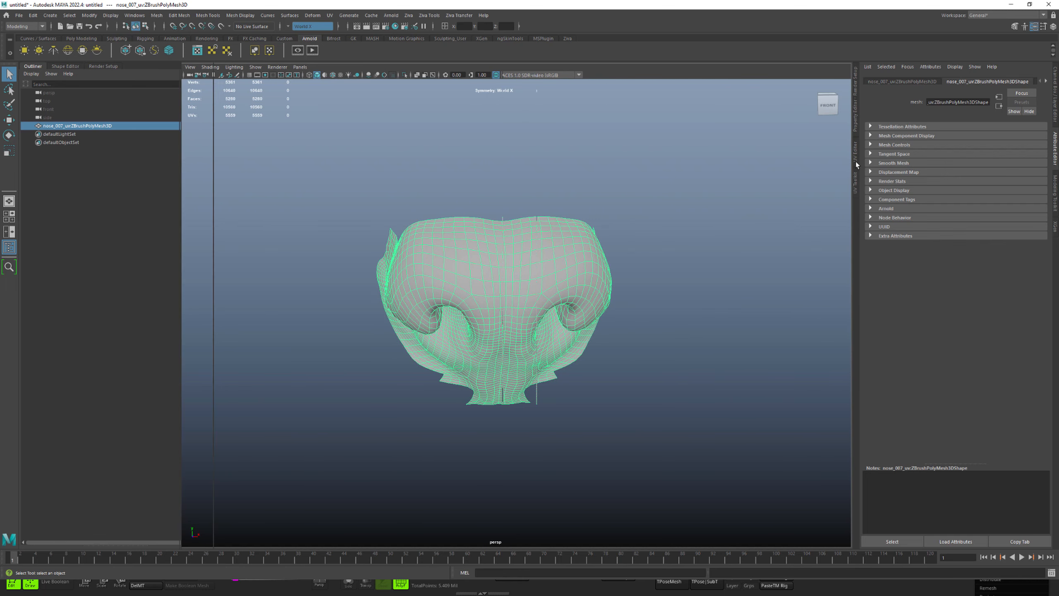
alt+middle_drag(714, 316, 703, 293)
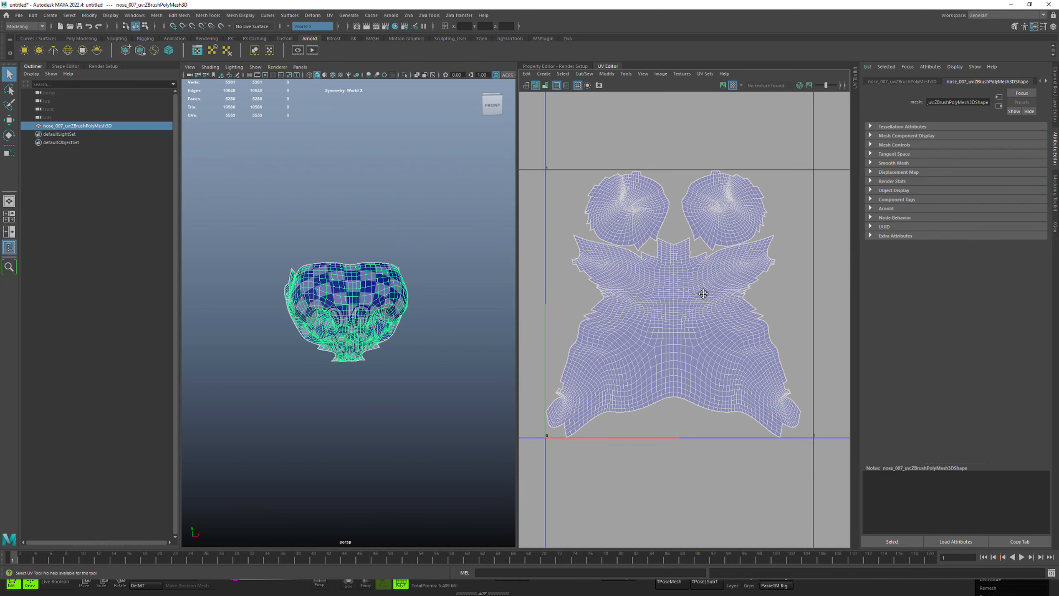
Select a nostril UV shell and turn symmetry off so each nostril shell can be edited independently
alt+right_drag(651, 237, 716, 265)
mouse_move(711, 238)
alt+middle_down()
mouse_move(702, 182)
mouse_move(709, 237)
alt+middle_up()
alt+right_drag(709, 237, 664, 254)
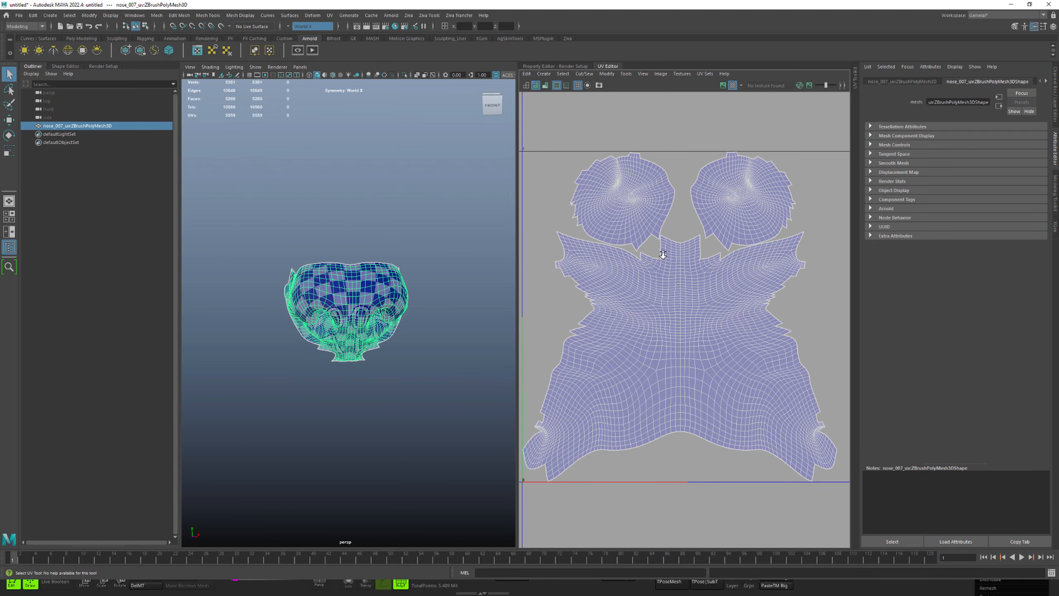
right_drag(639, 192, 599, 179)
click(622, 185)
key(r)
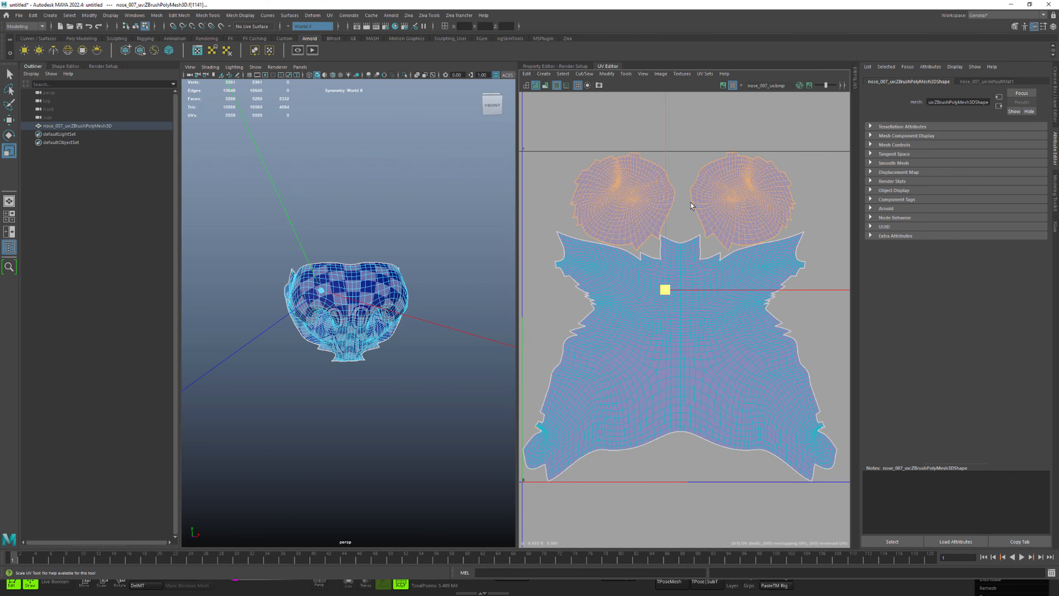
click(288, 26)
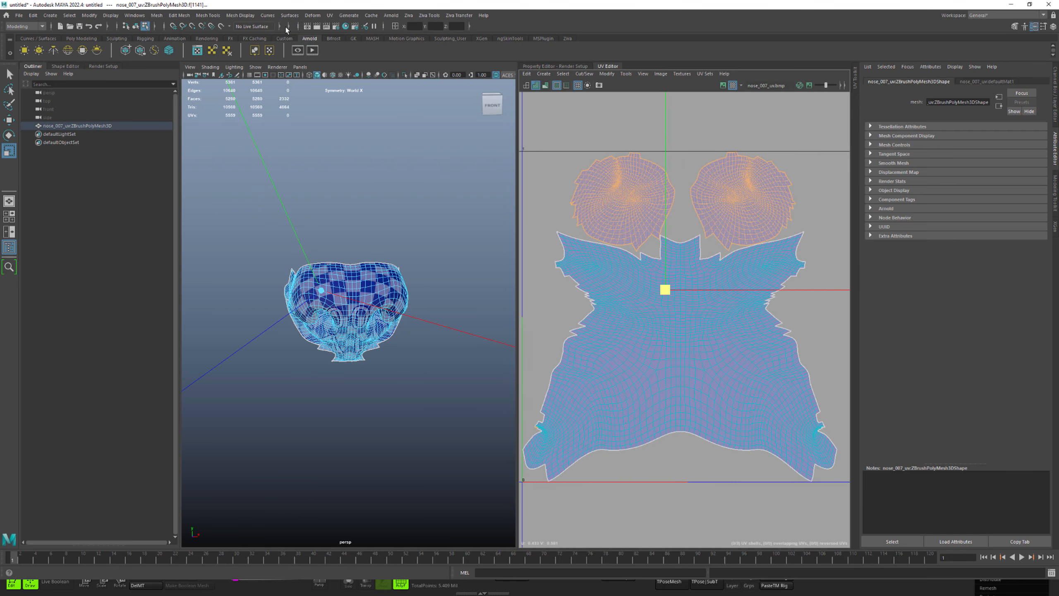
click(287, 26)
click(311, 26)
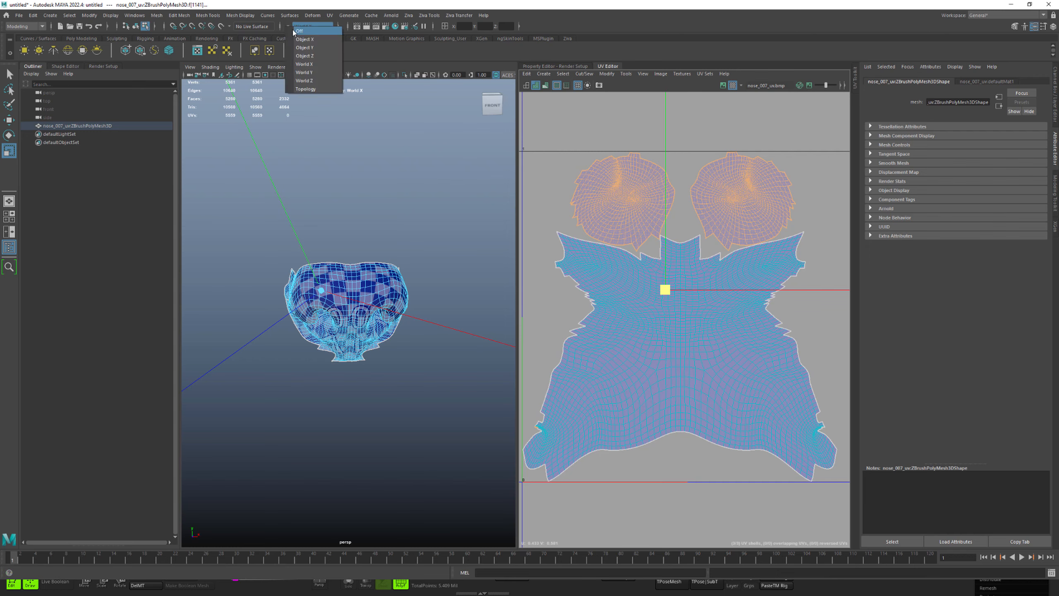
click(304, 34)
Scale both inner nostril UV shells down to tiny islands, one at a time, after checking which area they cover
click(637, 192)
alt+drag(390, 268, 317, 280)
alt+right_drag(316, 280, 508, 288)
drag(625, 210, 210, 192)
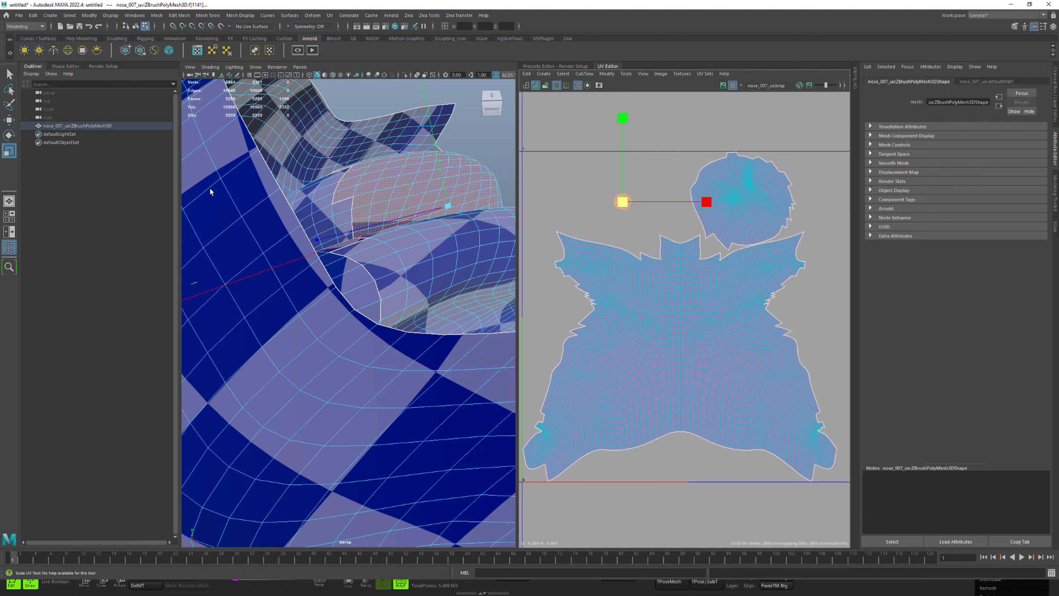
click(718, 196)
drag(657, 190, 306, 189)
Move the two shrunken nostril shells into the gaps on either side of the main shell's waist
key(w)
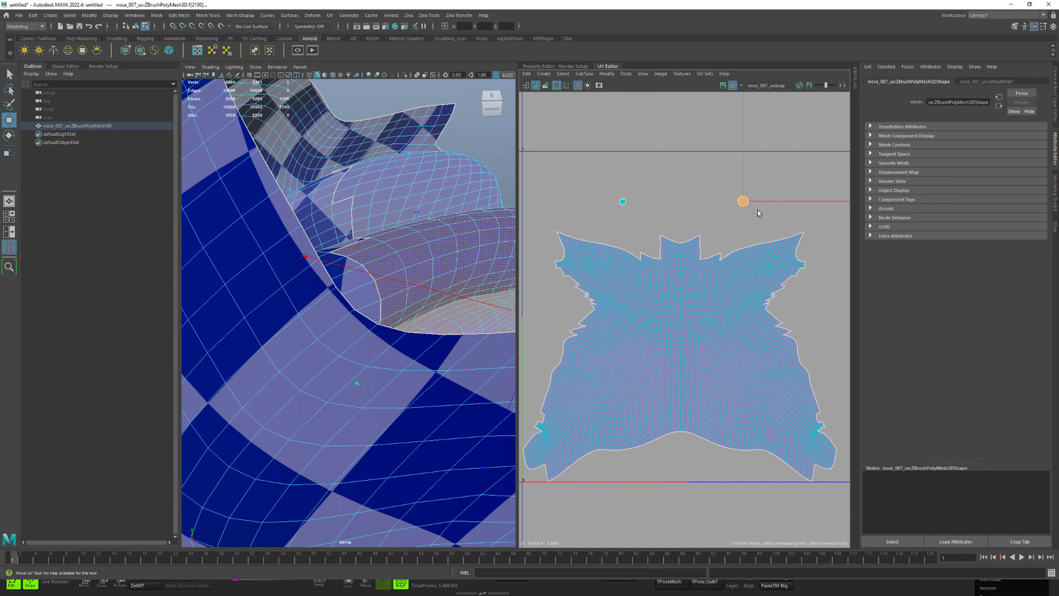
drag(743, 201, 794, 308)
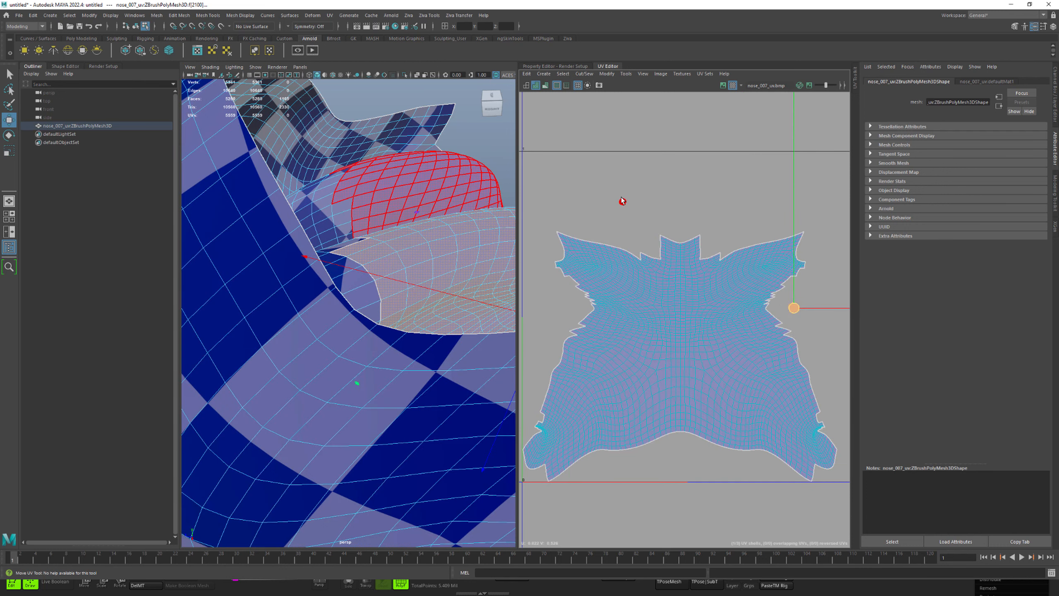
click(622, 201)
drag(622, 201, 556, 309)
key(r)
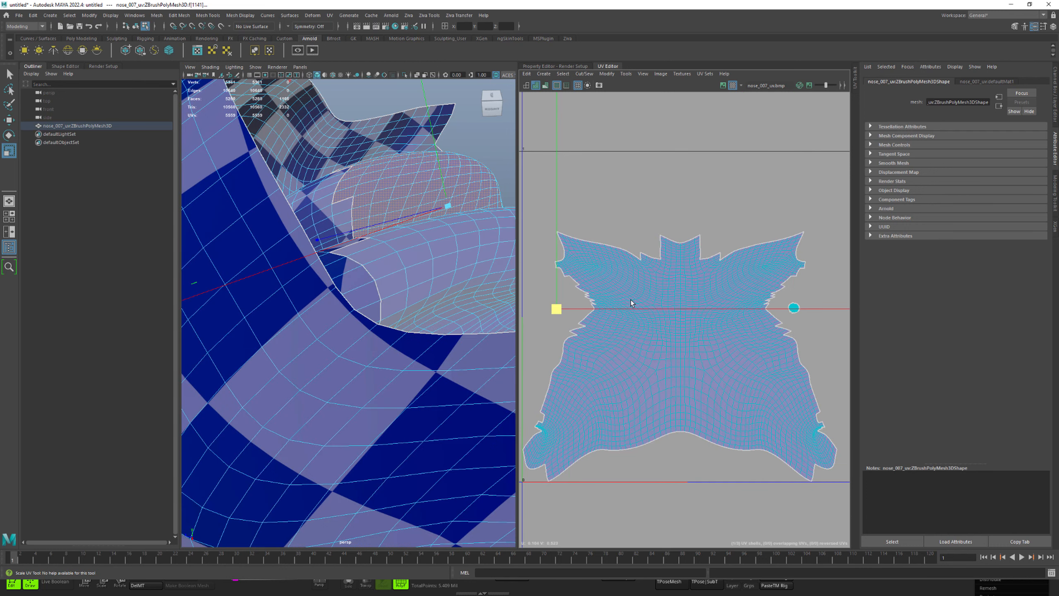
Select the main nose UV shell and unfold it
key(q)
click(728, 293)
shift+right_click(728, 293)
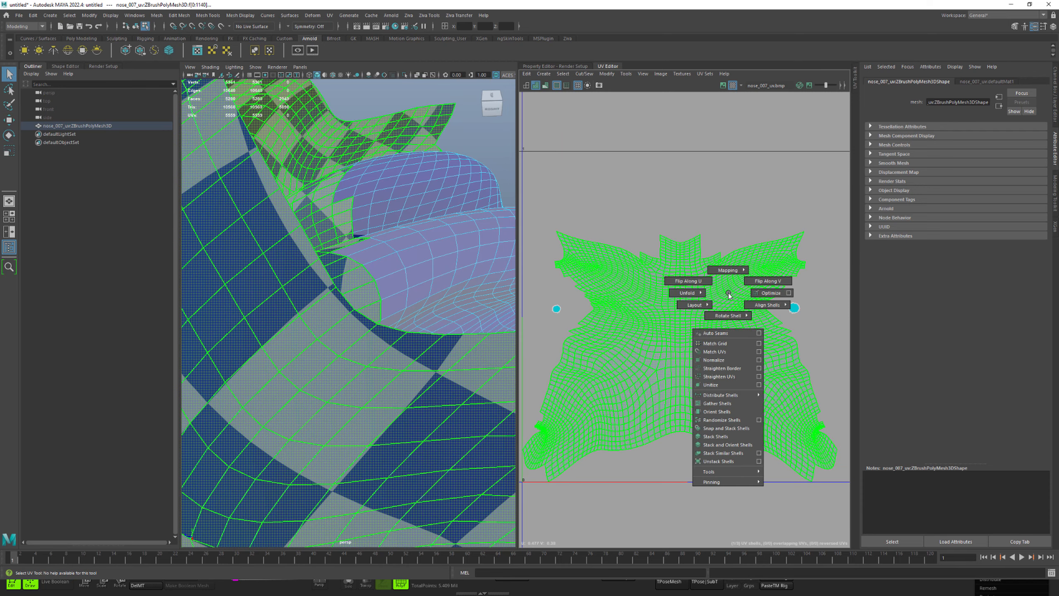
shift+right_drag(687, 295, 670, 299)
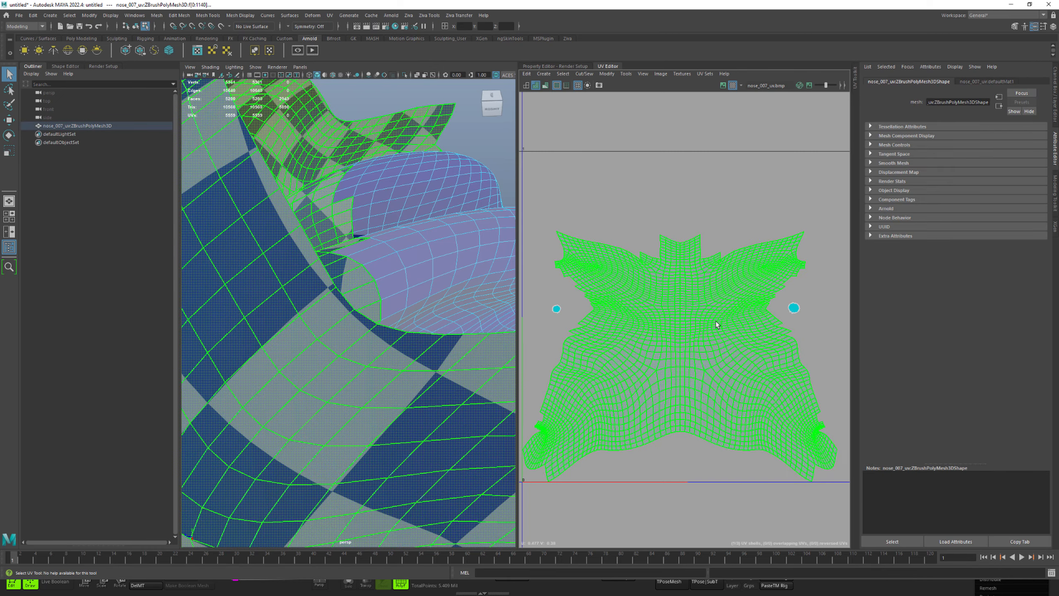
shift+right_drag(716, 321, 629, 324)
Soft-select the UVs at the main shell's lower-left corner with a wide falloff and rotate that corner inward
alt+right_drag(755, 213, 555, 212)
drag(595, 217, 814, 331)
click(536, 353)
key(b)
drag(592, 384, 673, 388)
key(w)
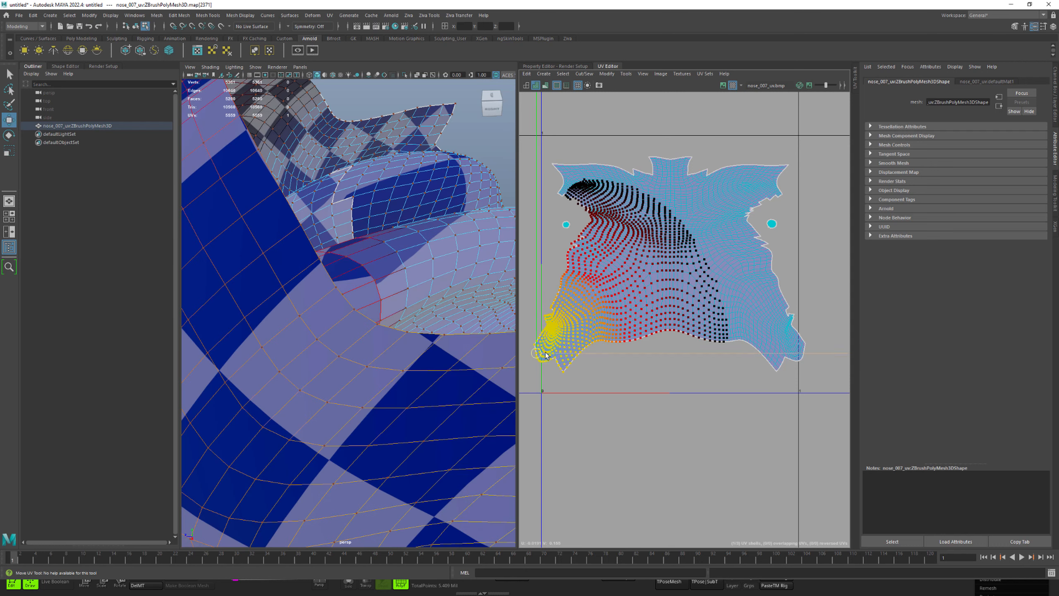
key(e)
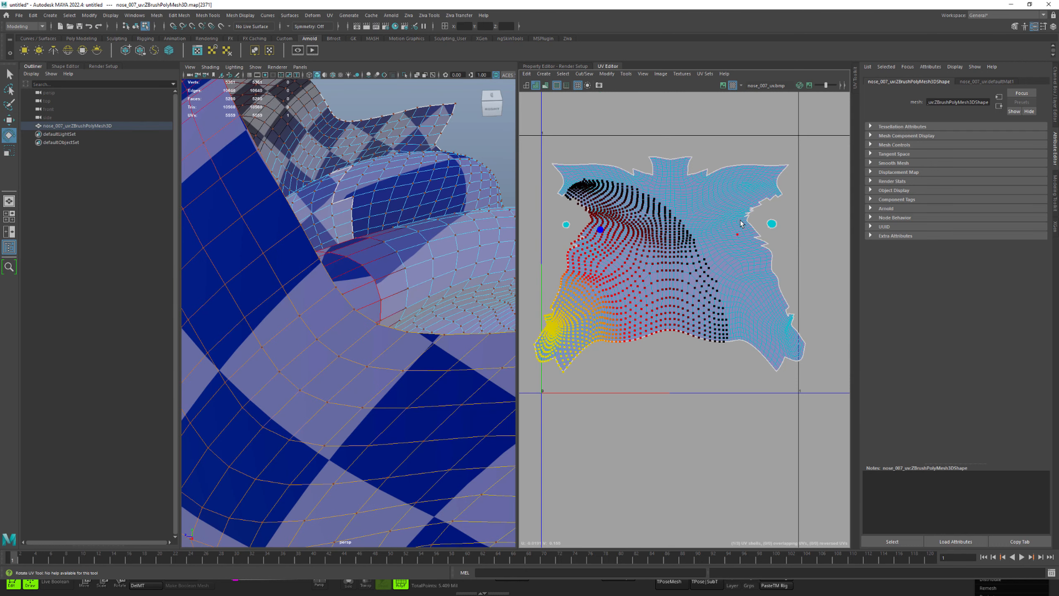
drag(738, 226, 776, 250)
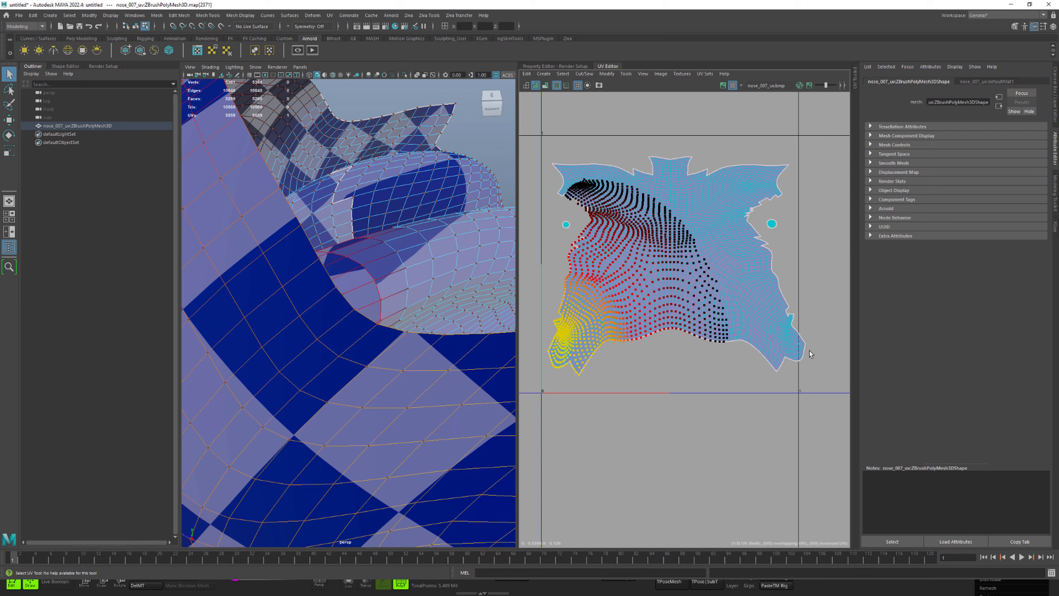
Rotate the main shell's lower-right corner inward with soft selection to mirror the opposite corner
click(798, 360)
key(w)
click(733, 232)
key(e)
drag(809, 467, 788, 471)
Select all the nose UV shells and scale them slightly together to fit the UV tile
key(q)
right_drag(683, 244, 611, 204)
drag(788, 144, 528, 321)
key(r)
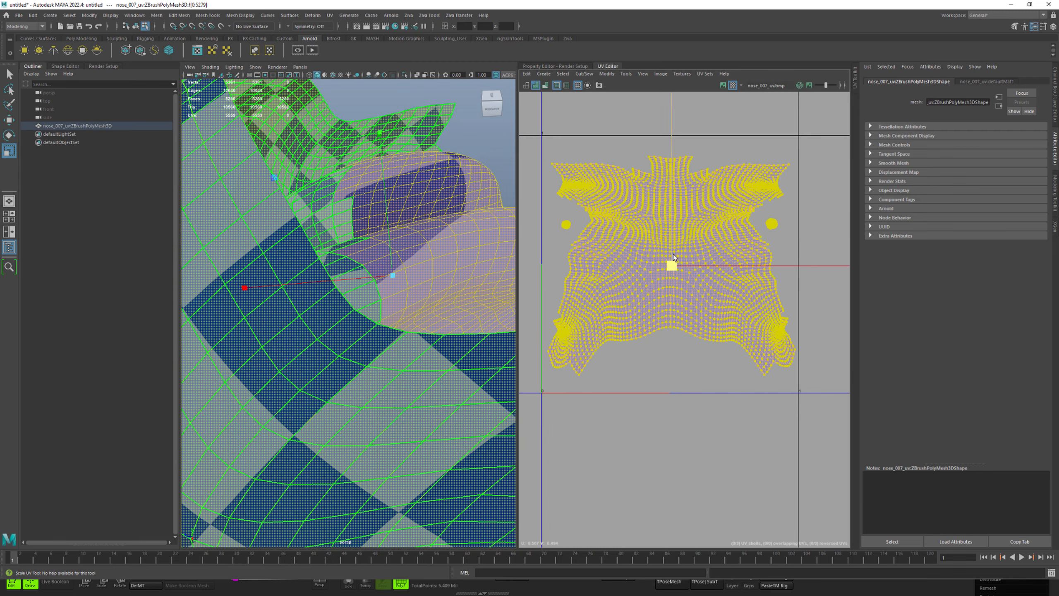
drag(672, 268, 672, 265)
key(q)
Examine the UV layout within its tile and the checker distribution on the nose, ending in the front view
alt+middle_drag(792, 275, 773, 317)
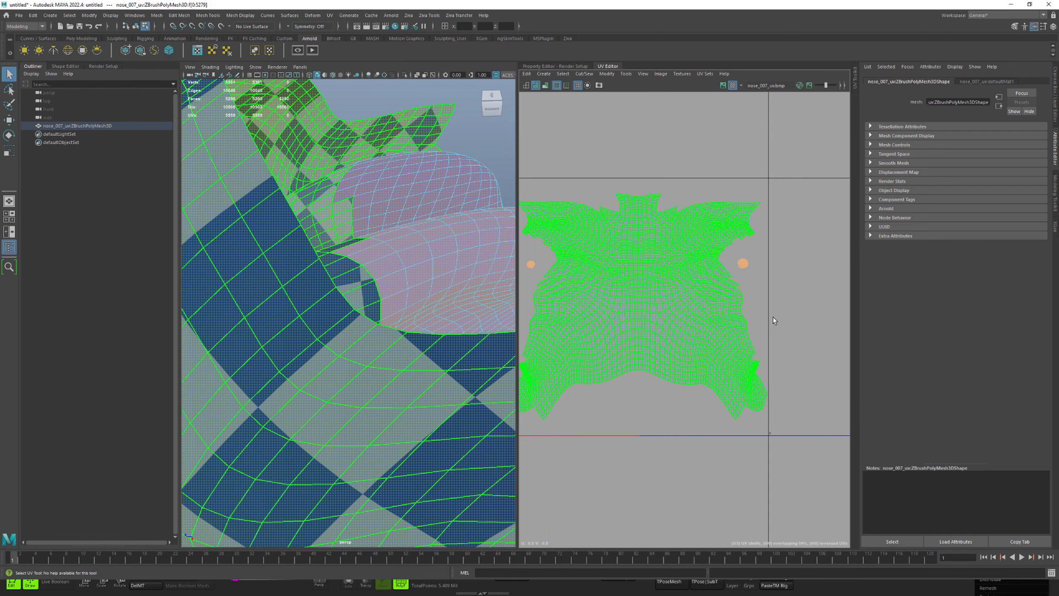
alt+middle_drag(692, 328, 728, 298)
alt+right_drag(728, 299, 575, 234)
alt+right_drag(354, 318, 298, 293)
alt+drag(298, 294, 363, 311)
scroll(362, 312, up, 3)
double_click(337, 319)
right_drag(383, 289, 410, 254)
click(409, 128)
alt+drag(388, 217, 421, 223)
click(375, 267)
alt+right_drag(367, 233, 417, 201)
alt+drag(354, 176, 407, 172)
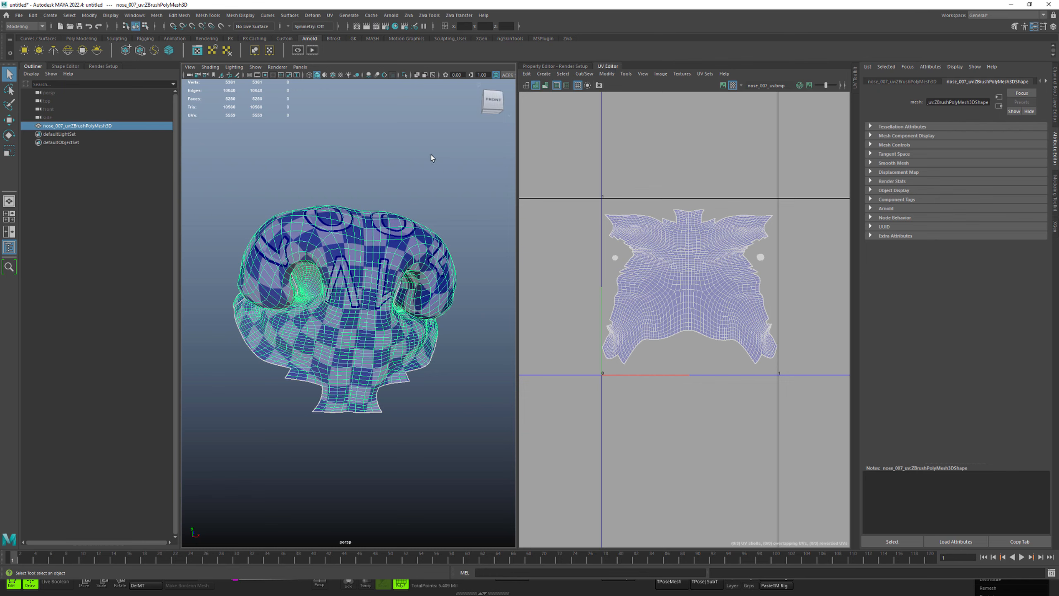
click(493, 100)
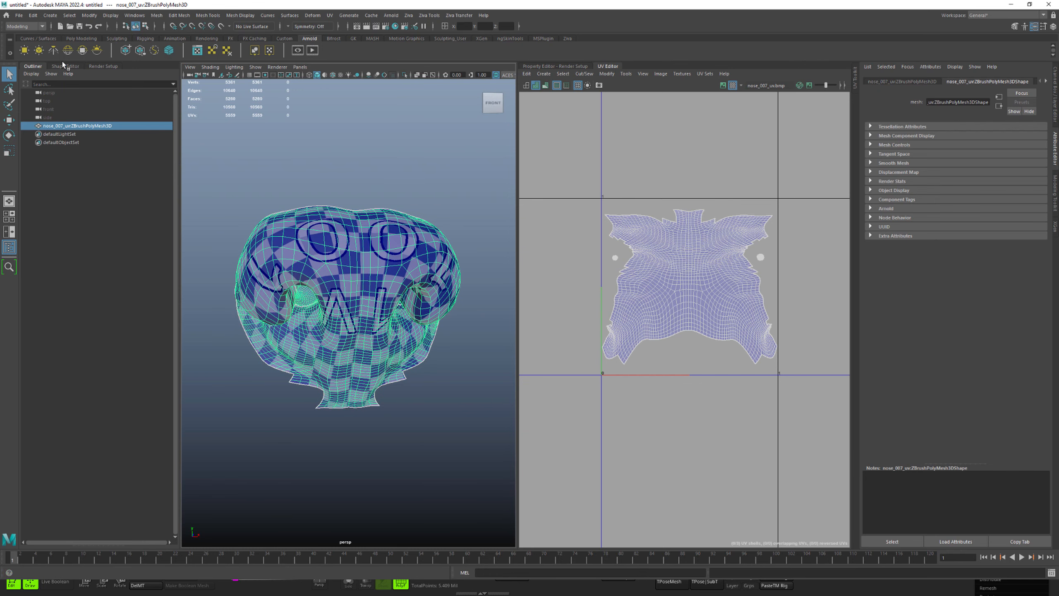
Export the selected nose mesh as nose_008_uv.obj into the ztl folder
click(284, 38)
click(46, 48)
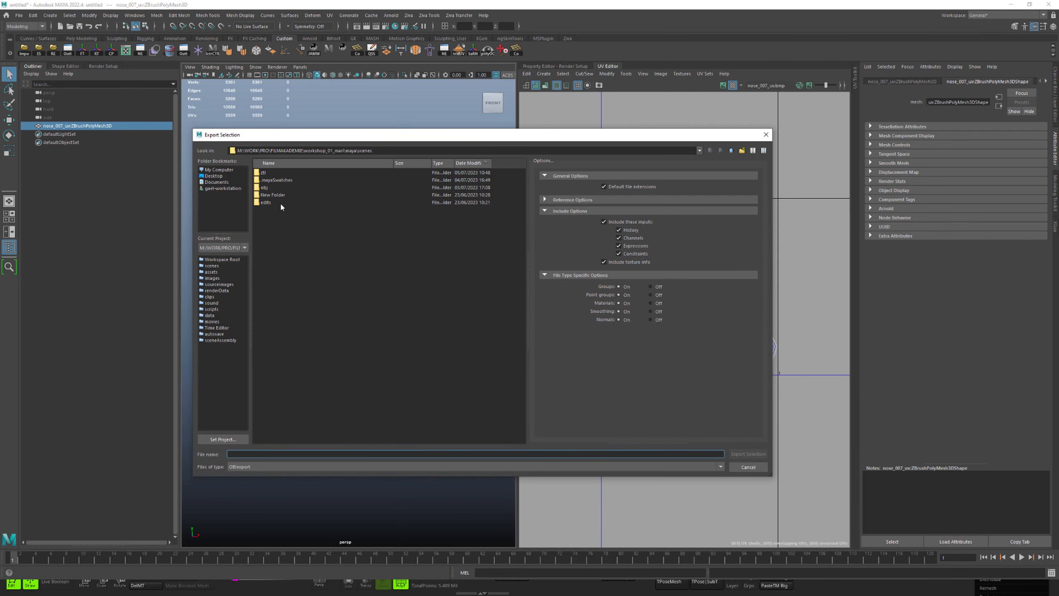
double_click(263, 172)
click(278, 172)
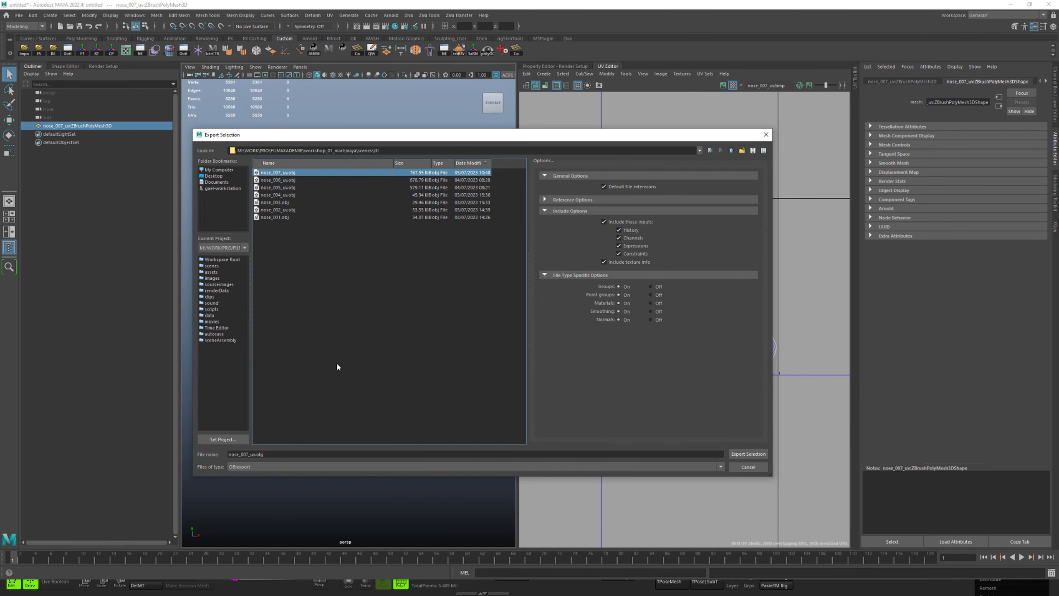
click(258, 455)
key(BackSpace)
text(8)
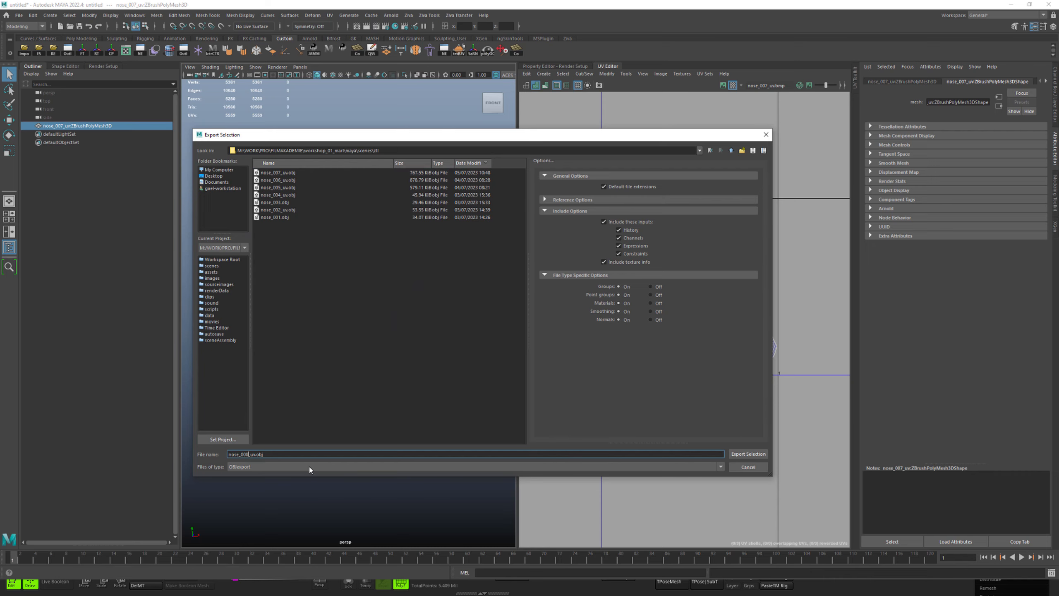
key(Return)
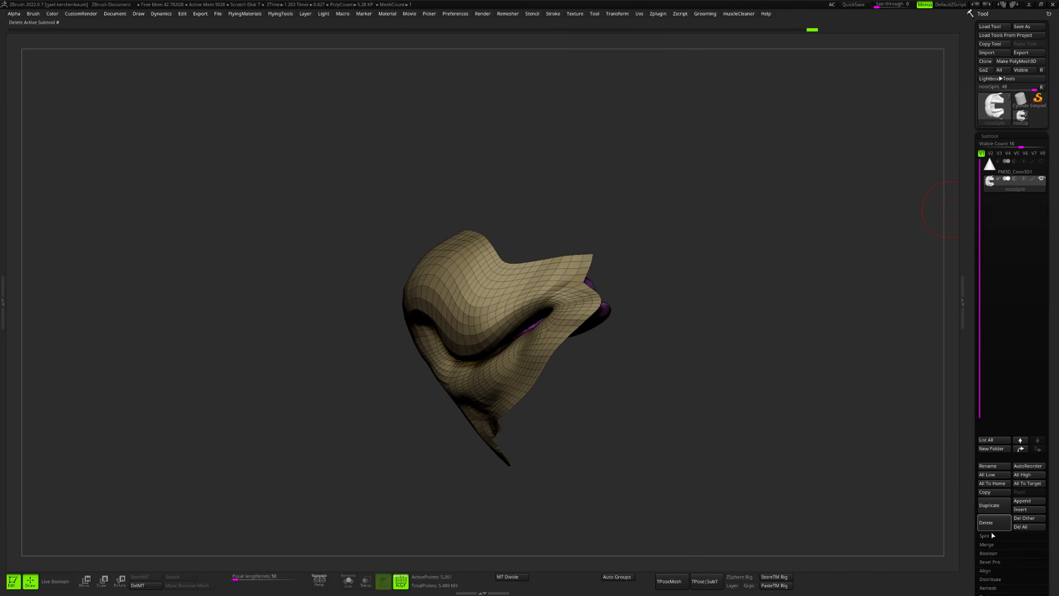
Switch to ZBrush, append a sphere subtool and replace it with the imported nose_008_uv.obj, viewed from the front
click(1028, 501)
click(778, 437)
click(991, 53)
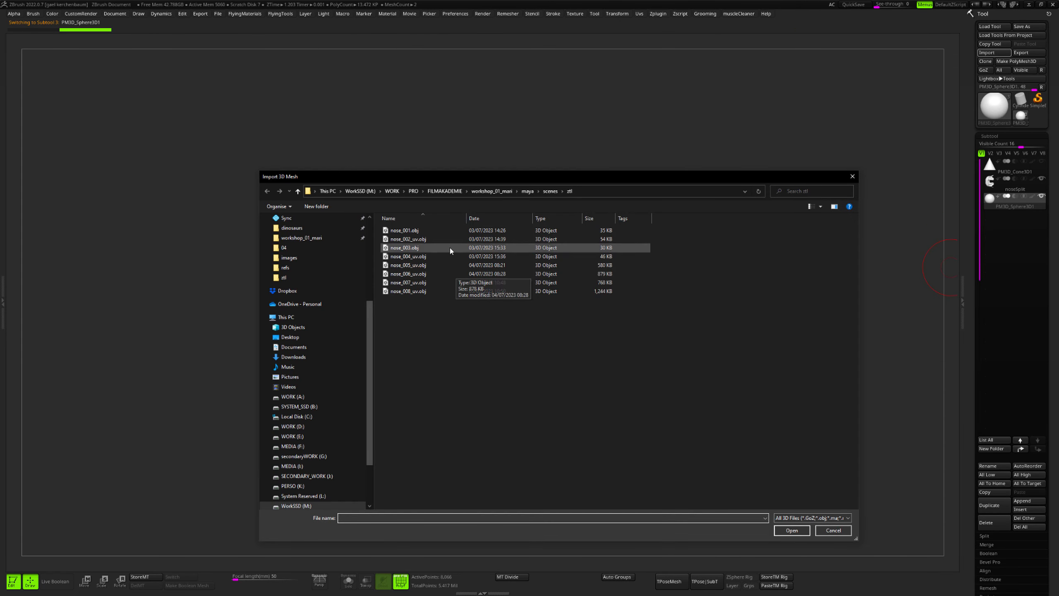
click(444, 291)
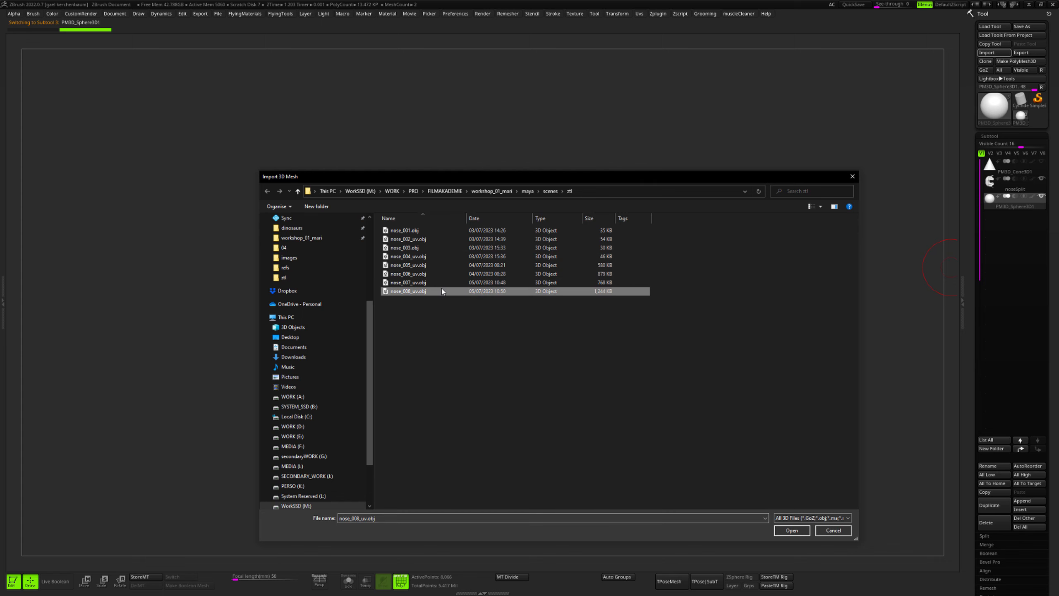
double_click(442, 288)
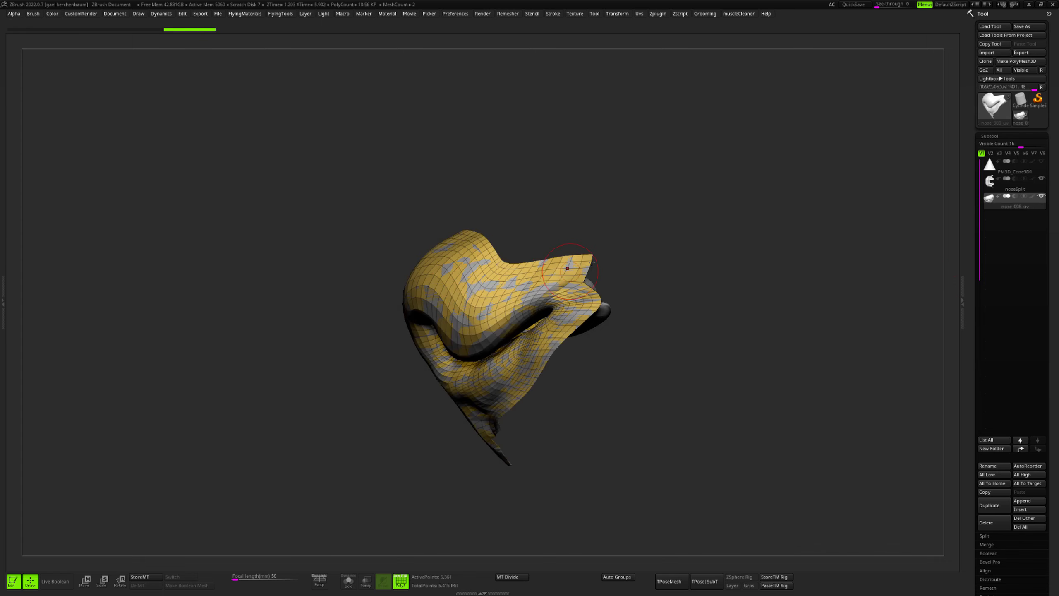
key(f)
drag(648, 224, 922, 218)
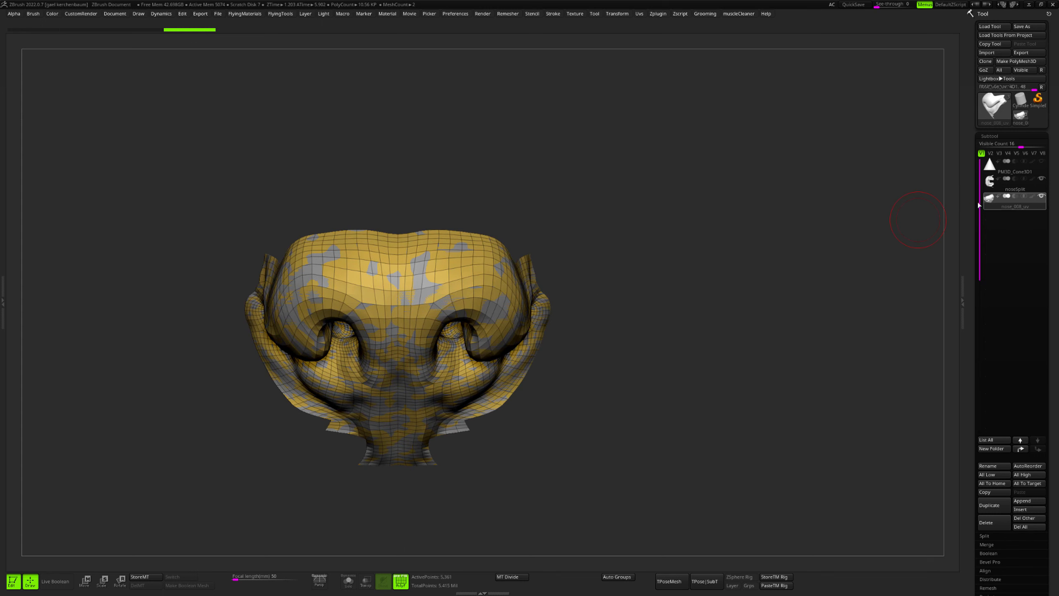
Copy the UVs from the imported nose_008_uv subtool and paste them onto the noseSplit subtool
mouse_move(1026, 207)
mouse_move(1015, 185)
click(652, 16)
click(1015, 184)
click(664, 14)
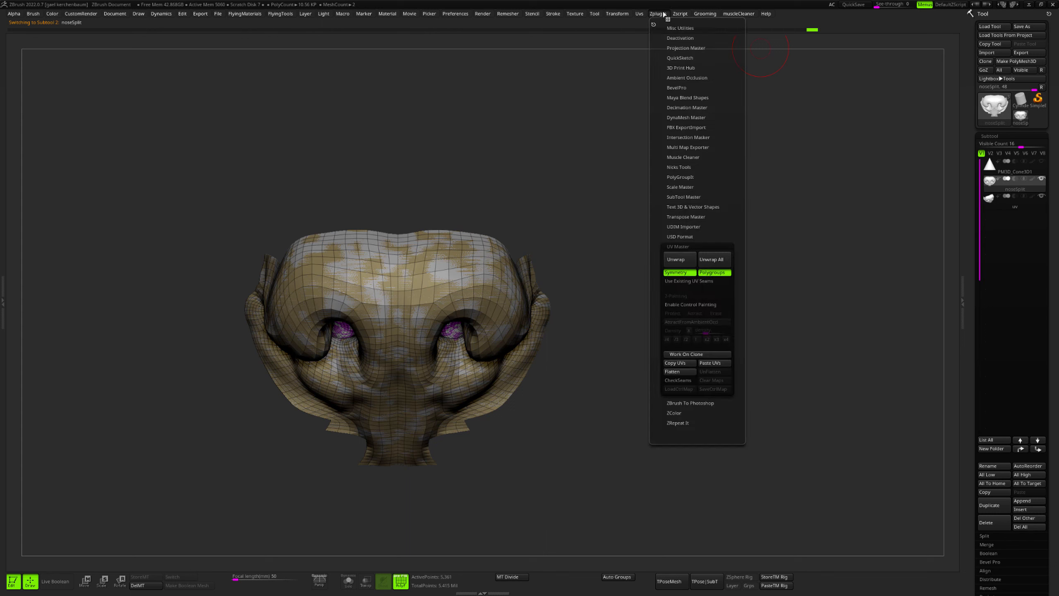
click(715, 363)
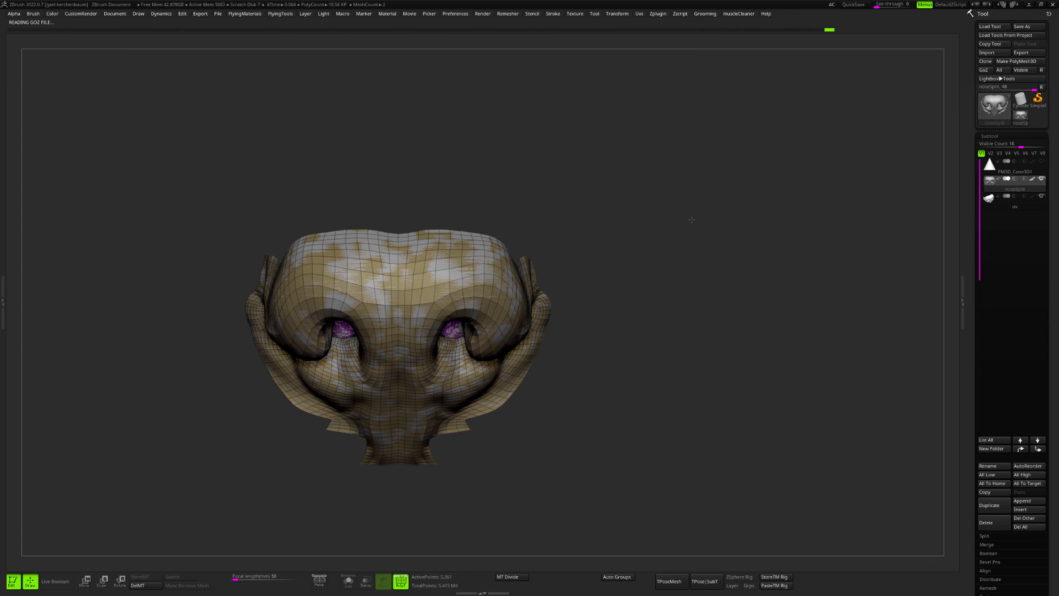
Apply a checker texture map to the noseSplit subtool and inspect its new UVs from an angle
key(u)
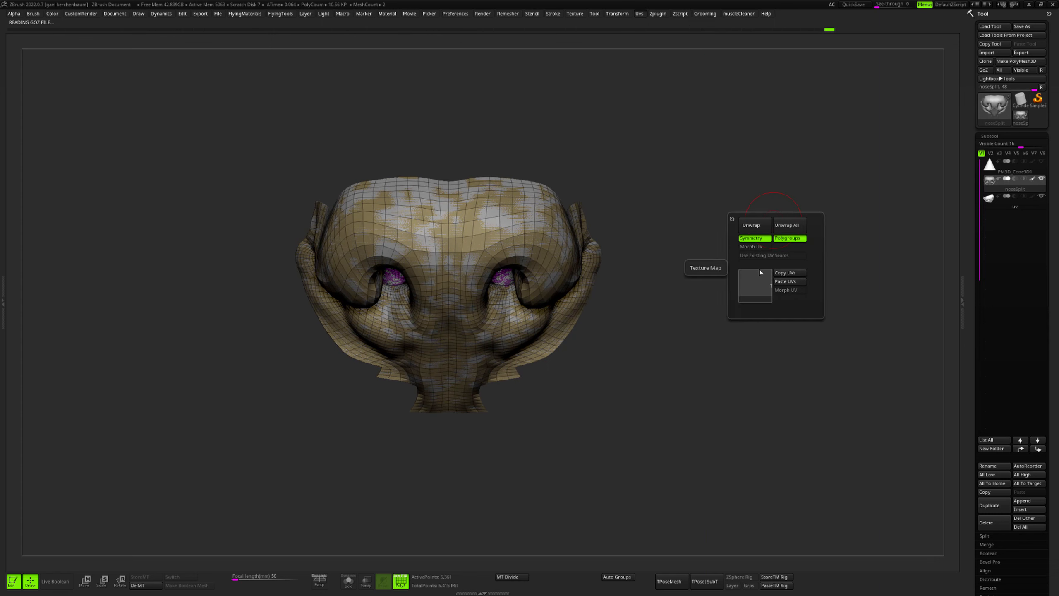
click(757, 279)
click(540, 326)
drag(669, 261, 698, 252)
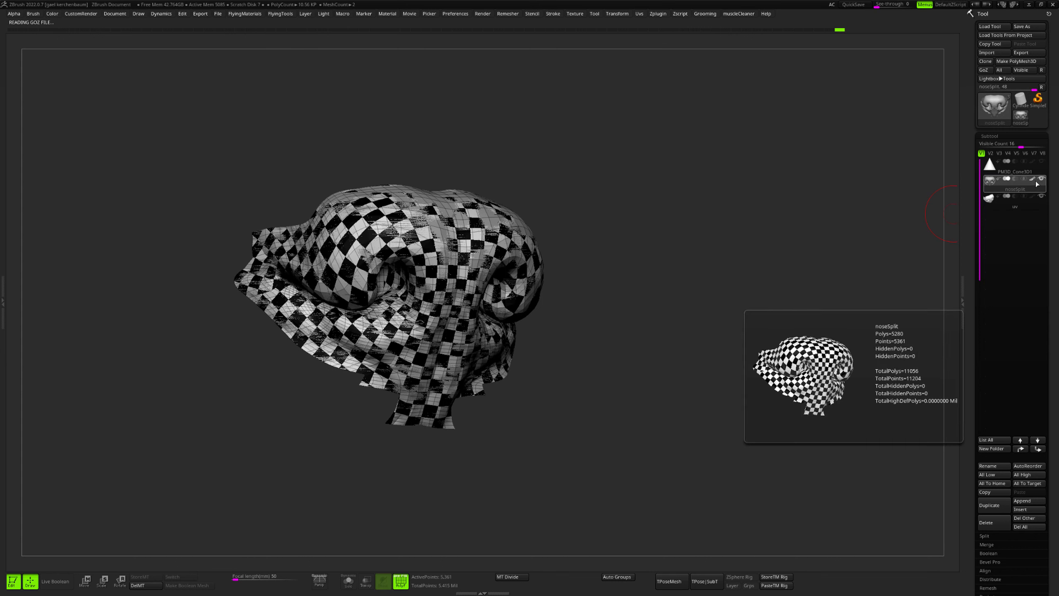
alt+drag(725, 286, 737, 299)
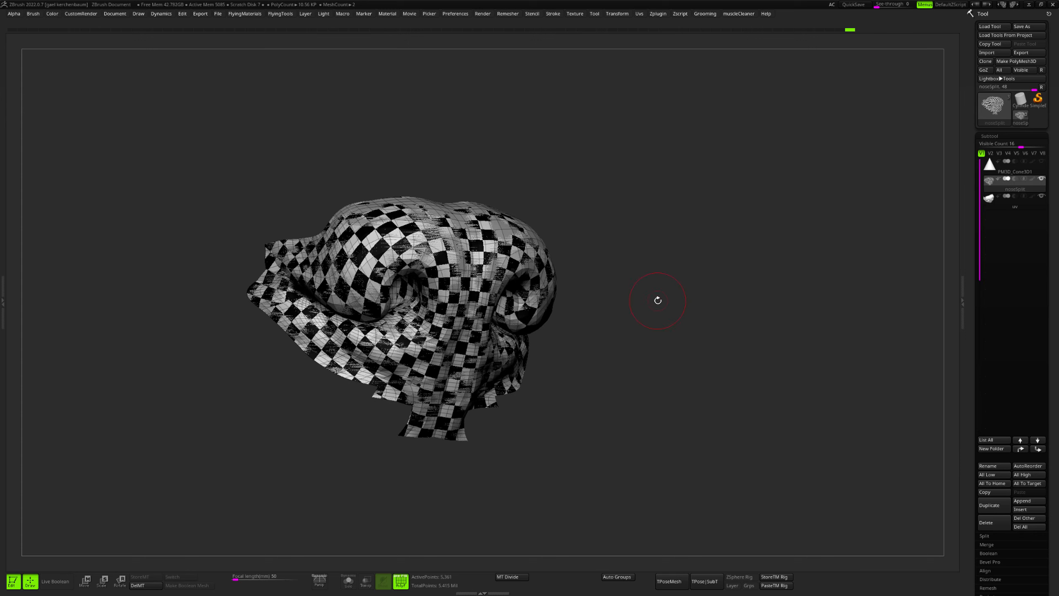
alt+drag(778, 251, 798, 244)
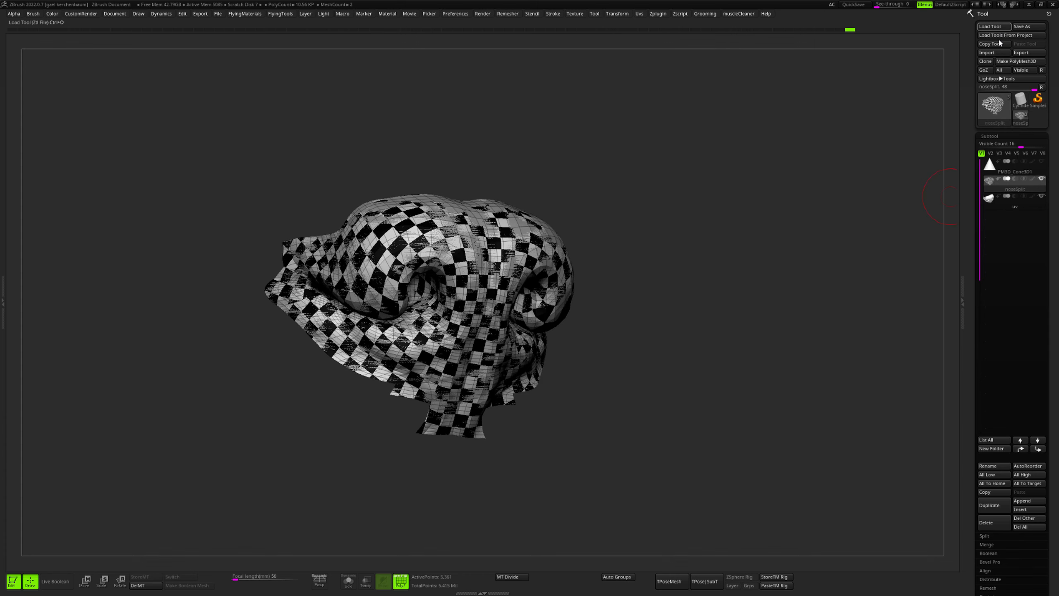
Load the saved tool xolo_011_noseDetails_v02.ztl from the ztl folder
key(ctrl+o)
click(475, 317)
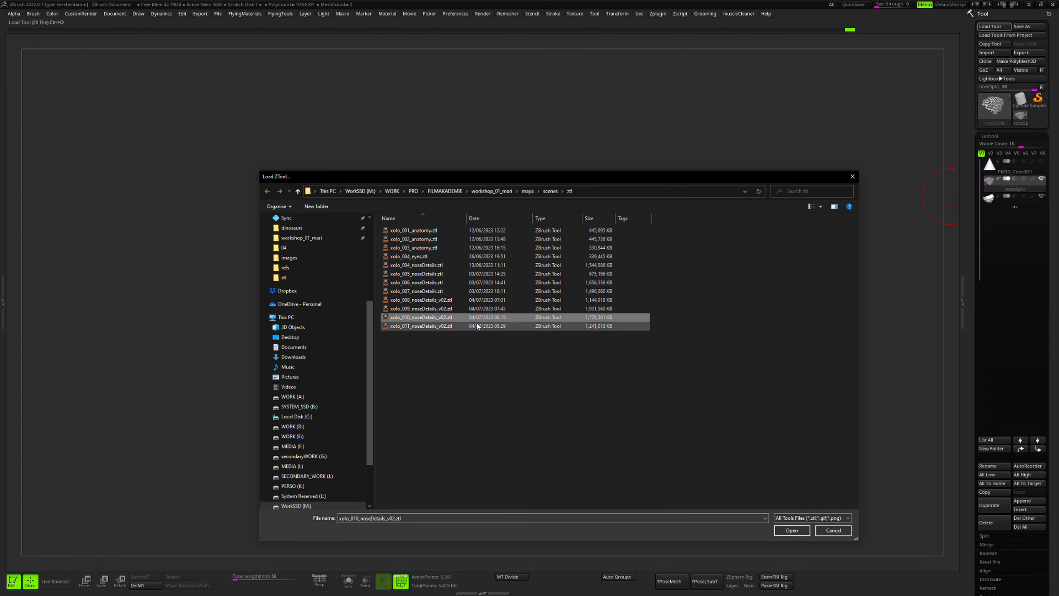
double_click(477, 326)
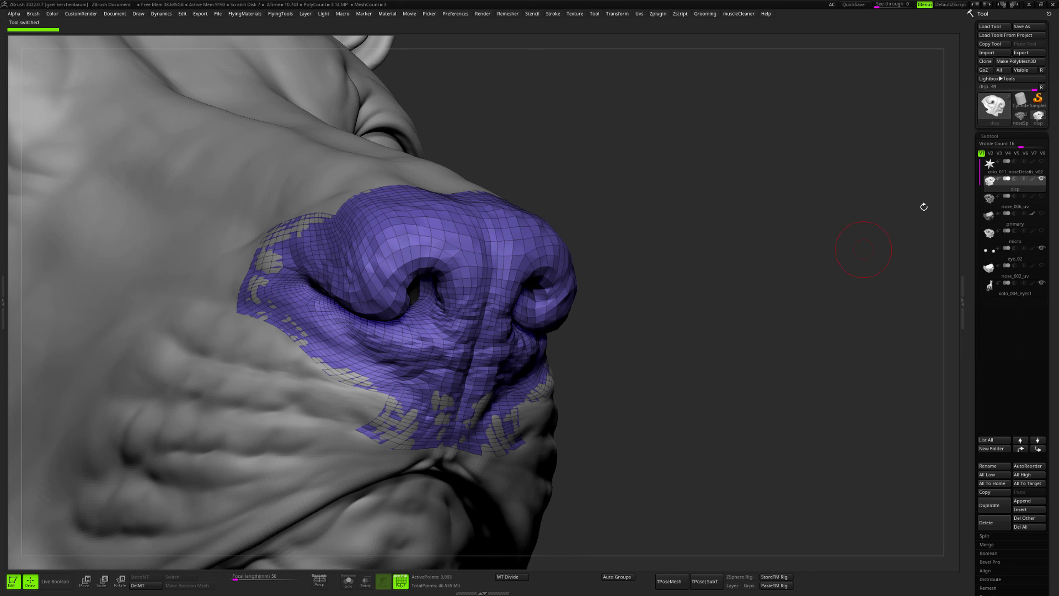
Inspect the disp nose subtool's layers and high-resolution detail, and look through the primary and micro subtools
click(1001, 136)
click(995, 186)
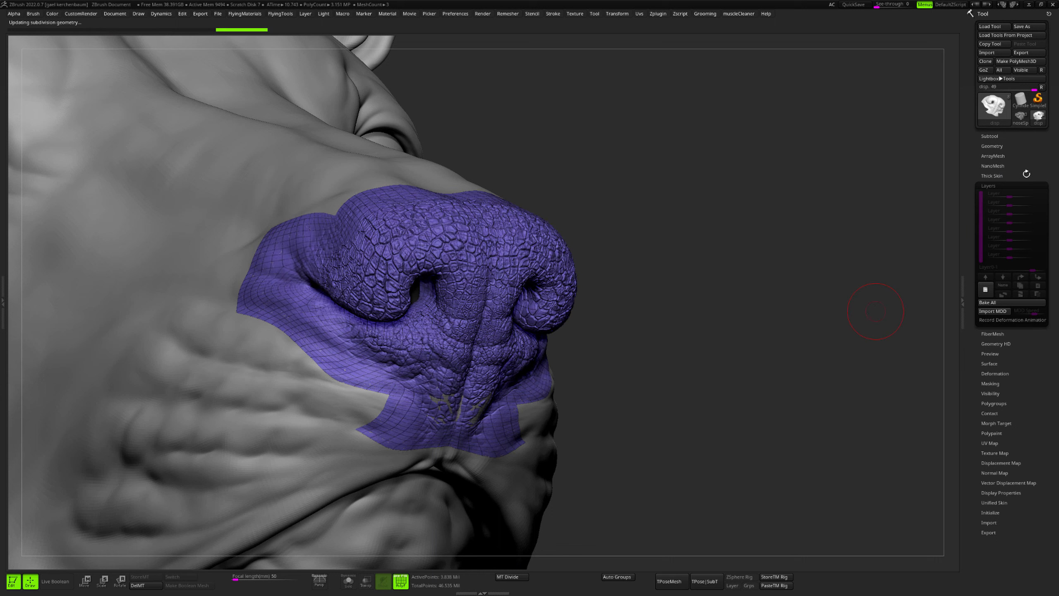
click(1010, 136)
mouse_move(1020, 197)
mouse_move(1019, 217)
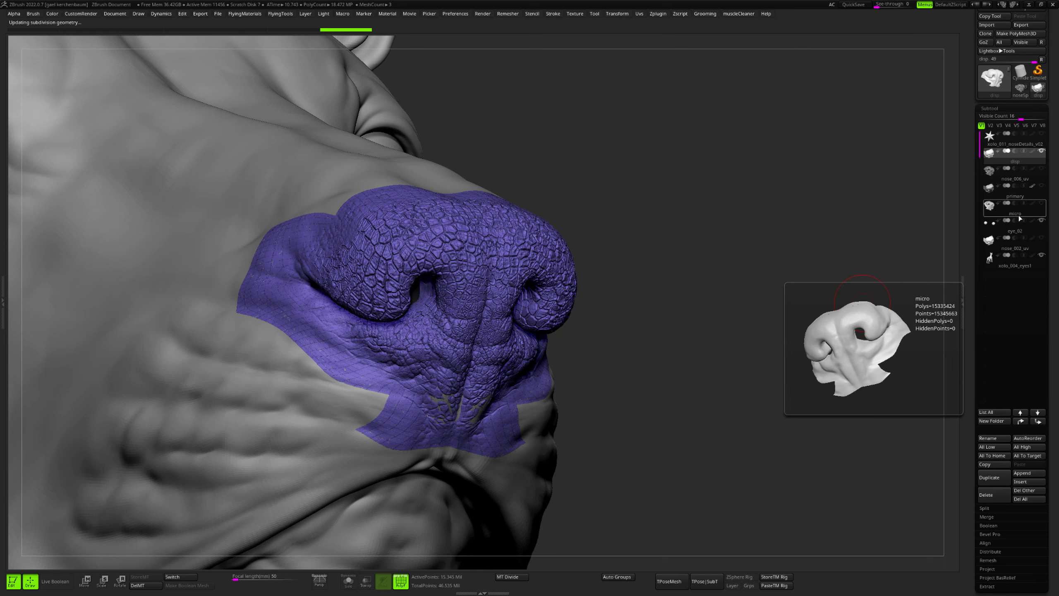
Load the saved tool xolo_010_noseDetails_v02.ztl from the ztl folder
scroll(1019, 208, up, 2)
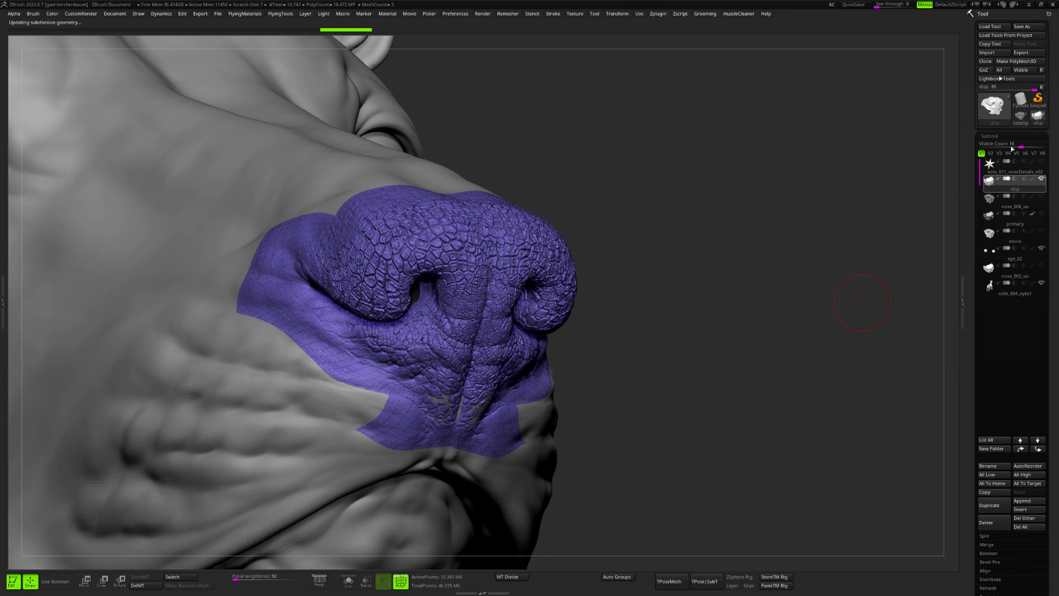
click(989, 26)
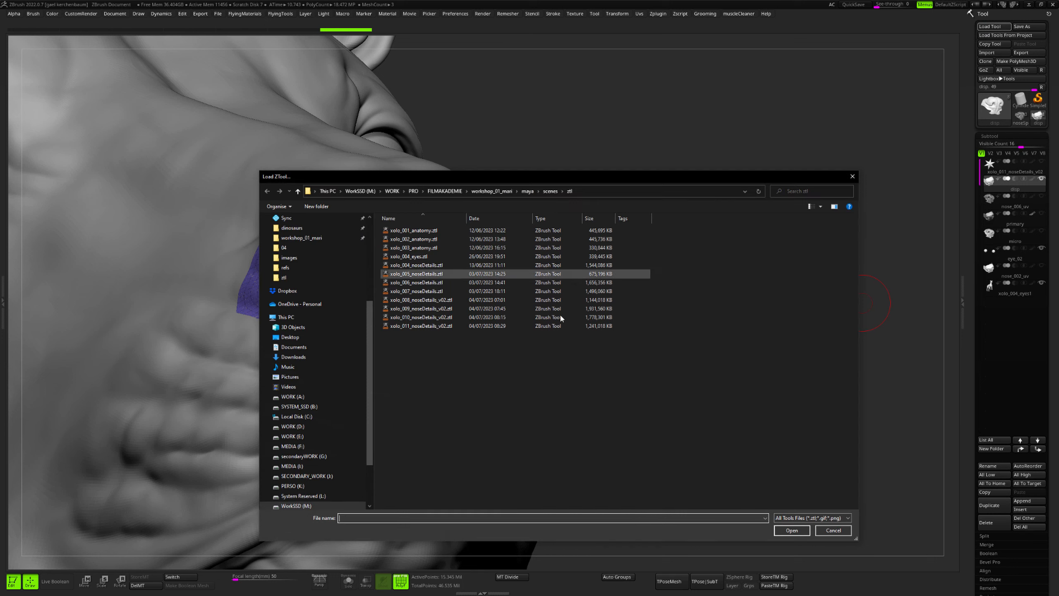
click(542, 317)
click(800, 528)
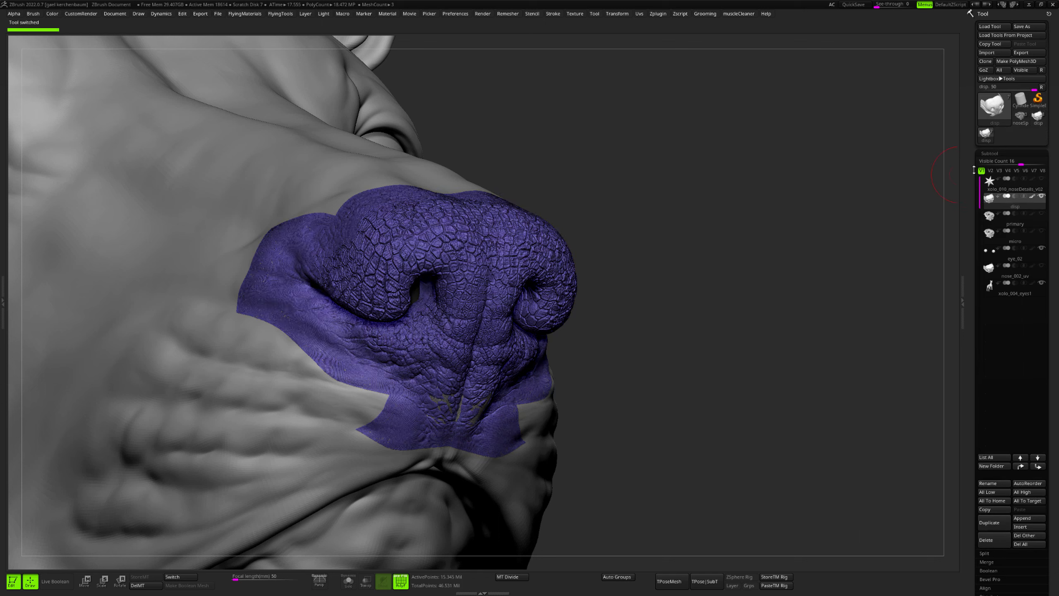
Show the disp subtool's layers, isolate the subtool without its polyframe, and frame the nose from the front
click(996, 152)
click(989, 203)
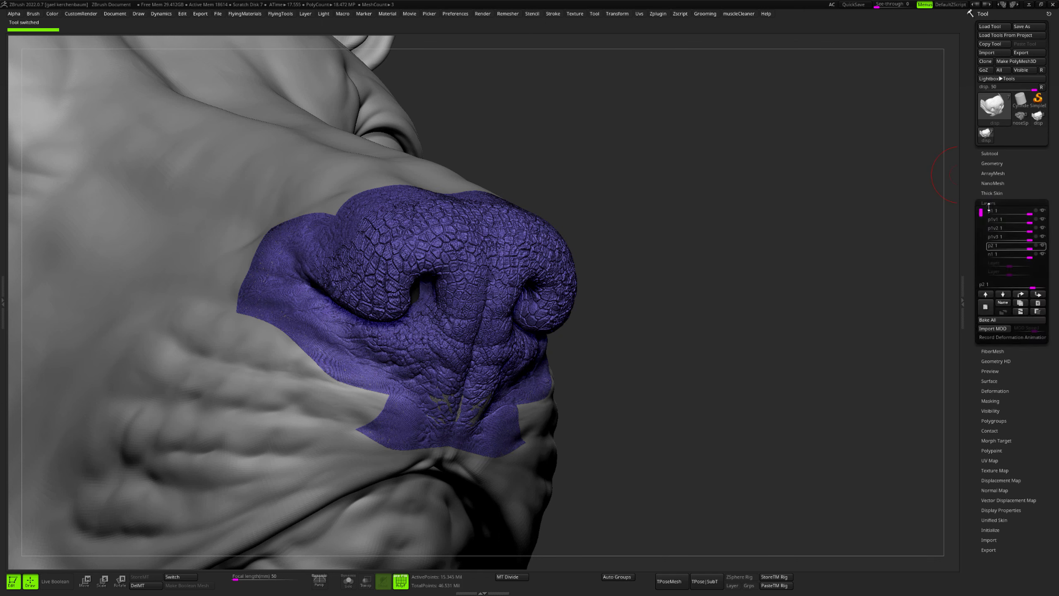
key(alt+s)
key(shift+f)
shift+drag(792, 311, 773, 303)
key(f)
key(f)
mouse_move(756, 298)
ctrl+right_down()
mouse_move(725, 301)
mouse_move(737, 269)
mouse_move(762, 267)
mouse_move(699, 296)
ctrl+right_up()
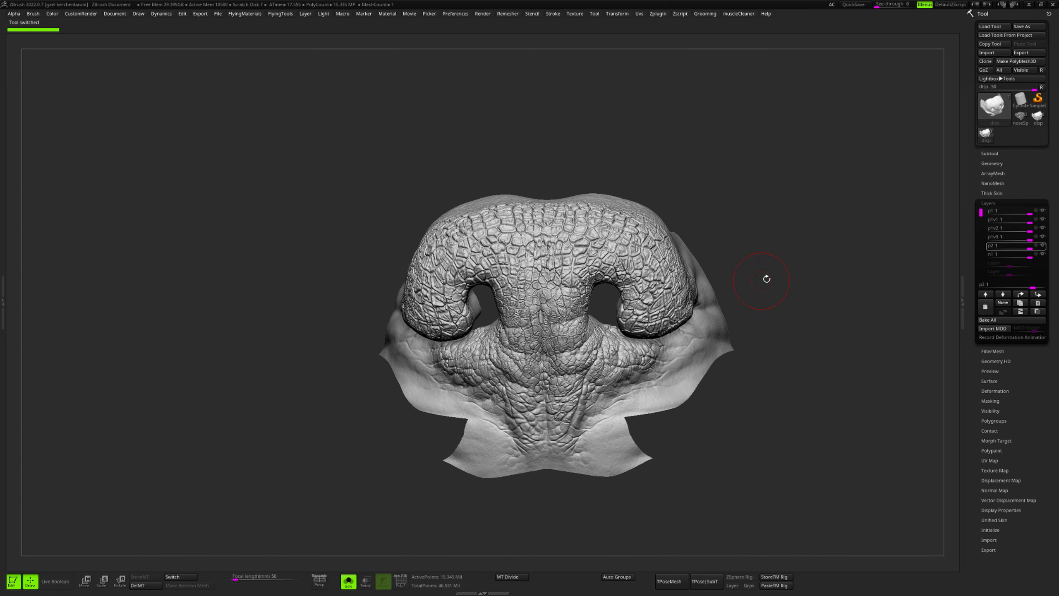
alt+right_drag(802, 270, 724, 285)
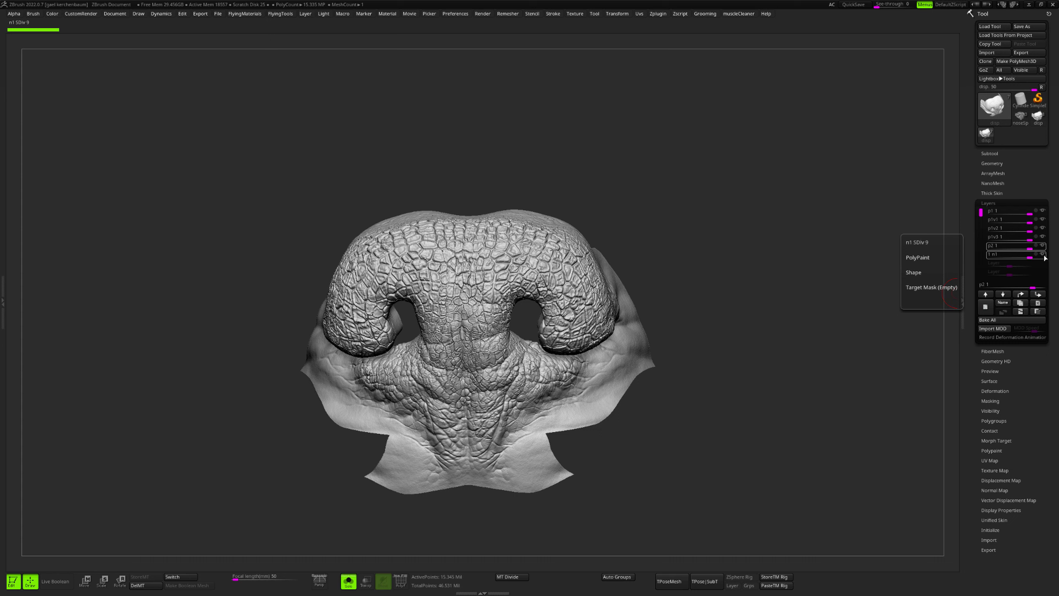
Switch to the noseSplit tool and turn off its checker texture map
click(1020, 121)
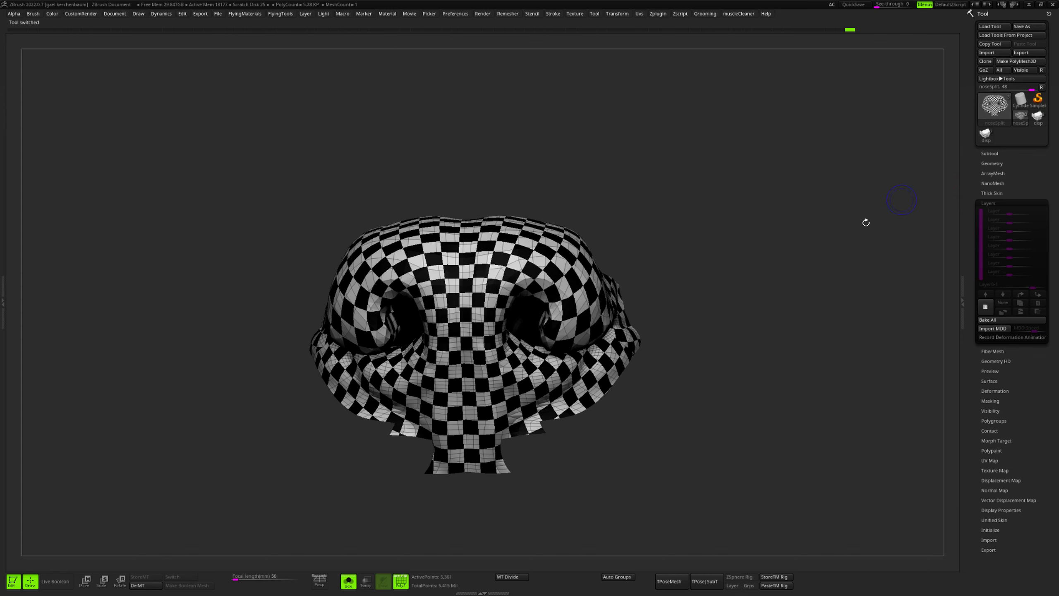
key(u)
click(781, 322)
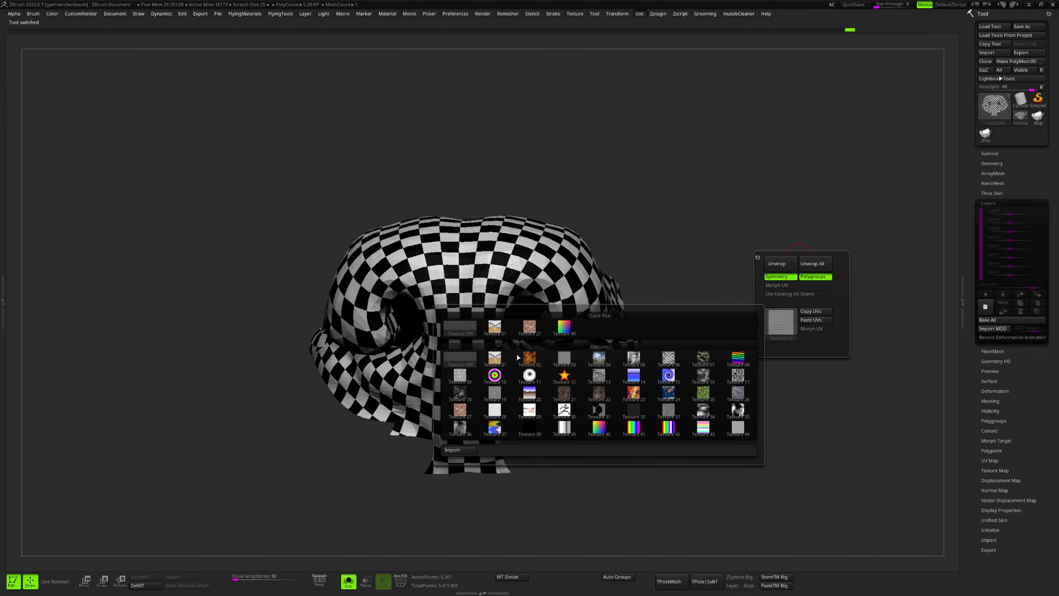
click(437, 459)
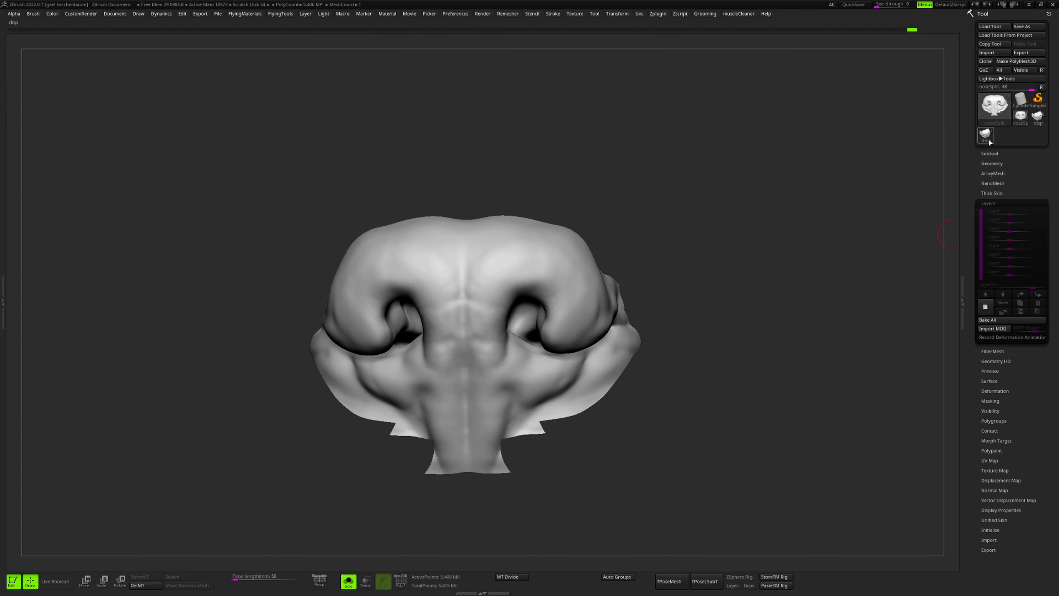
Return to the layered disp tool and hide layers n1, p2, p1v3, p1v2, p1v1 and p1 one by one
click(990, 139)
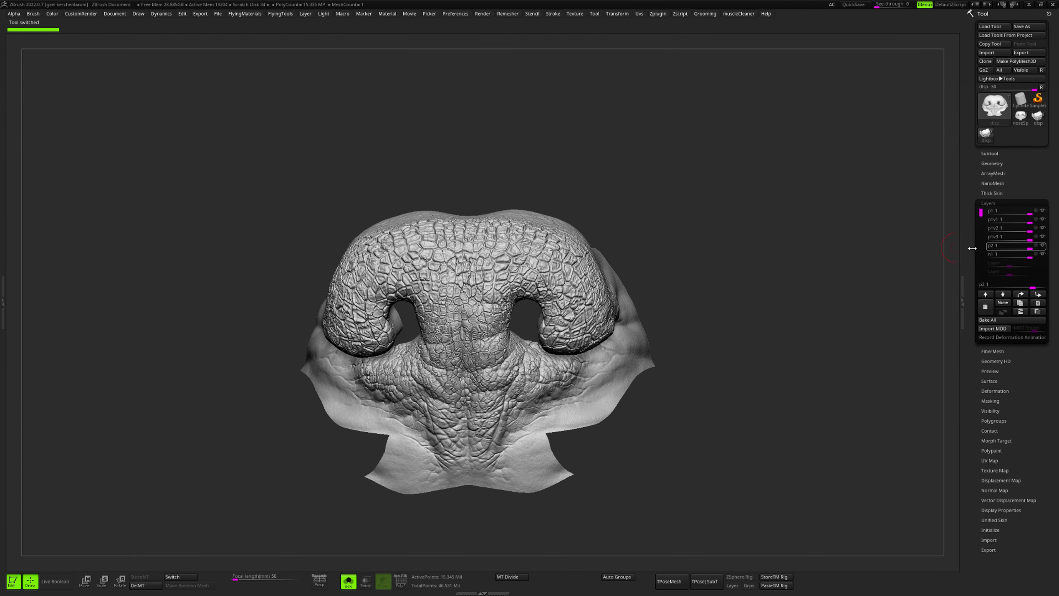
click(1045, 257)
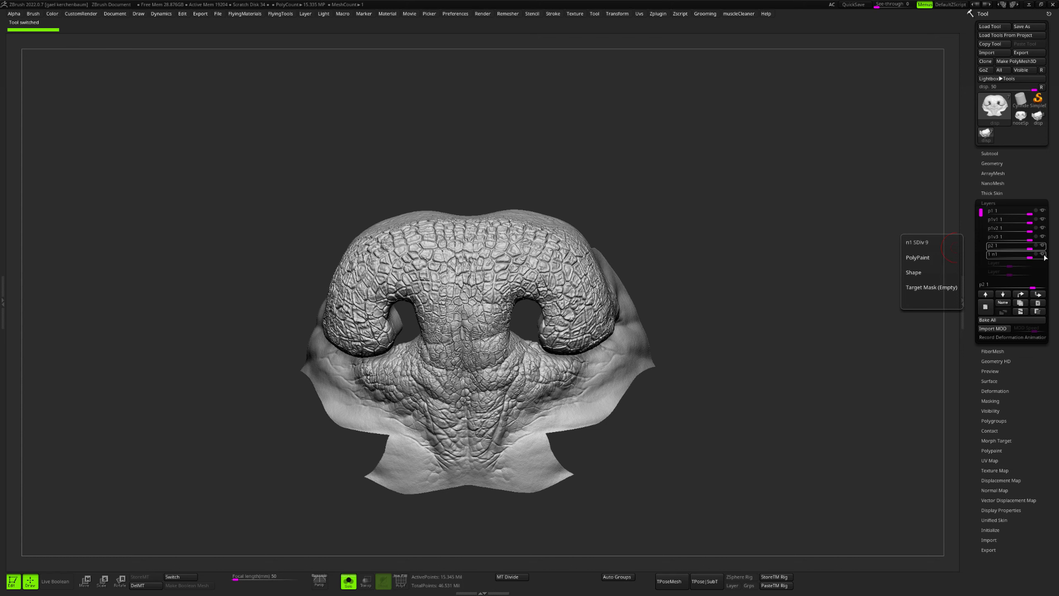
click(1045, 250)
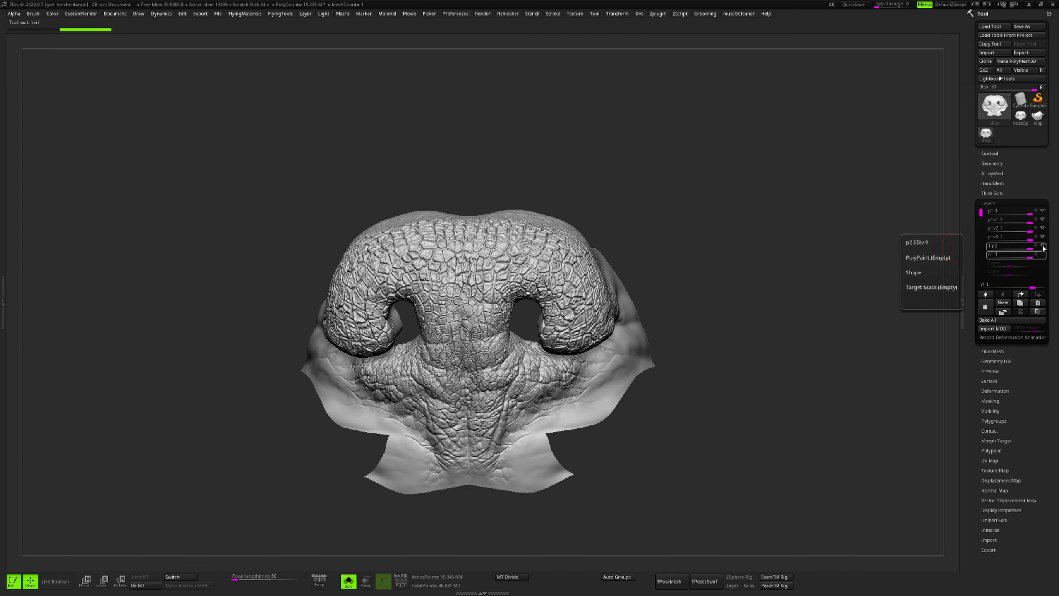
click(1043, 238)
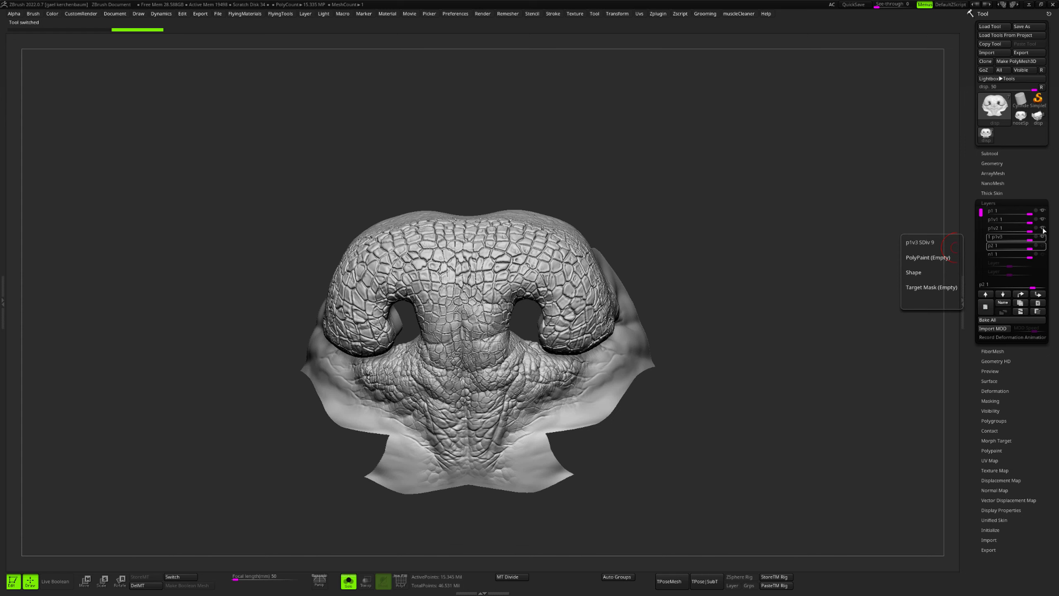
click(1043, 230)
click(1043, 221)
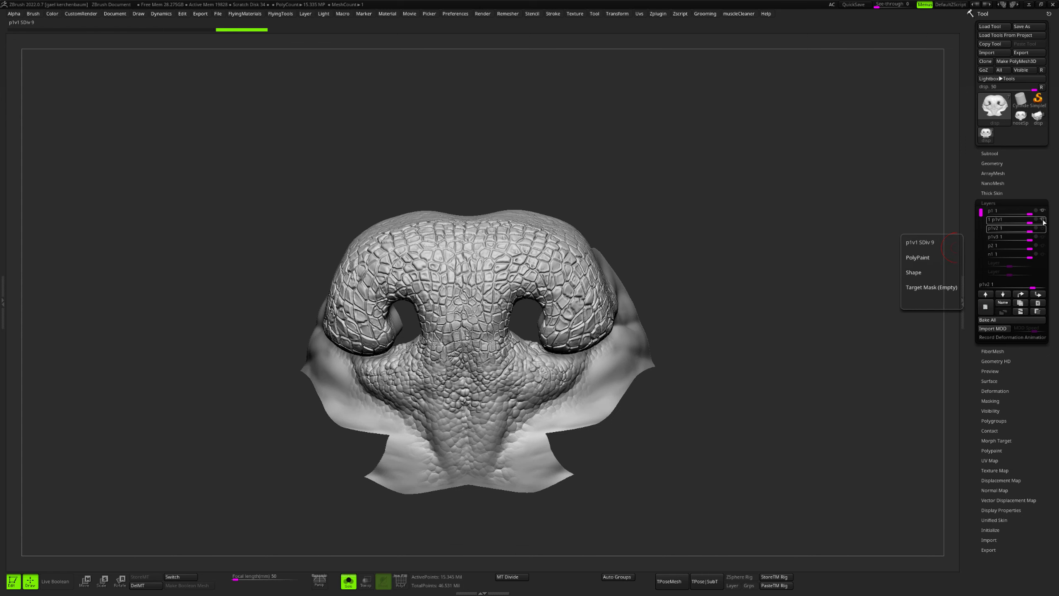
click(1044, 212)
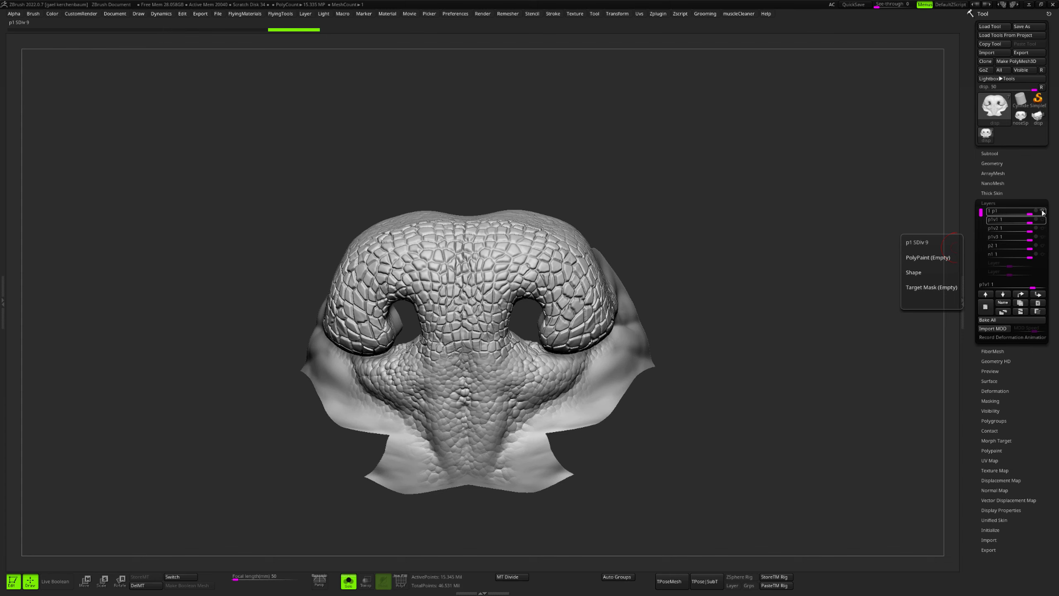
click(1043, 213)
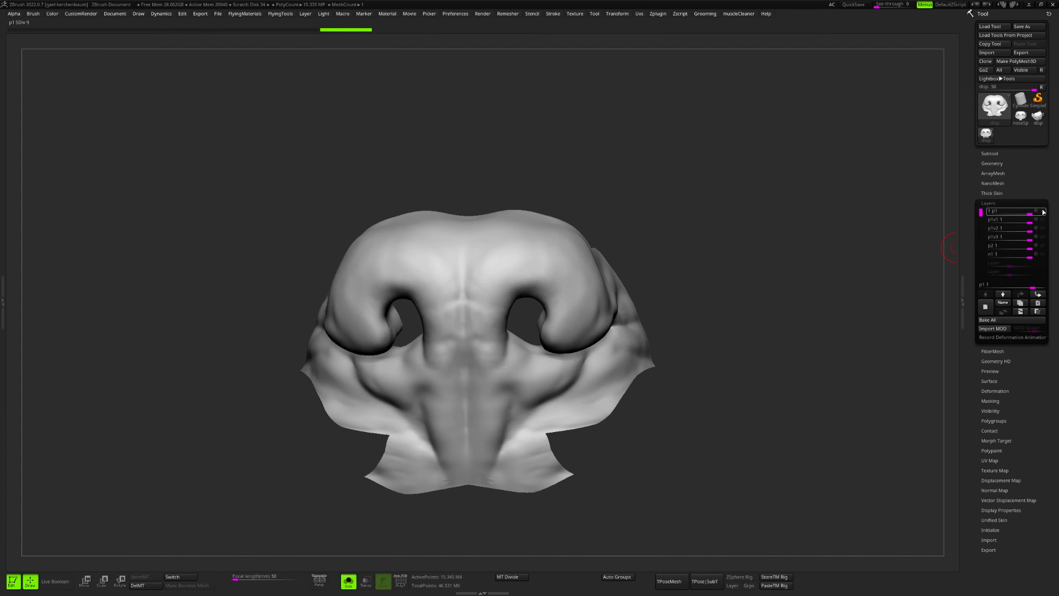
Examine the bare nose from an angle and show layers p1, p1v1, p1v2, p1v3 and p2 one after another
mouse_move(769, 386)
mouse_down()
mouse_move(761, 404)
mouse_move(804, 379)
mouse_up()
mouse_move(769, 263)
mouse_down()
mouse_move(781, 270)
mouse_move(771, 260)
mouse_up()
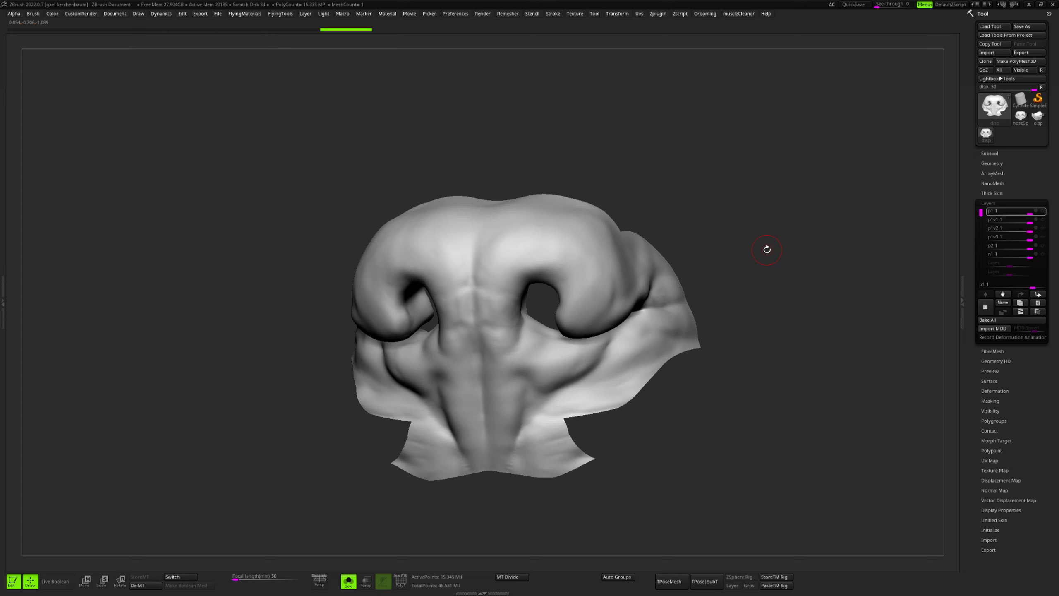
mouse_move(1044, 215)
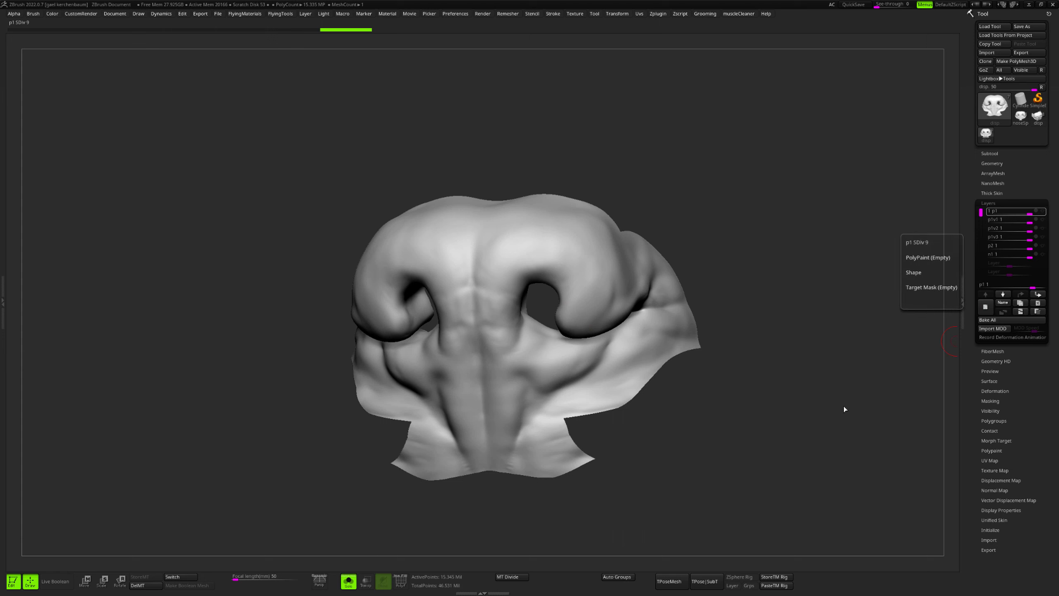
click(1017, 219)
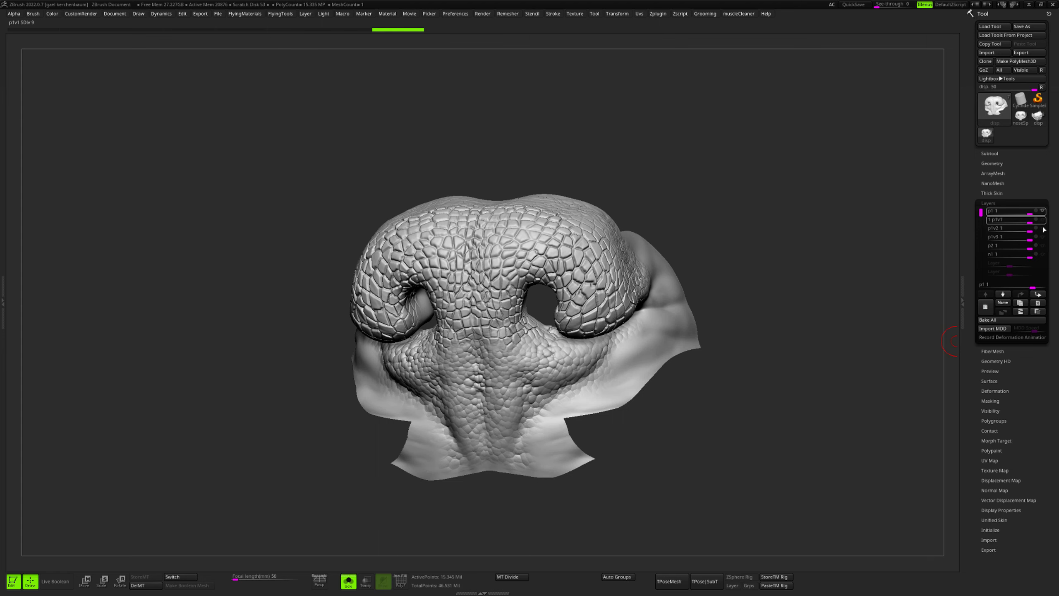
click(1044, 237)
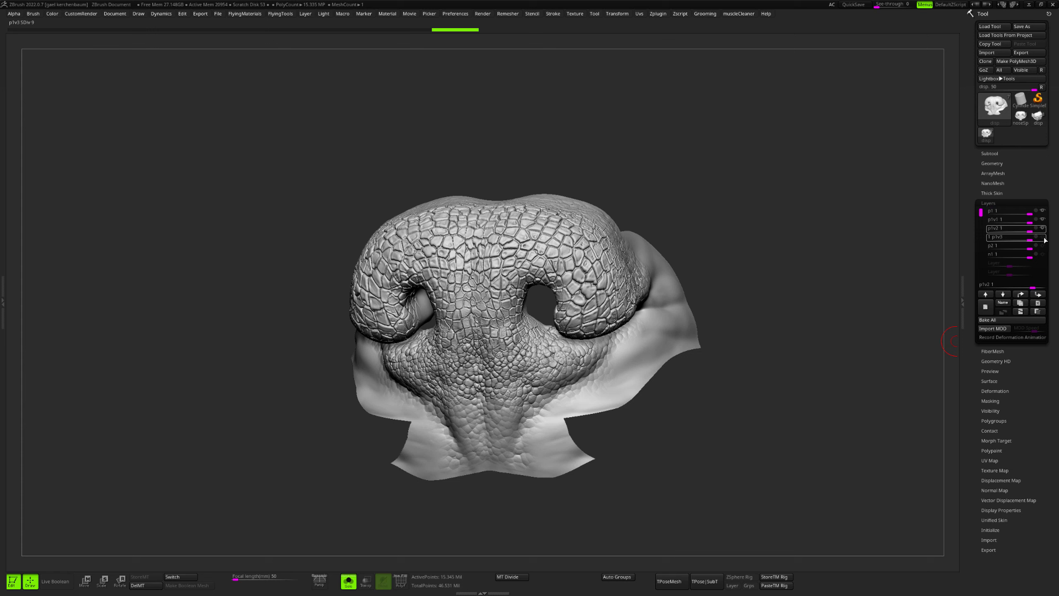
click(1044, 247)
click(1041, 256)
Review the layers from p1 to p2, and hide p2, p1v3, p1v2 and p1v1 to isolate the p1 primary pattern
click(1018, 237)
click(1019, 210)
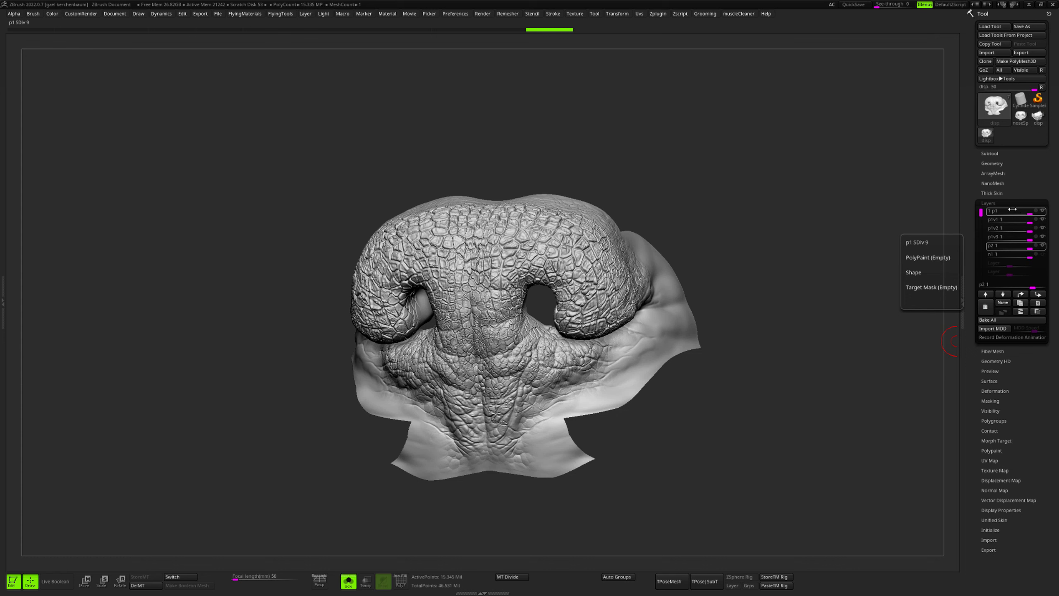
click(1016, 221)
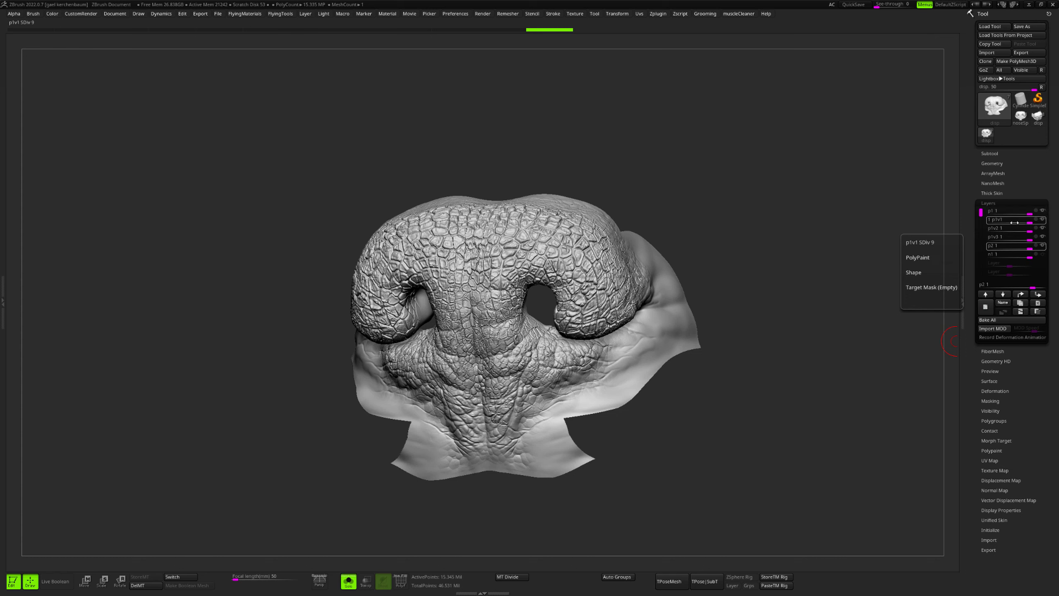
click(1020, 230)
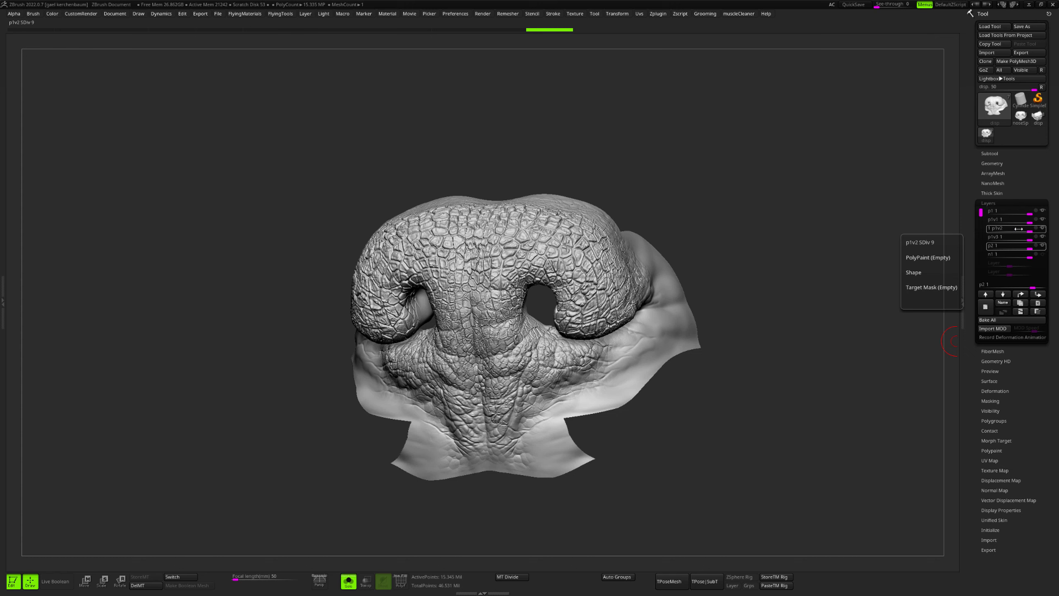
click(1017, 237)
click(1017, 246)
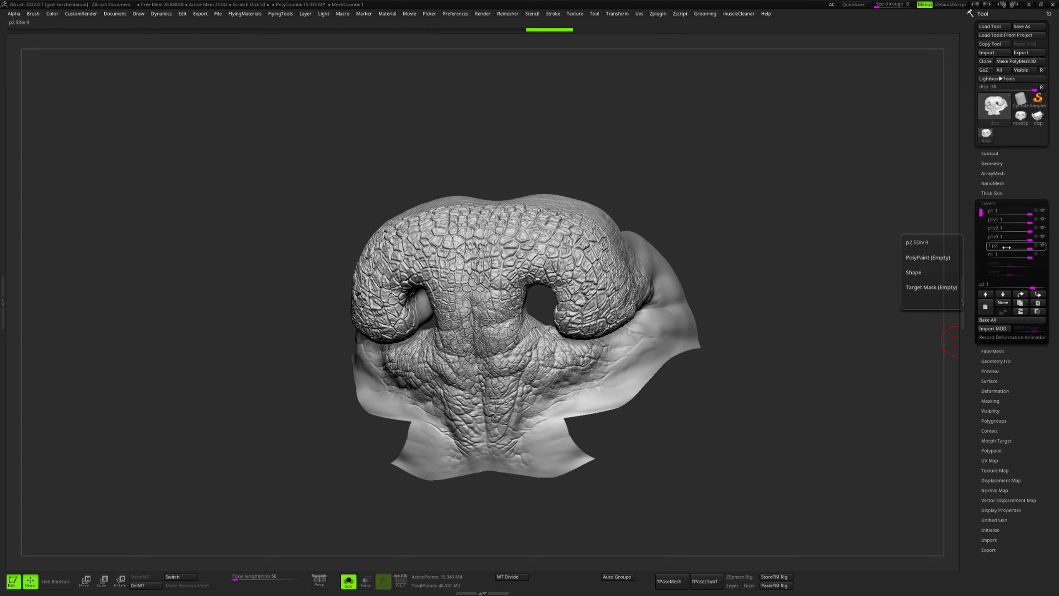
click(1043, 237)
click(1044, 228)
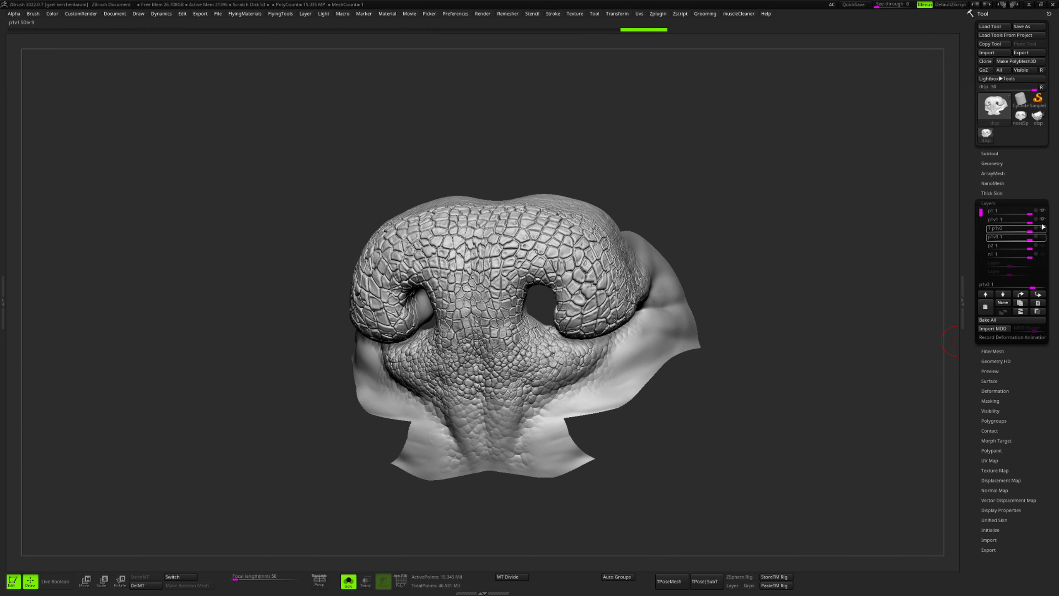
click(1043, 222)
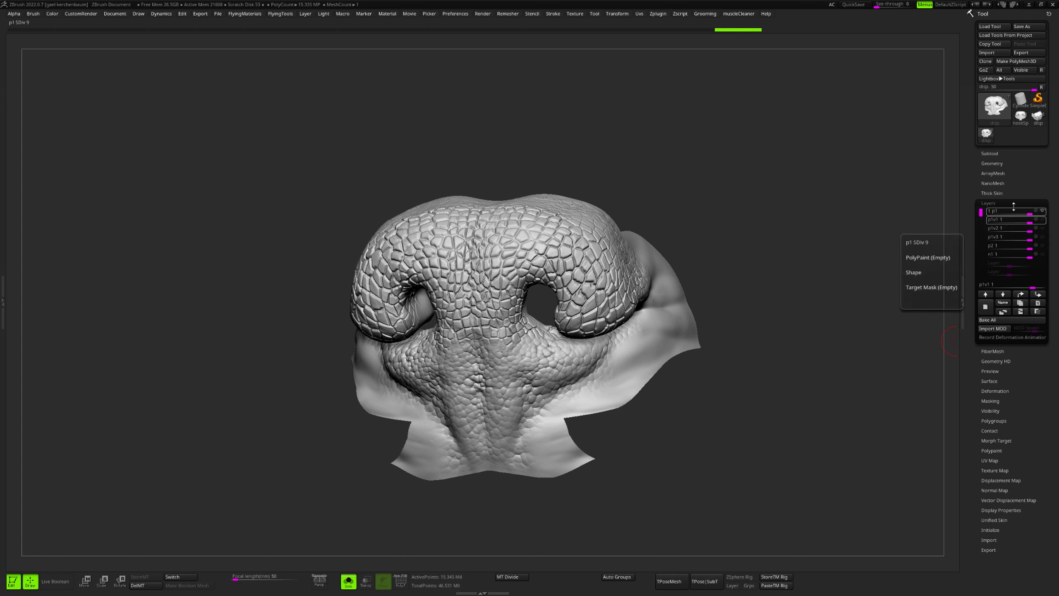
Build the detail back up by showing layers p1v1, p1v2, p1v3, p2 and n1 in order
click(1043, 221)
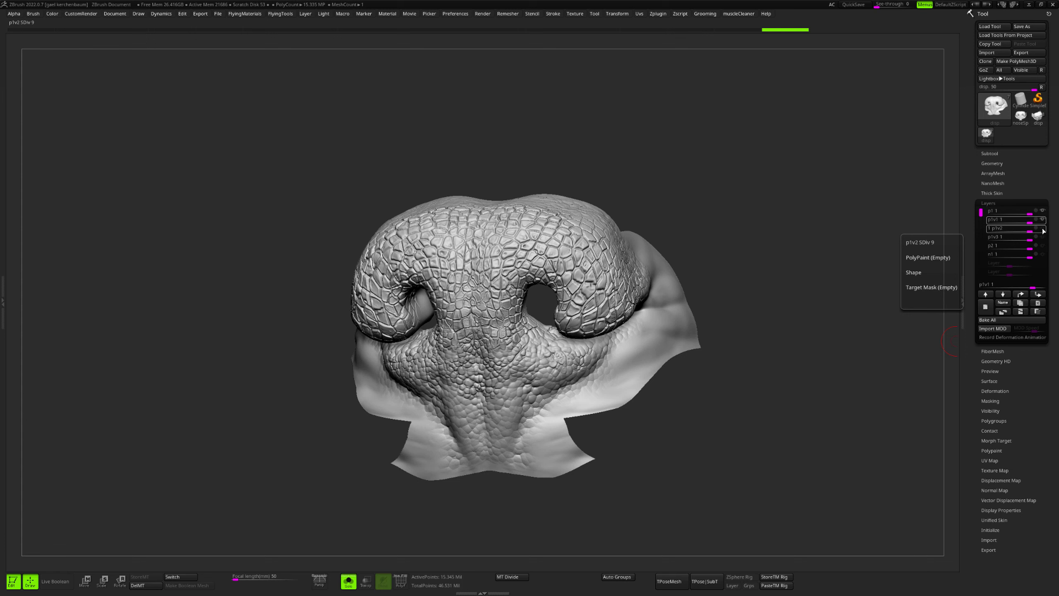
click(1043, 230)
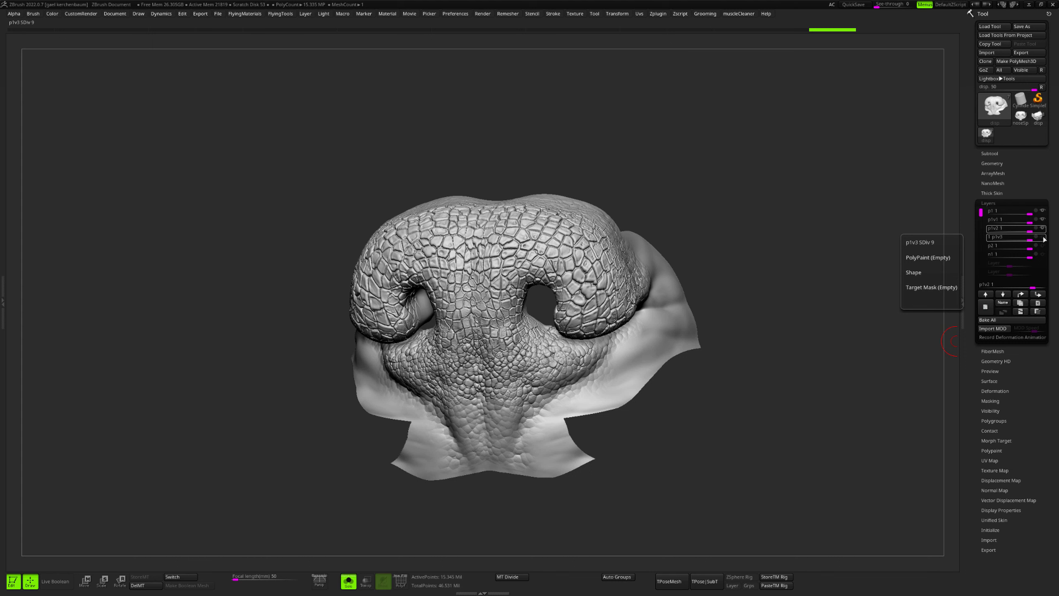
click(1043, 237)
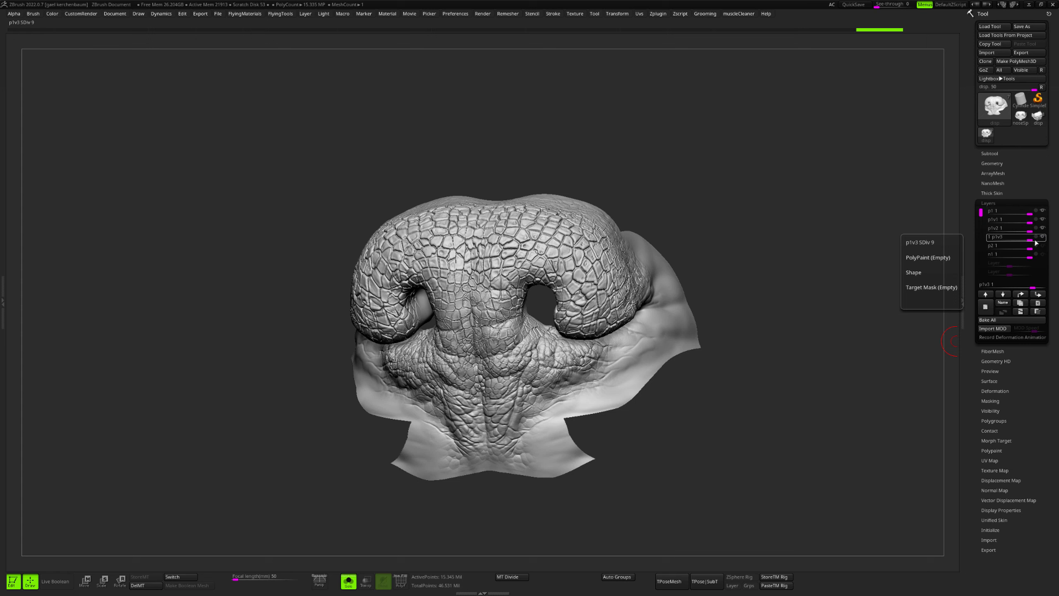
click(1004, 247)
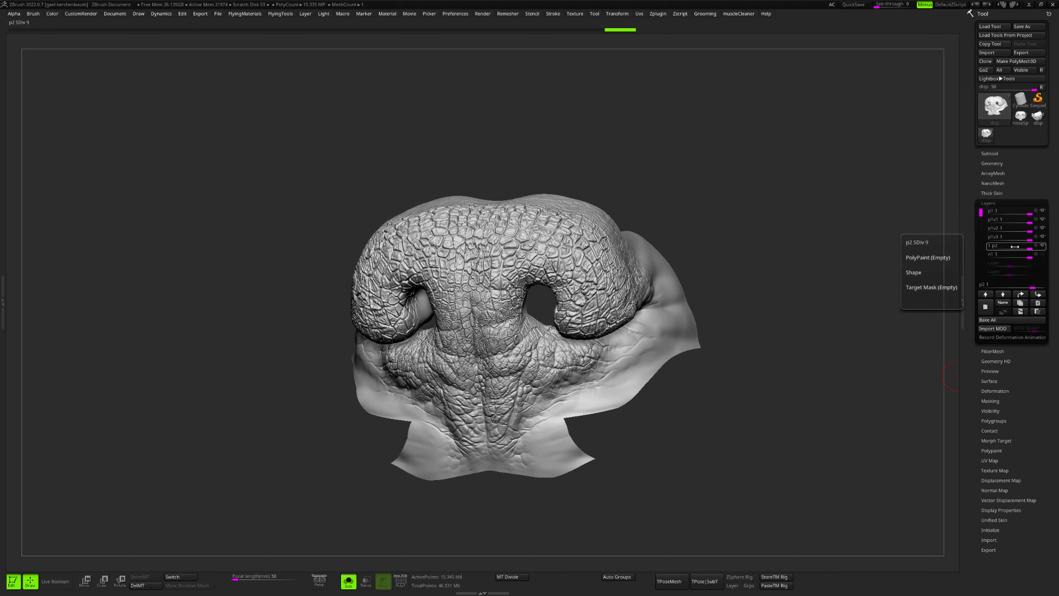
click(1041, 256)
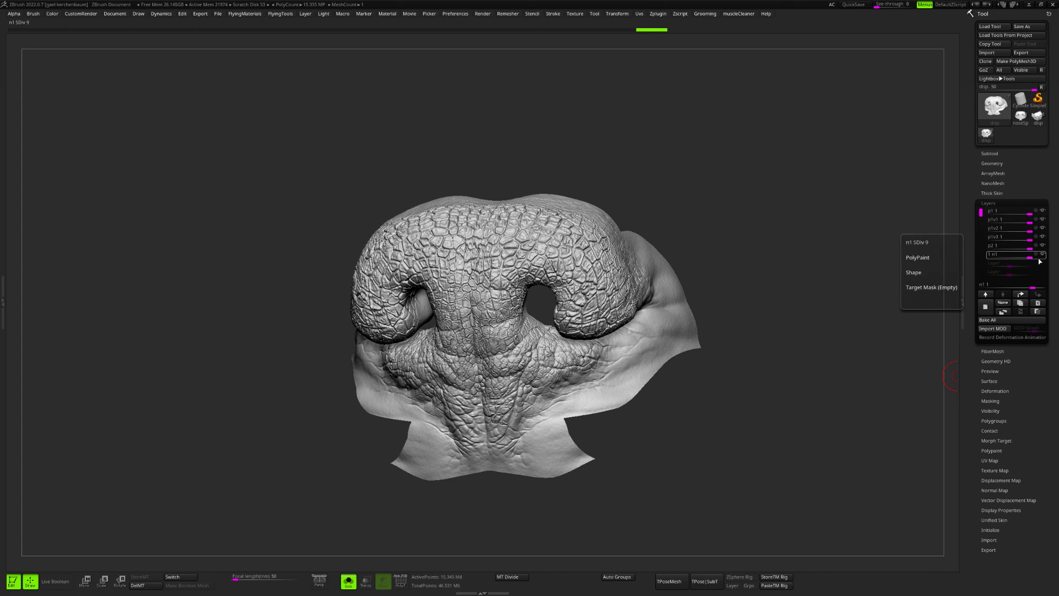
mouse_move(1045, 259)
Hide layers p2, p1v3, p1v2, p1v1 and p1, and examine the n1 layer alone up close
click(1043, 246)
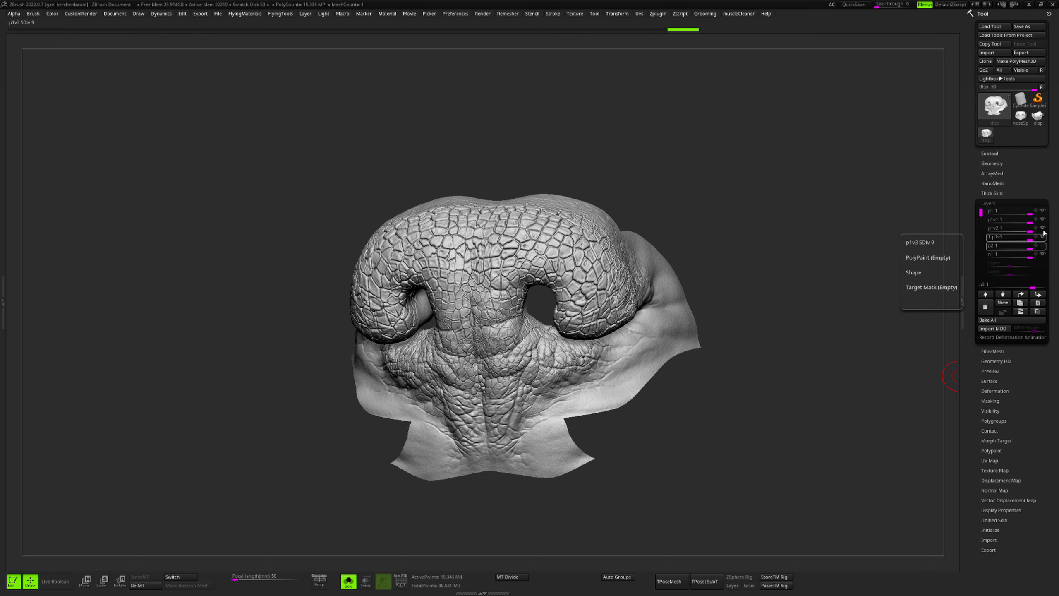
click(1043, 237)
click(1044, 220)
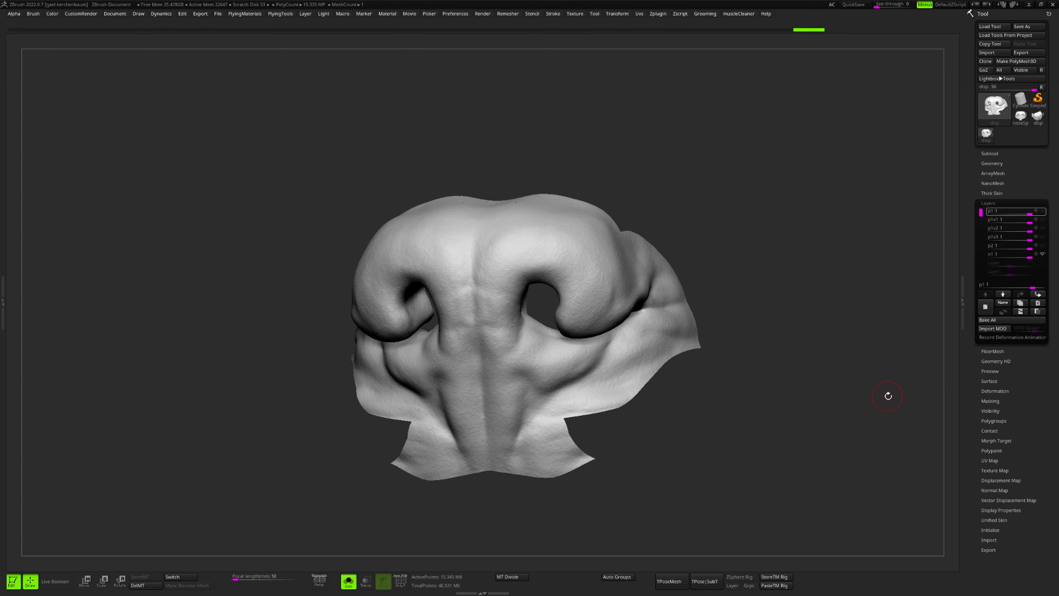
mouse_move(524, 288)
ctrl+right_down()
mouse_move(540, 291)
mouse_move(528, 298)
ctrl+right_up()
right_drag(442, 301, 496, 310)
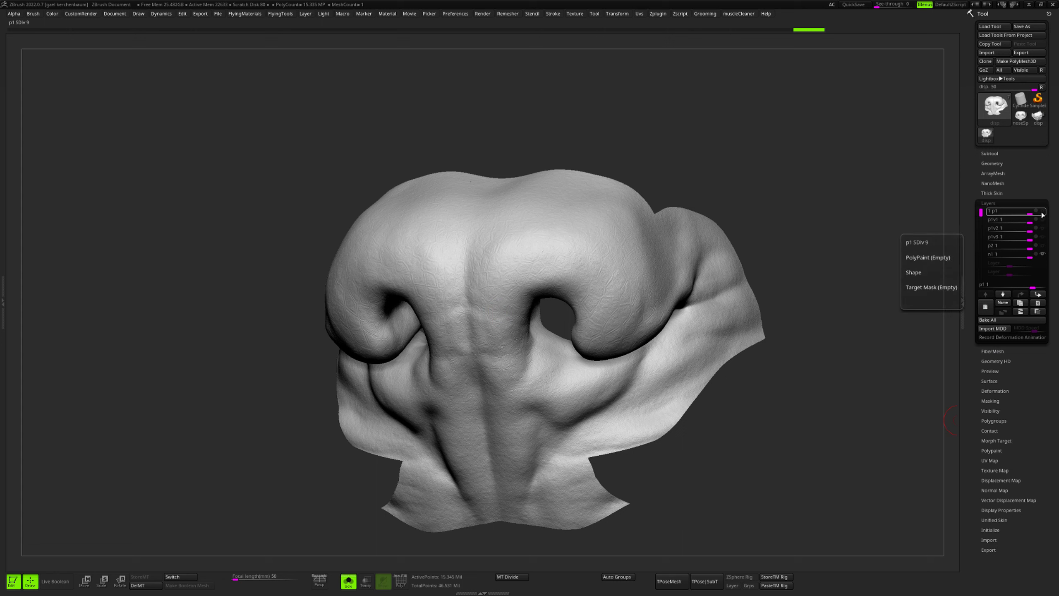
Show layers p2, p1v3, p1v2, p1v1 and p1 again on top of n1, restoring the full nose detail
mouse_move(1045, 260)
click(1045, 246)
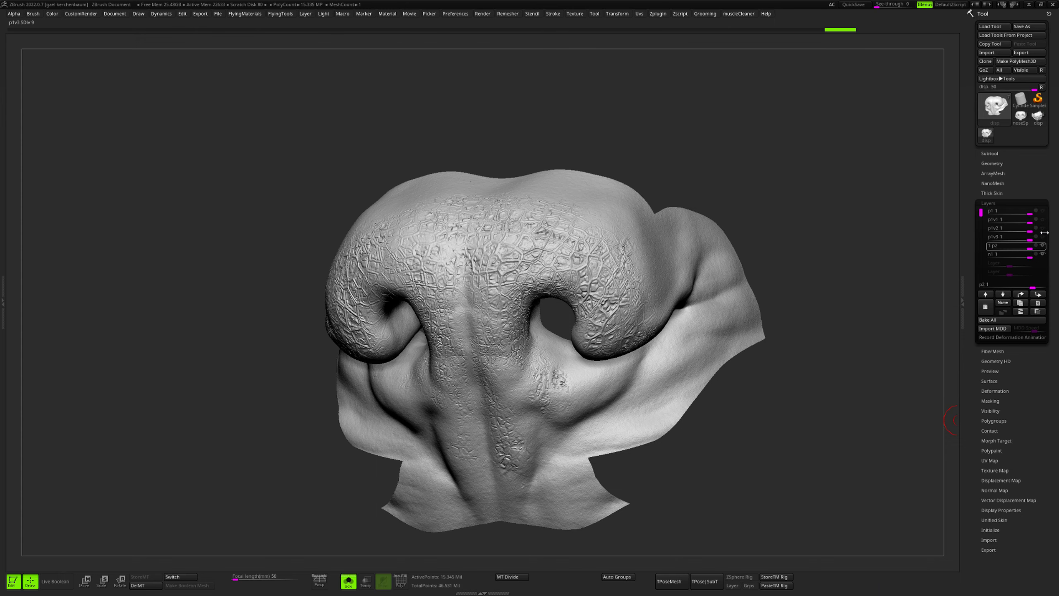
click(1044, 236)
click(1044, 227)
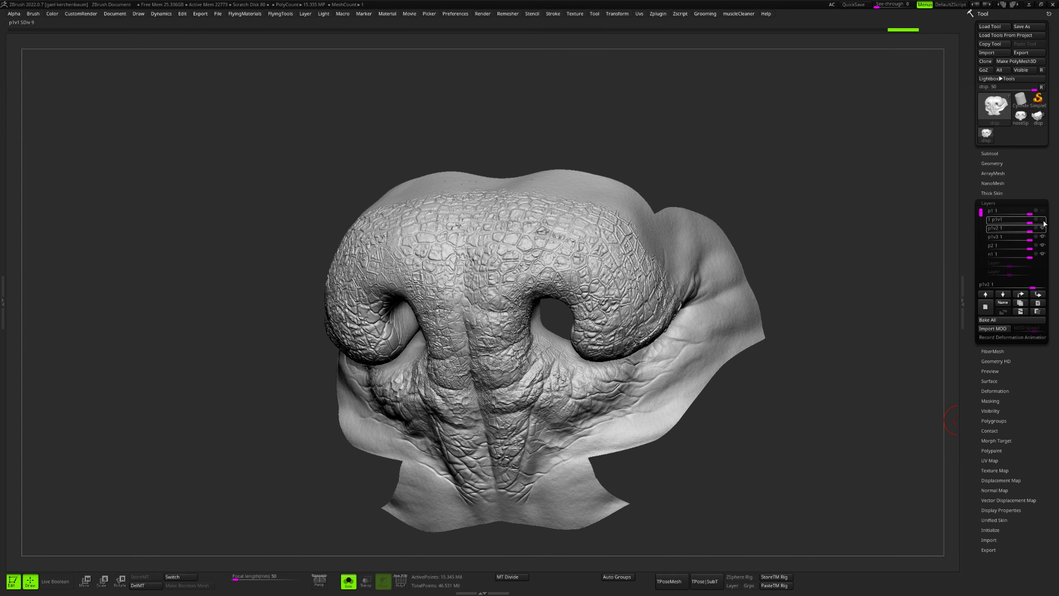
click(1043, 220)
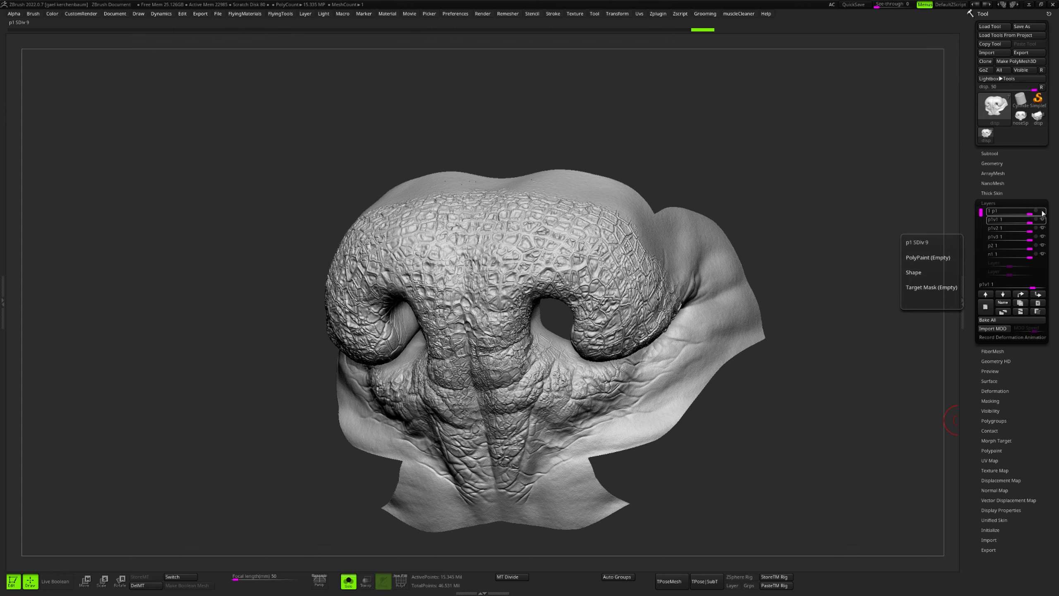
click(1043, 211)
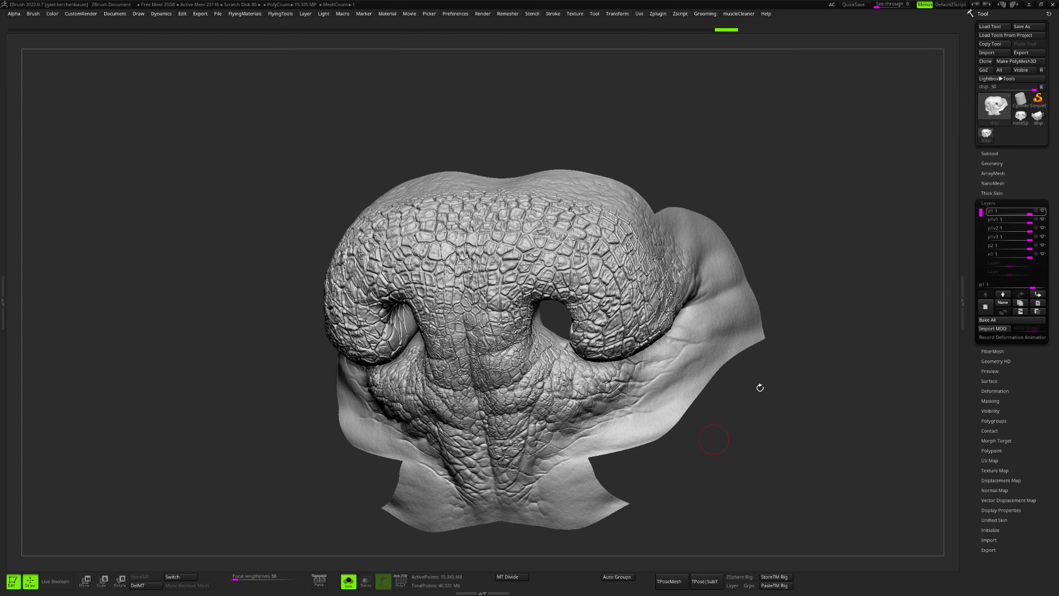
Switch to the disp tool without layers from the xolo_011_noseDetails_v02 file
alt+drag(838, 317, 809, 301)
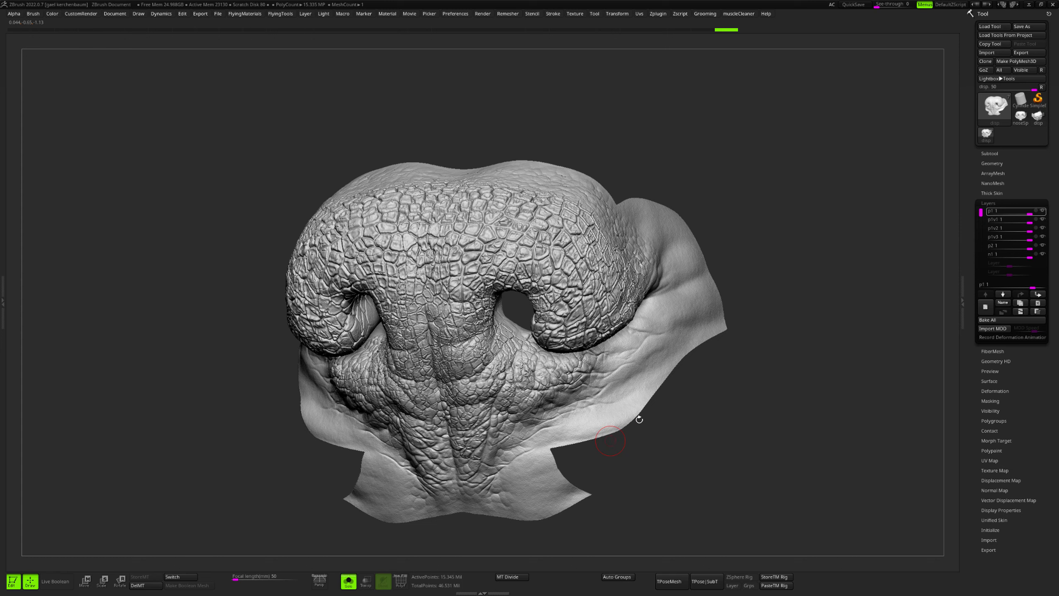
click(1038, 123)
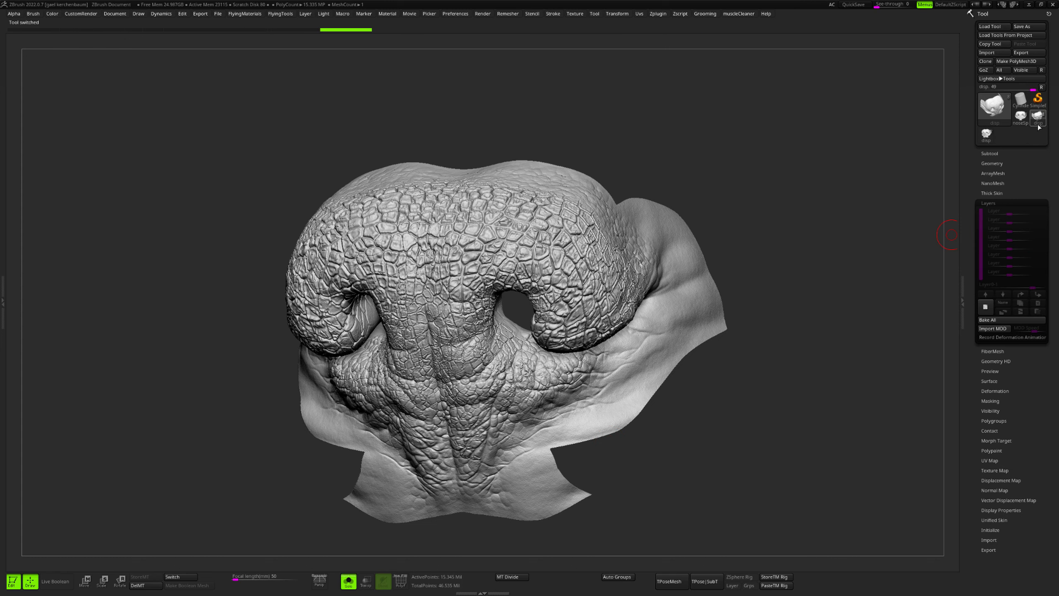